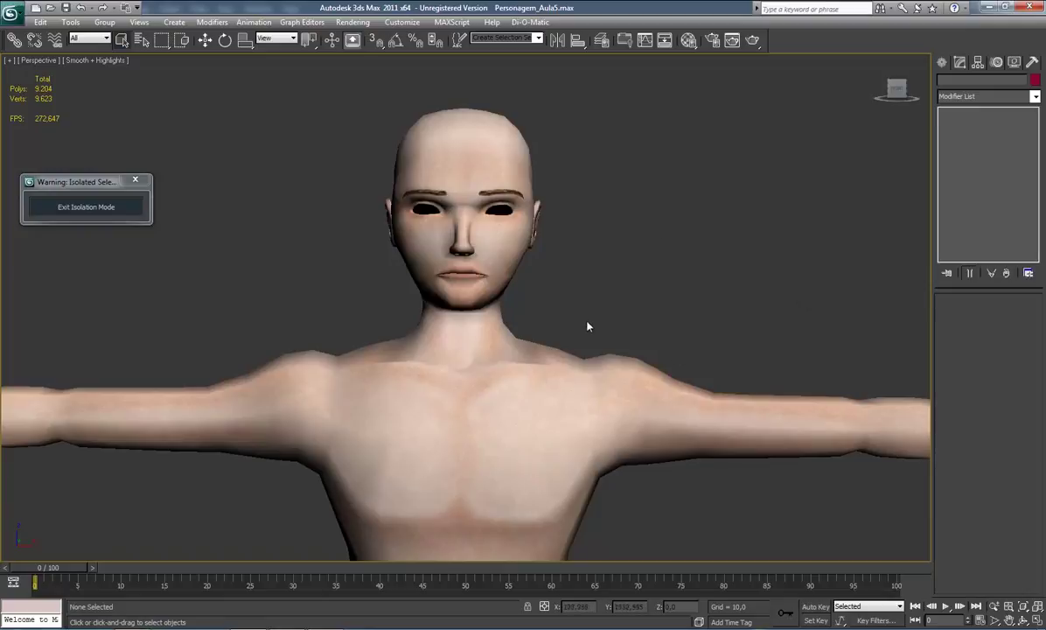
- Exit isolation mode through the quad menu so the checkered shirt, cap and hidden parts reappear
middle_click_drag(554, 305, 569, 281)
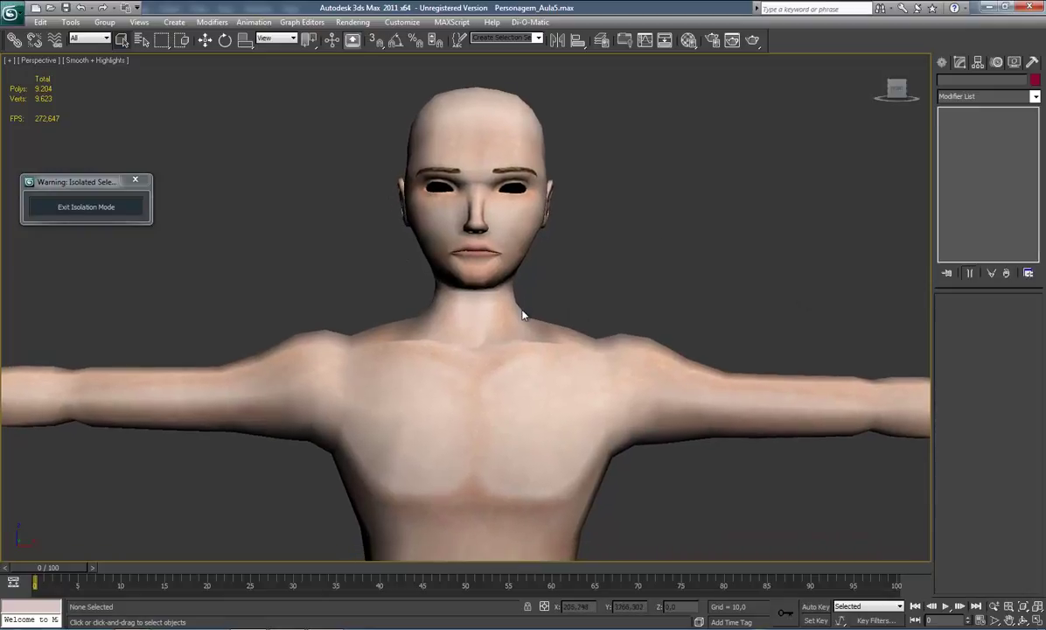
right_click(583, 260)
left_click(59, 206)
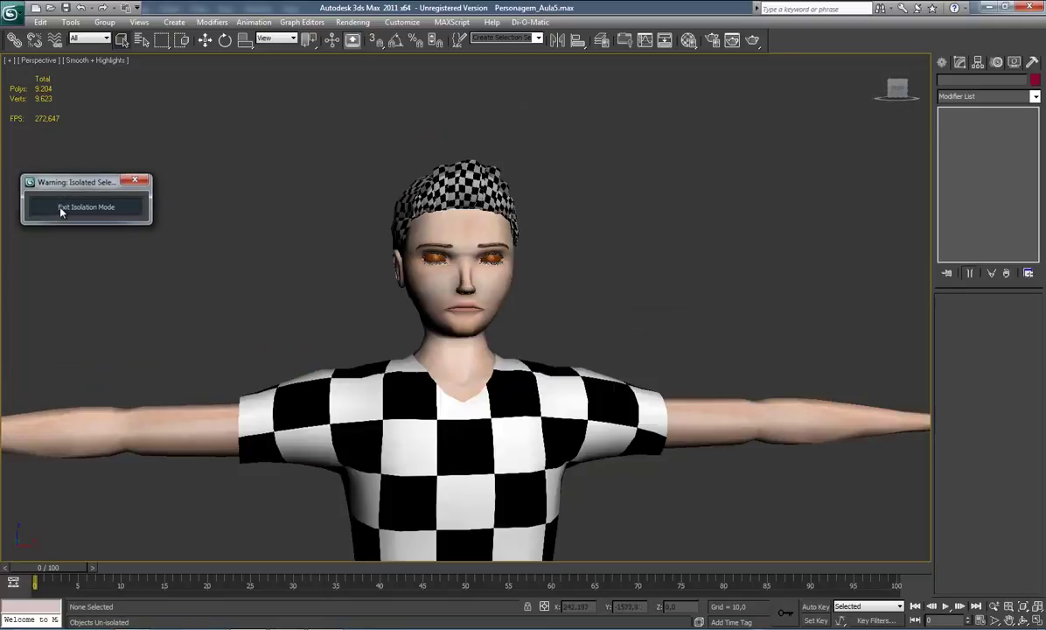
right_click(584, 325)
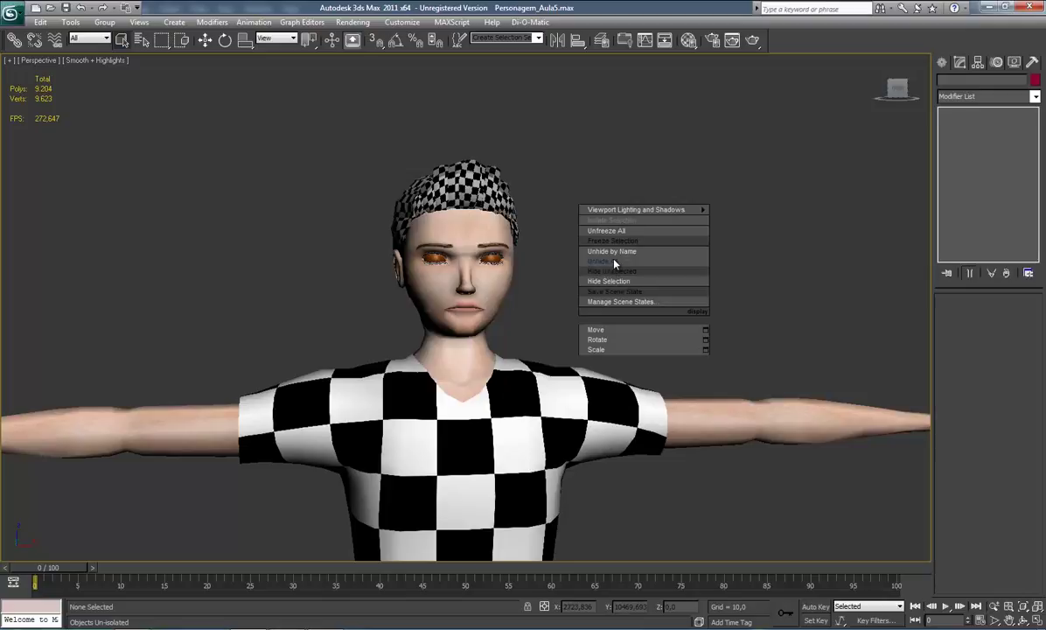
left_click(612, 266)
scroll(521, 329, "down", 3)
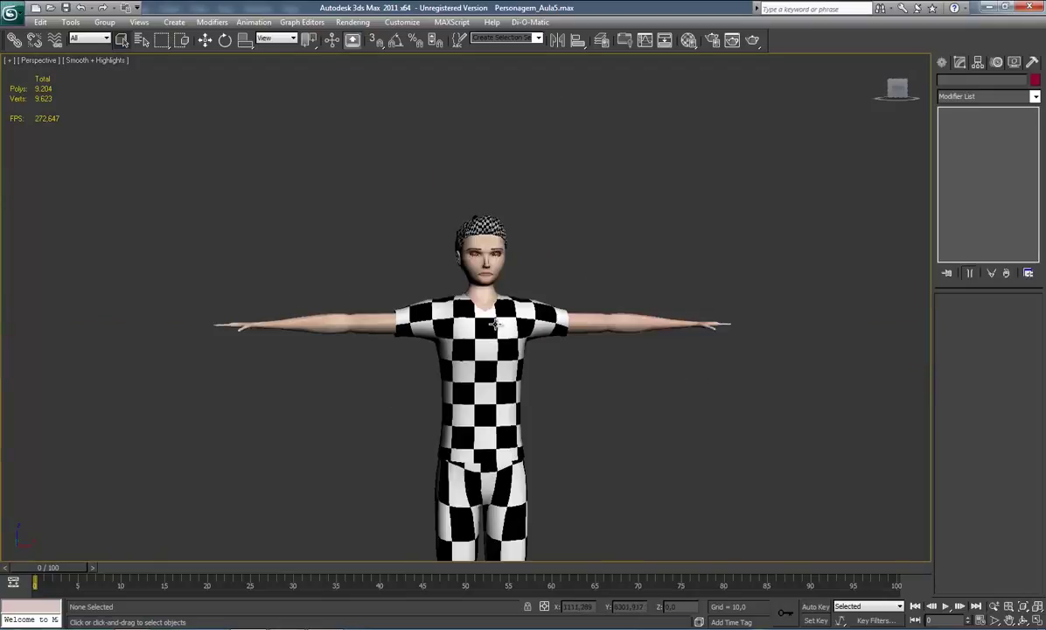
- Select the checkered shirt (Box006), orbit to a front view, and open its Edit UVWs editor
left_click(478, 329)
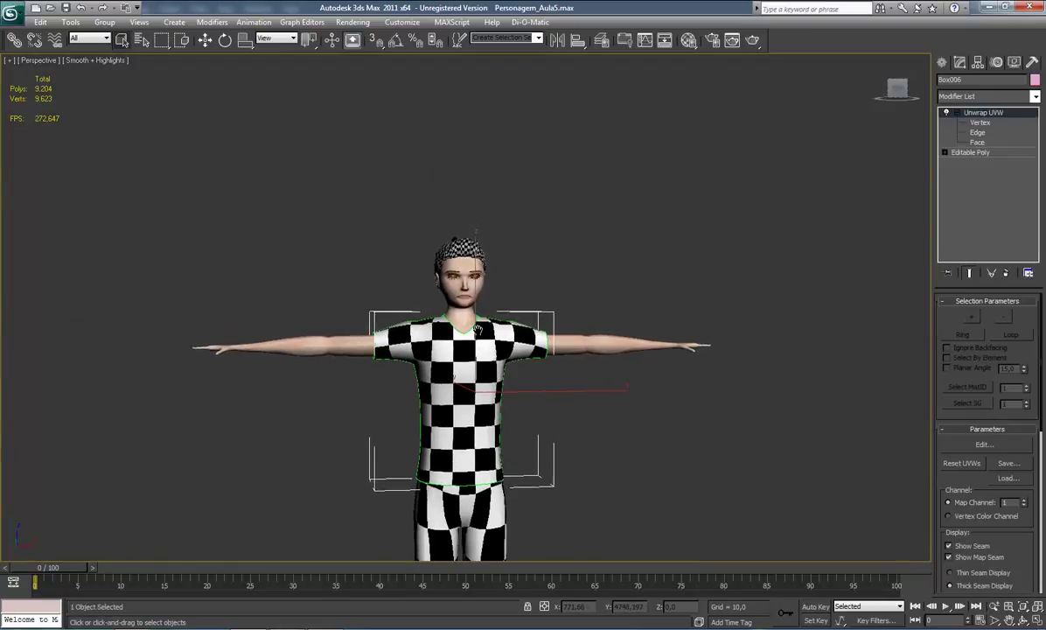
scroll(477, 329, "up", 5)
mouse_move(477, 329)
middle_mouse_down()
mouse_move(452, 364)
mouse_move(469, 359)
mouse_move(453, 346)
middle_mouse_up()
scroll(451, 365, "down", 2)
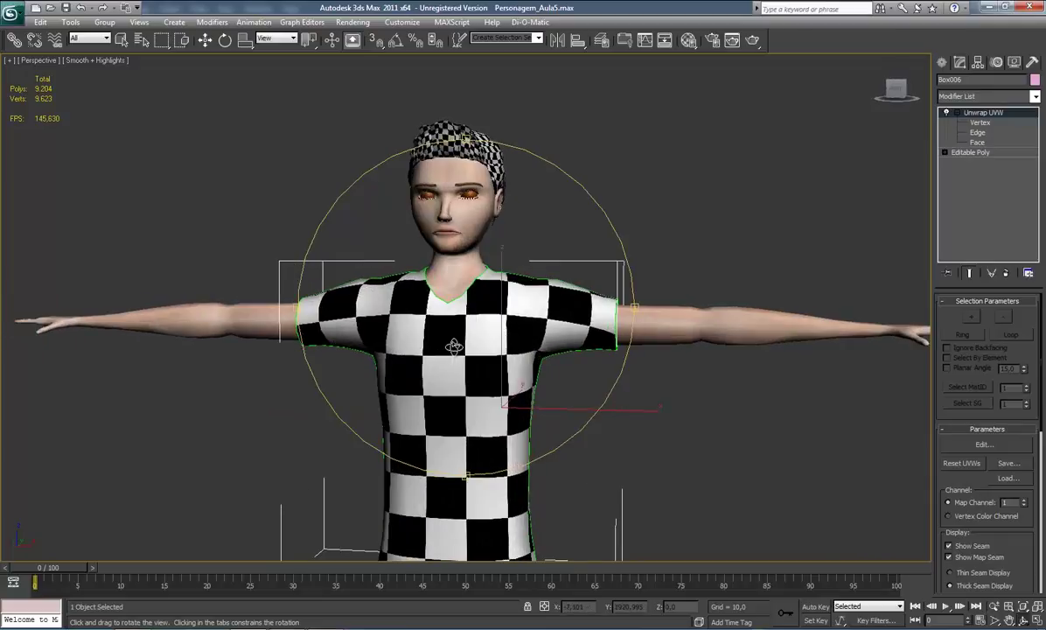
middle_click_drag(454, 346, 590, 317, "alt")
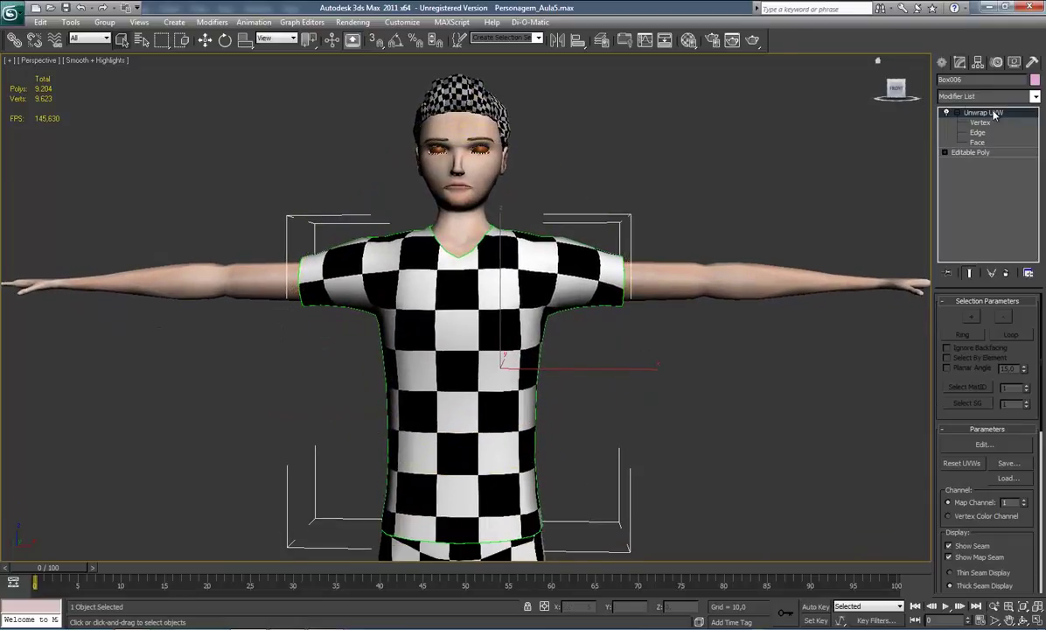
mouse_move(396, 156)
middle_mouse_down()
mouse_move(431, 186)
mouse_move(373, 170)
mouse_move(346, 114)
middle_mouse_up()
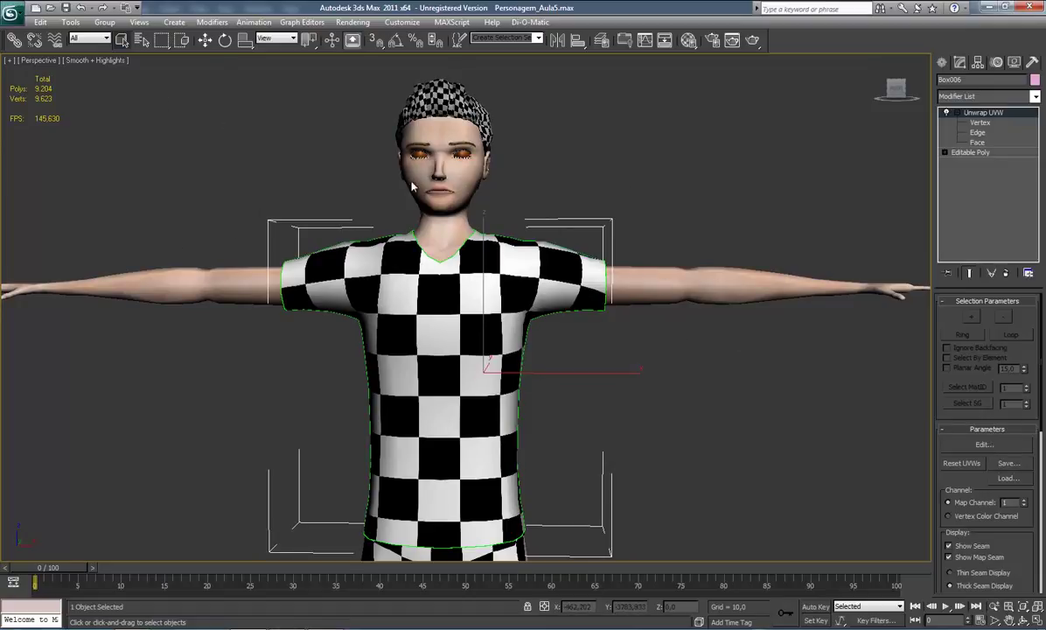
scroll(612, 387, "up", 2)
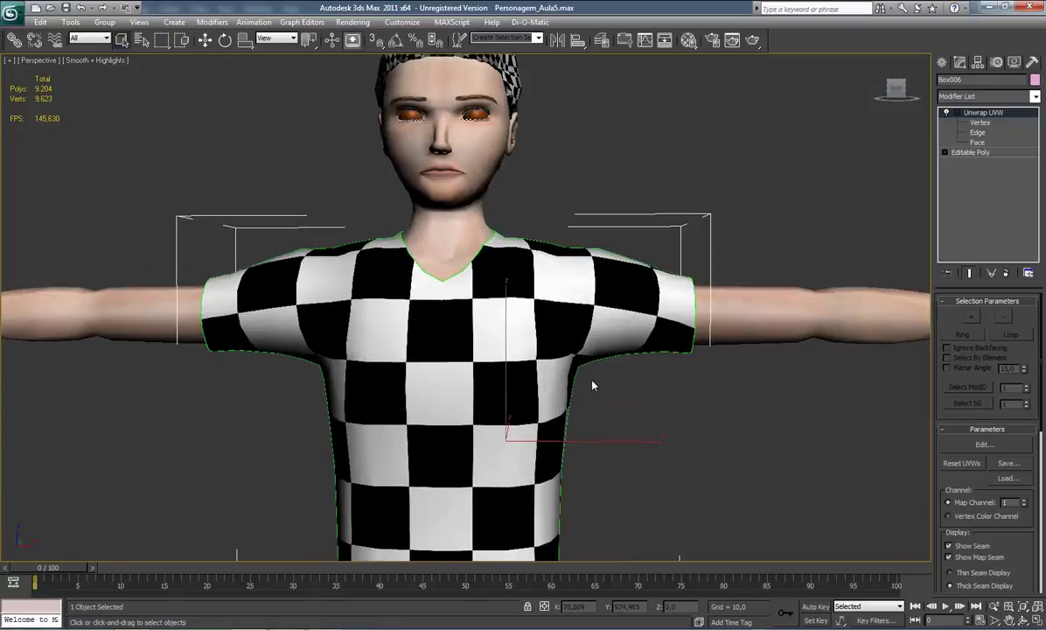
left_click(982, 446)
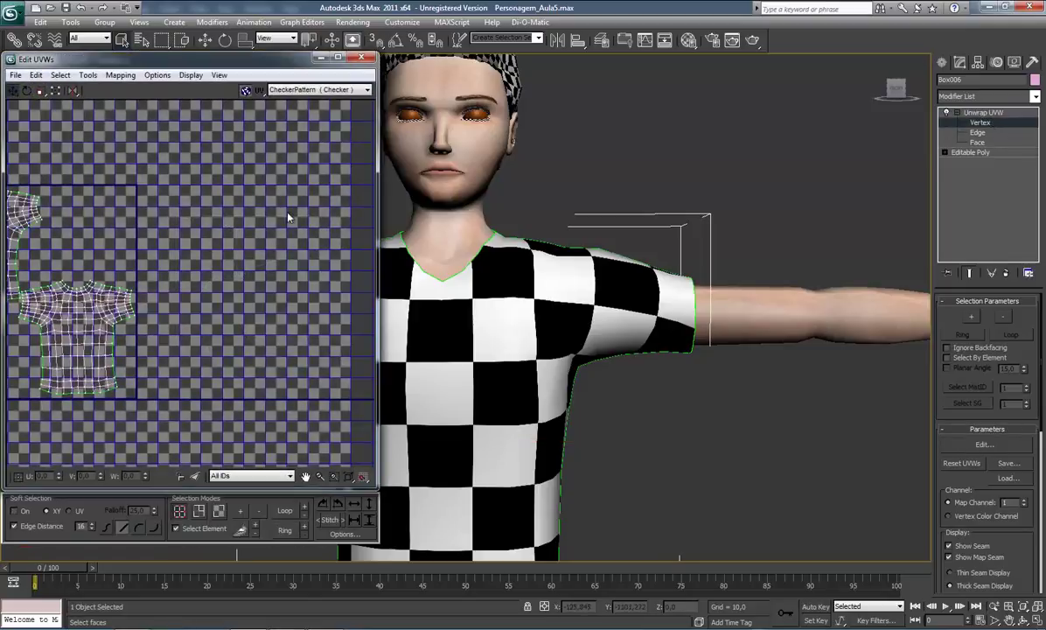
- Render the shirt's UVW template at 5000 × 5000 from the Edit UVWs Tools menu
left_click_drag(119, 57, 546, 98)
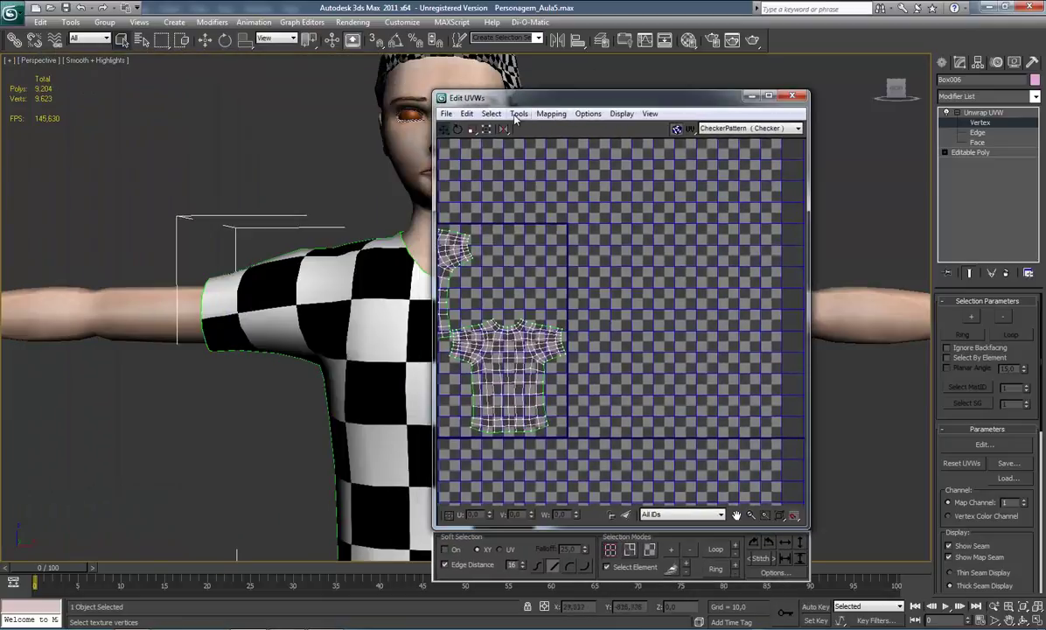
left_click(519, 113)
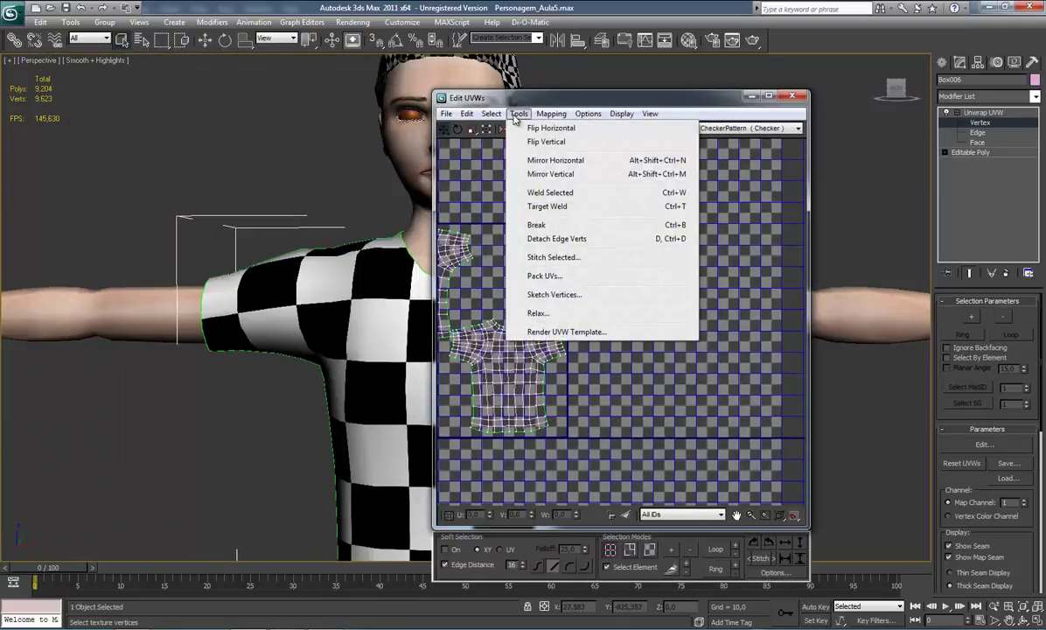
left_click(559, 331)
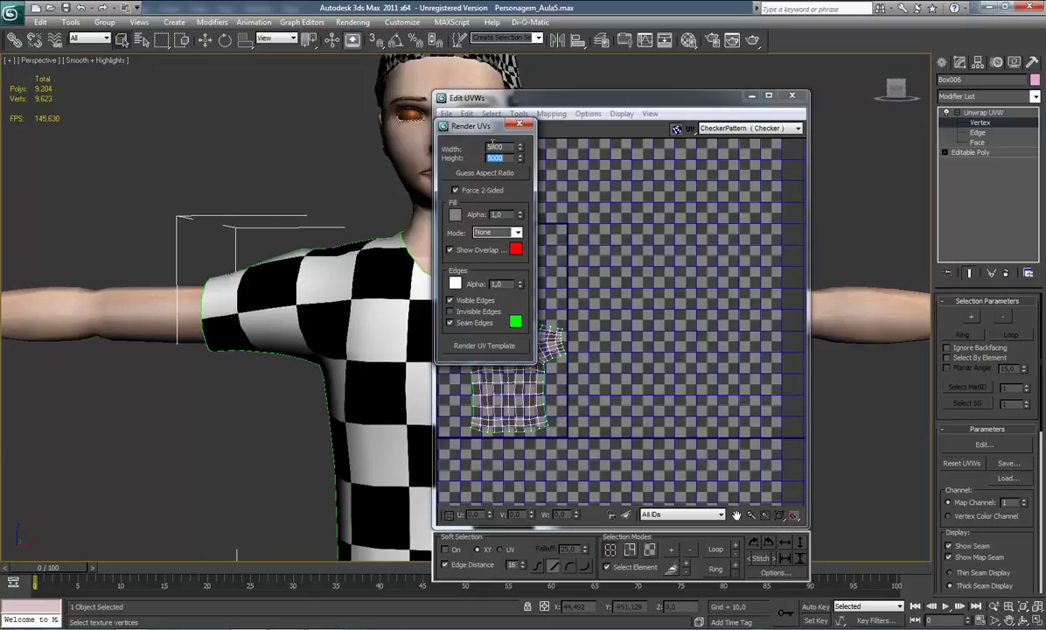
left_click(484, 346)
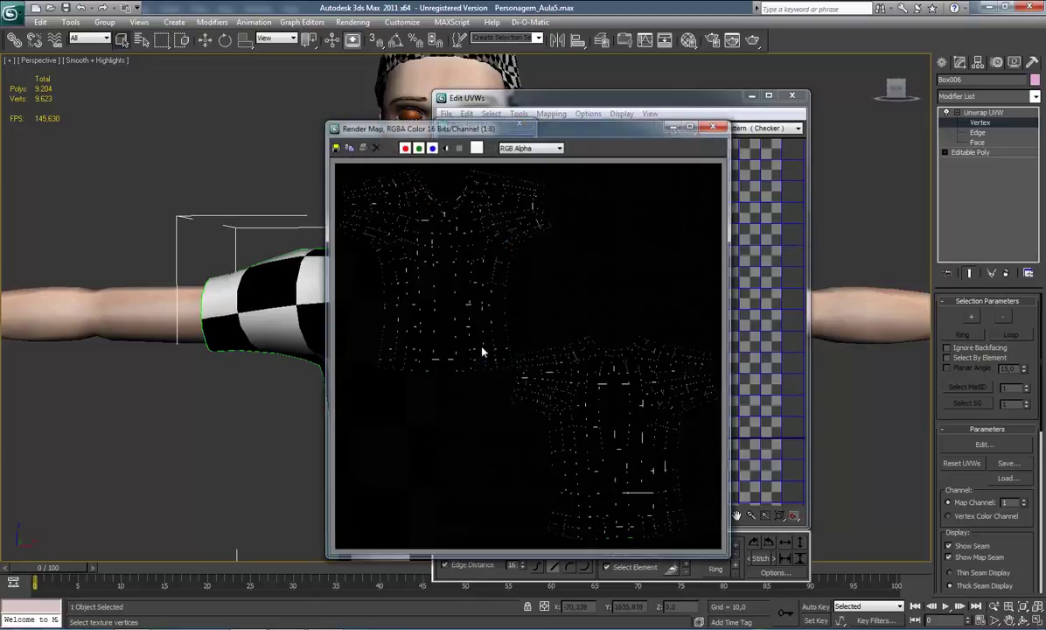
- Save the template as Camiseta.jpg in the UVs folder, overwriting it, and close the render windows
left_click(335, 147)
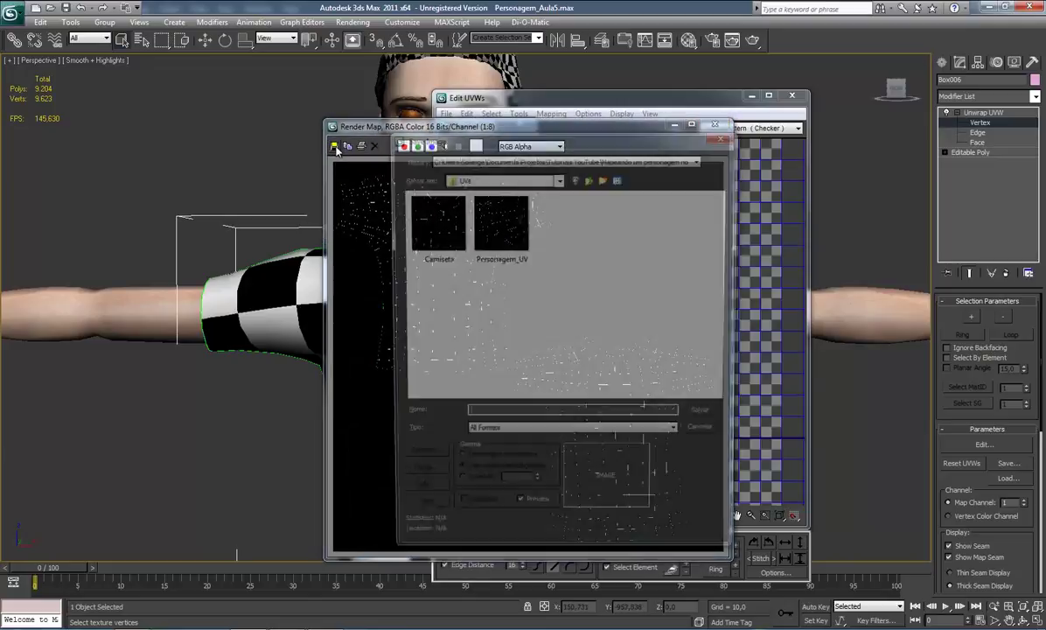
left_click(433, 229)
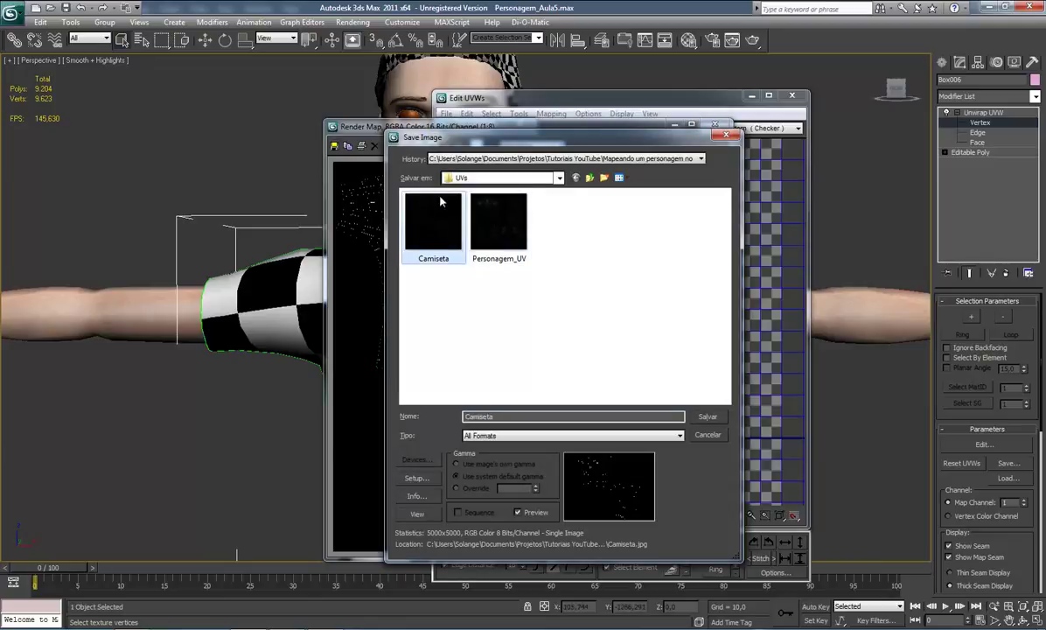
left_click(617, 435)
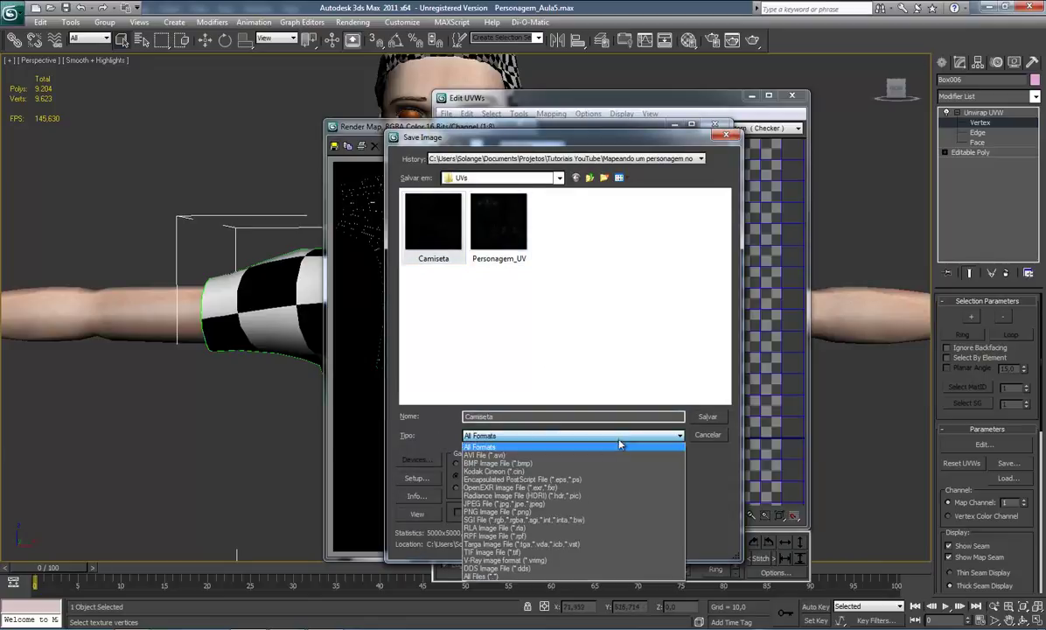
left_click(491, 504)
left_click(416, 232)
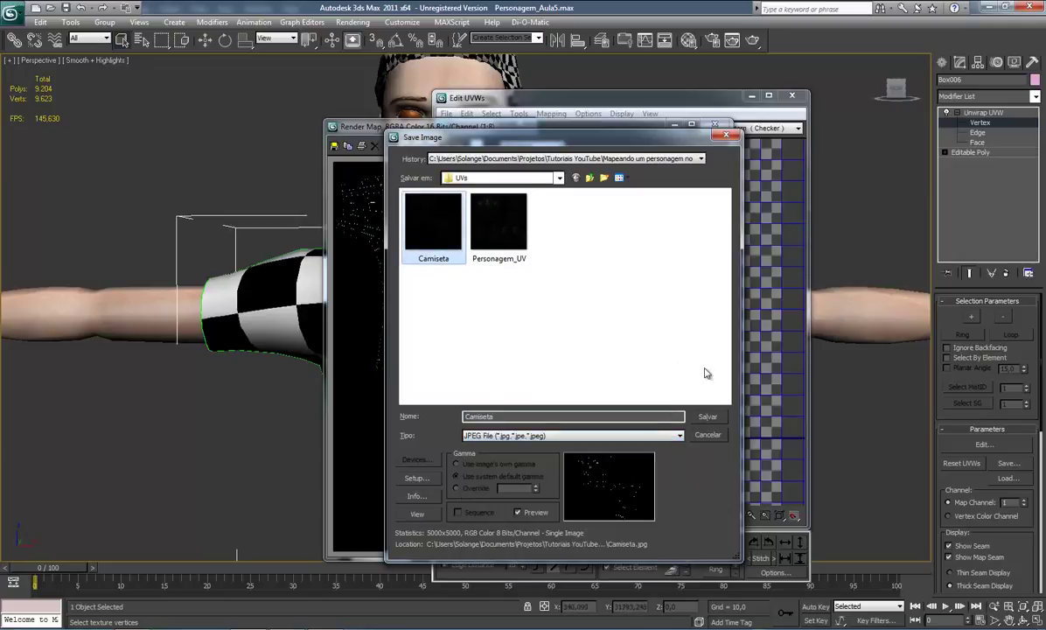
left_click(705, 417)
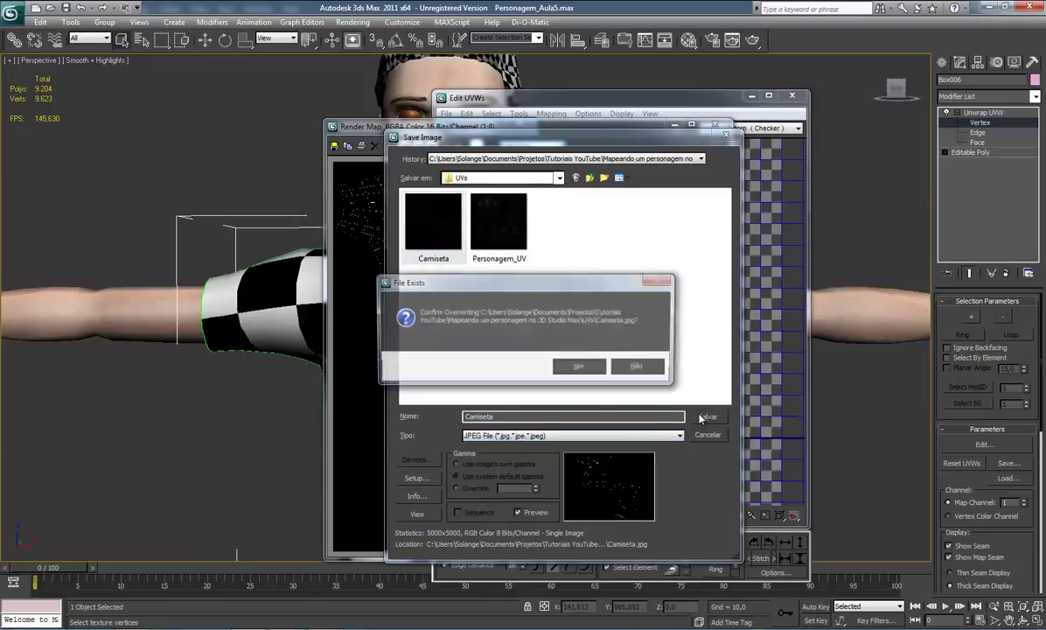
left_click(581, 367)
left_click(526, 420)
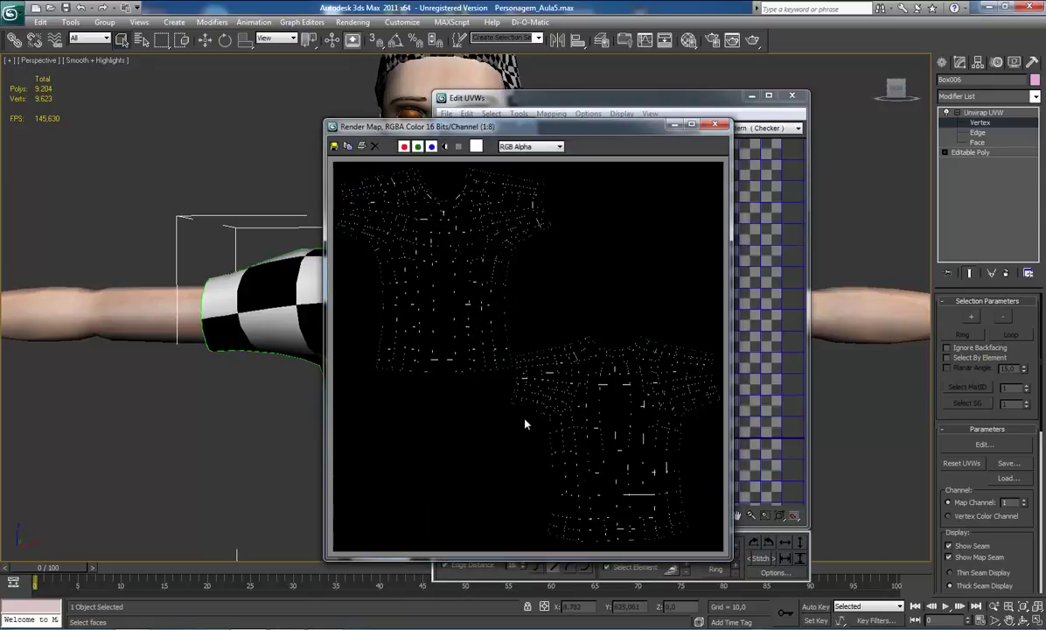
left_click(715, 124)
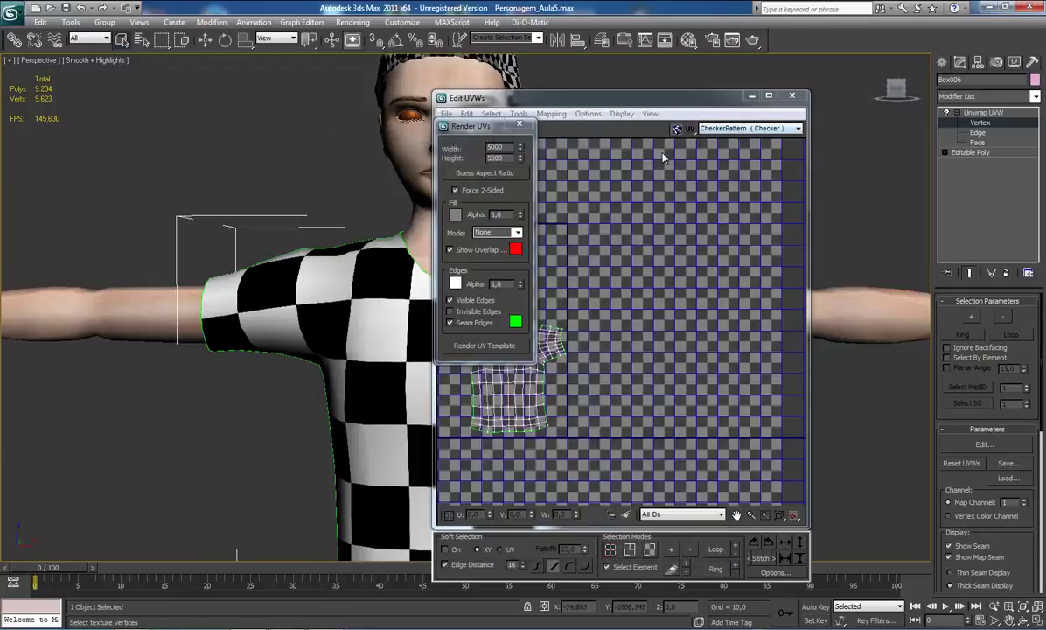
left_click(519, 125)
- Close the shirt's UV editor and leave the Unwrap UVW vertex level
left_click(795, 97)
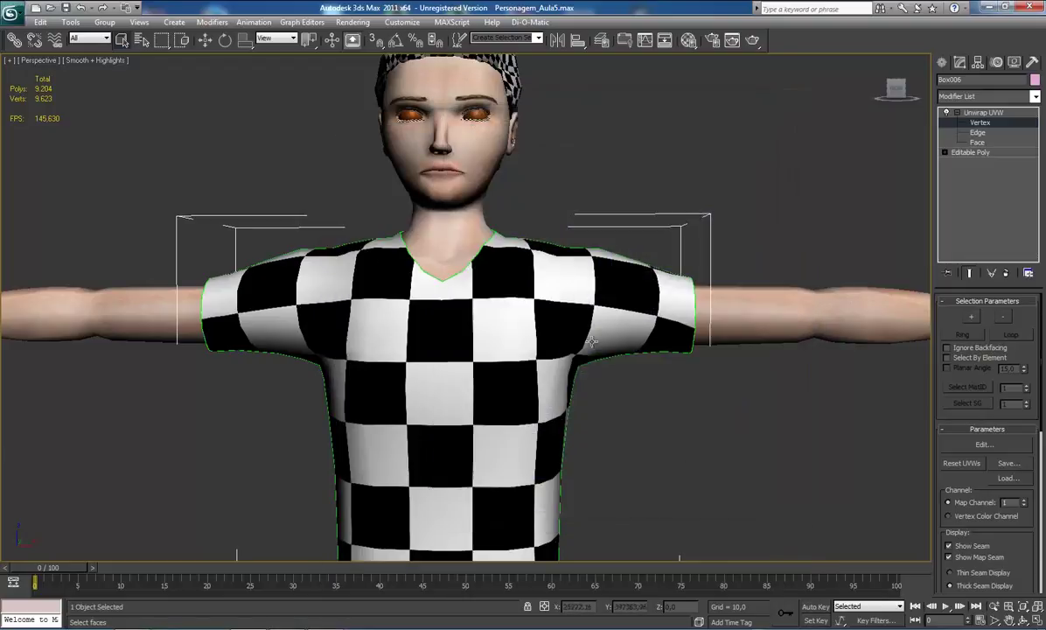
scroll(532, 335, "down", 2)
scroll(530, 332, "down", 3)
scroll(490, 354, "up", 4)
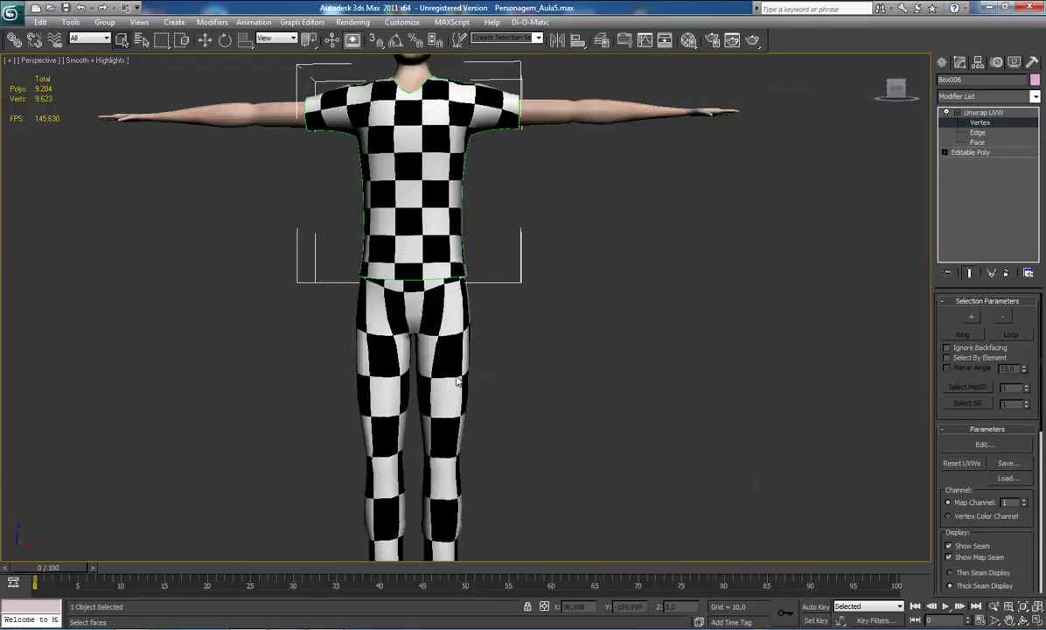
left_click(986, 113)
- Select the checkered pants and open their Edit UVWs editor
left_click(429, 330)
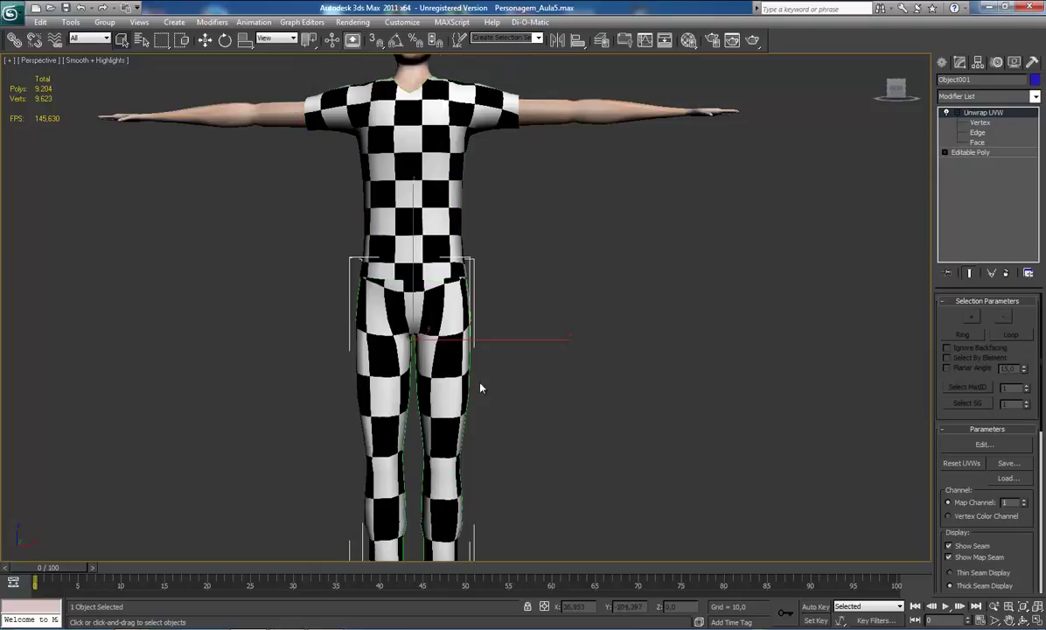
scroll(481, 388, "down", 3)
scroll(534, 345, "down", 3)
scroll(519, 369, "down", 1)
scroll(505, 387, "down", 1)
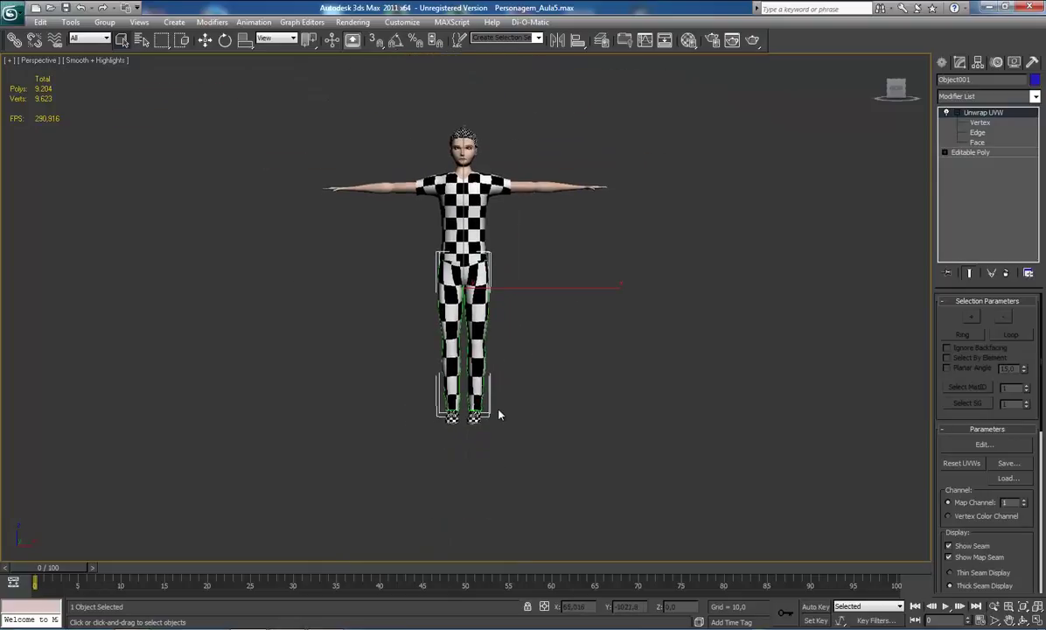
scroll(490, 407, "up", 5)
scroll(612, 382, "down", 1)
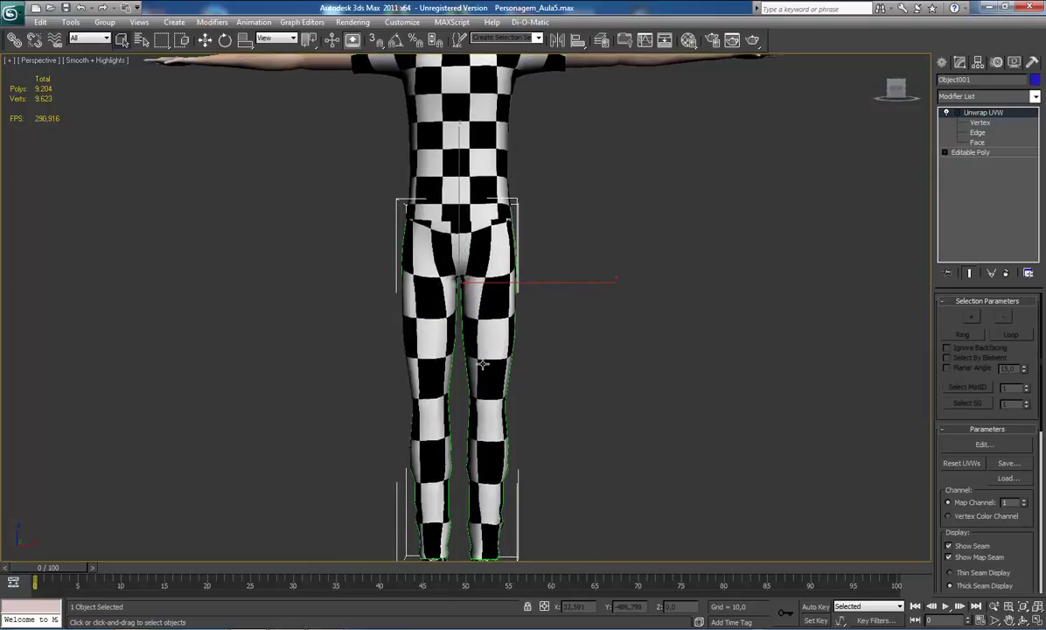
scroll(483, 364, "up", 1)
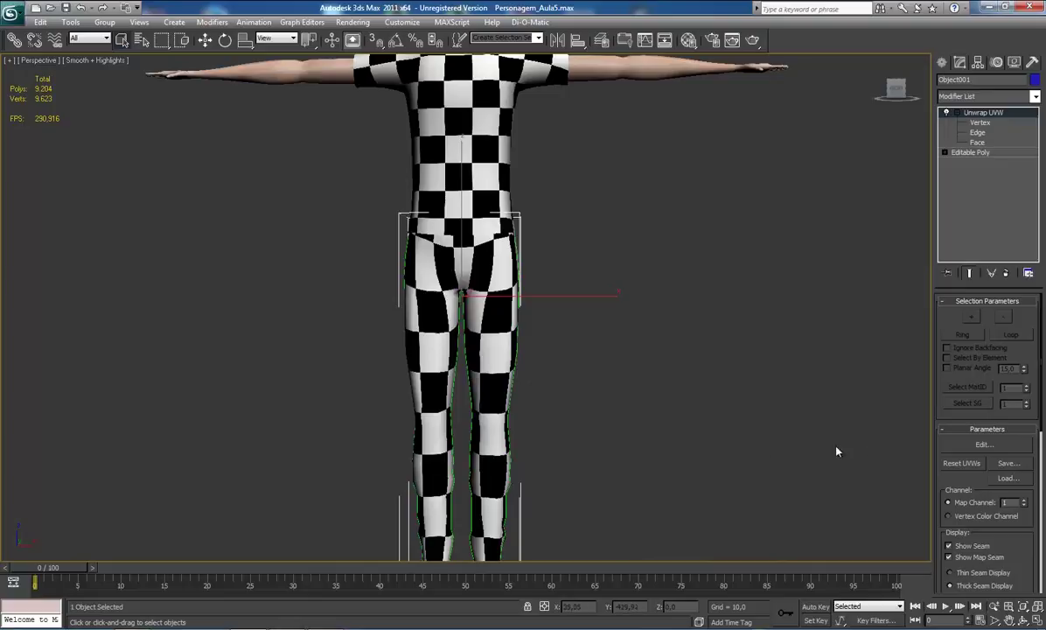
left_click(979, 444)
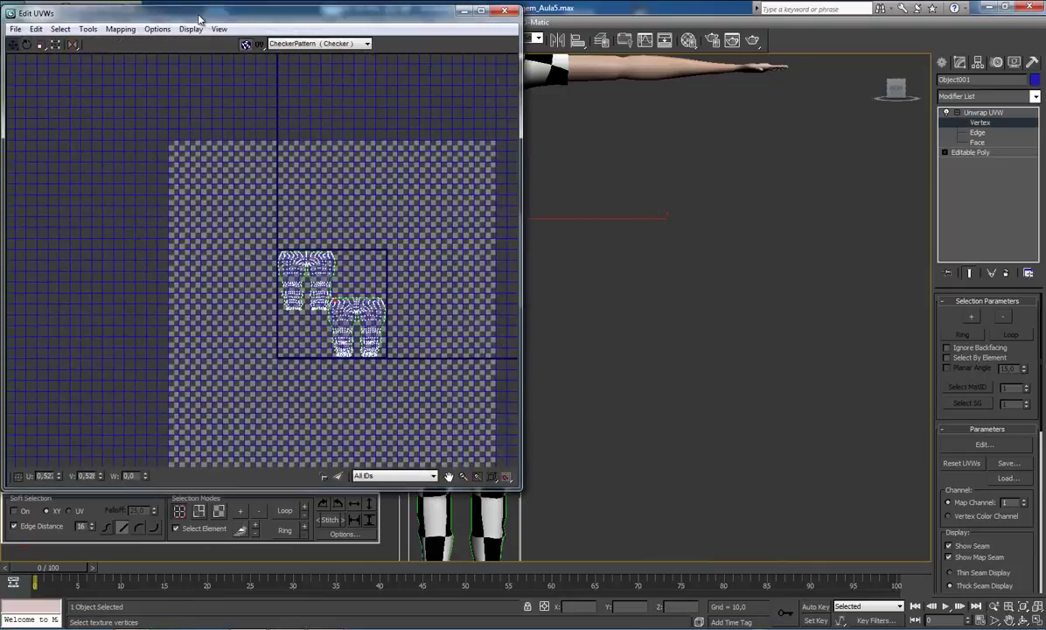
- Render the pants' UVW template with Width and Height set to 5000
left_click_drag(200, 17, 395, 61)
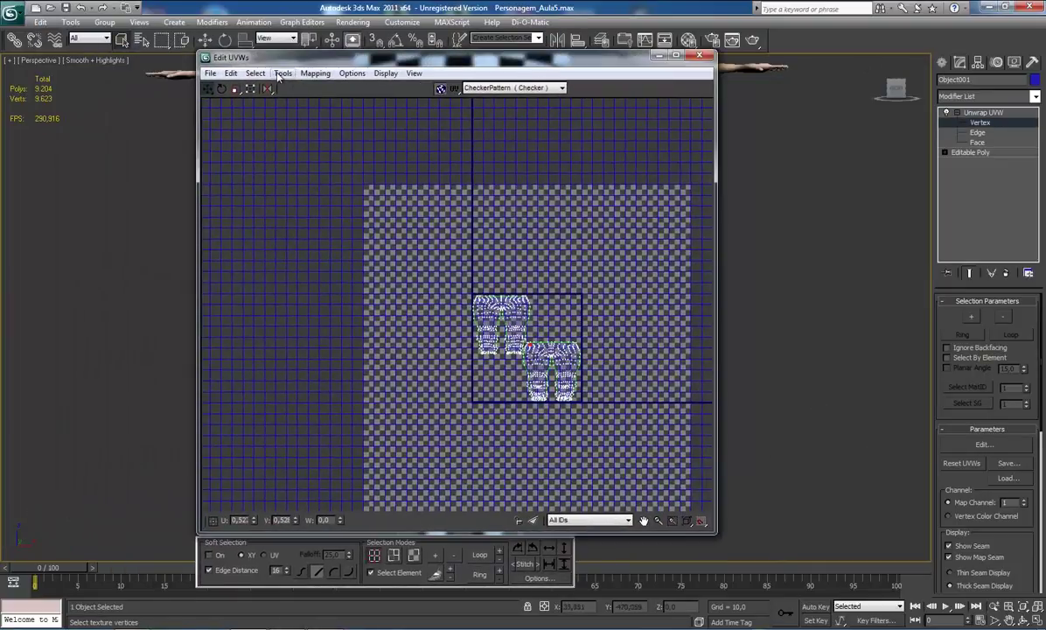
left_click(278, 75)
left_click(280, 278)
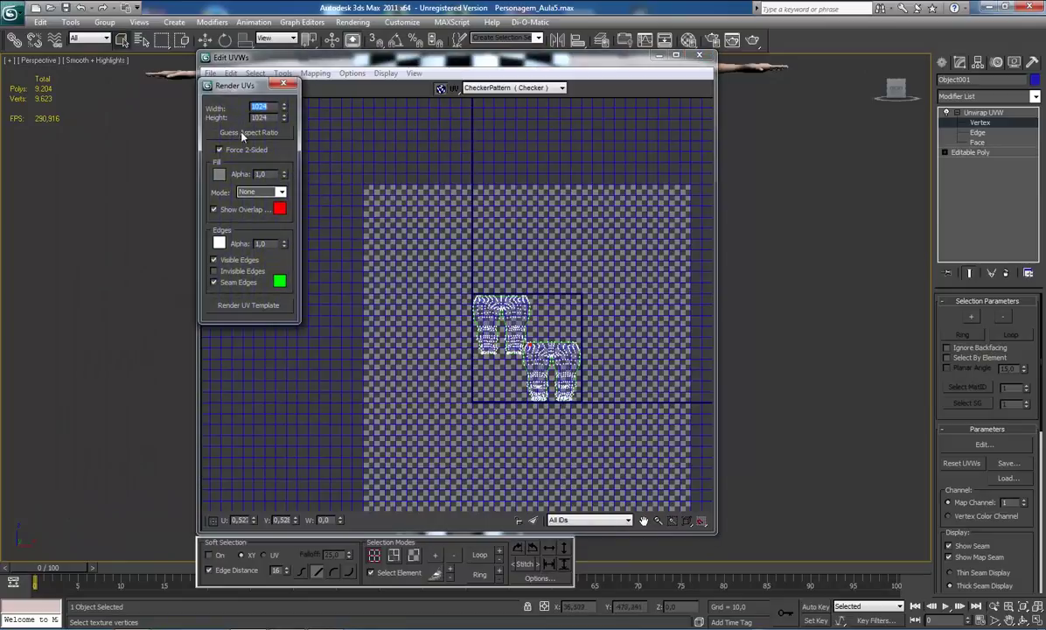
type("5000")
key("Tab")
left_click(247, 304)
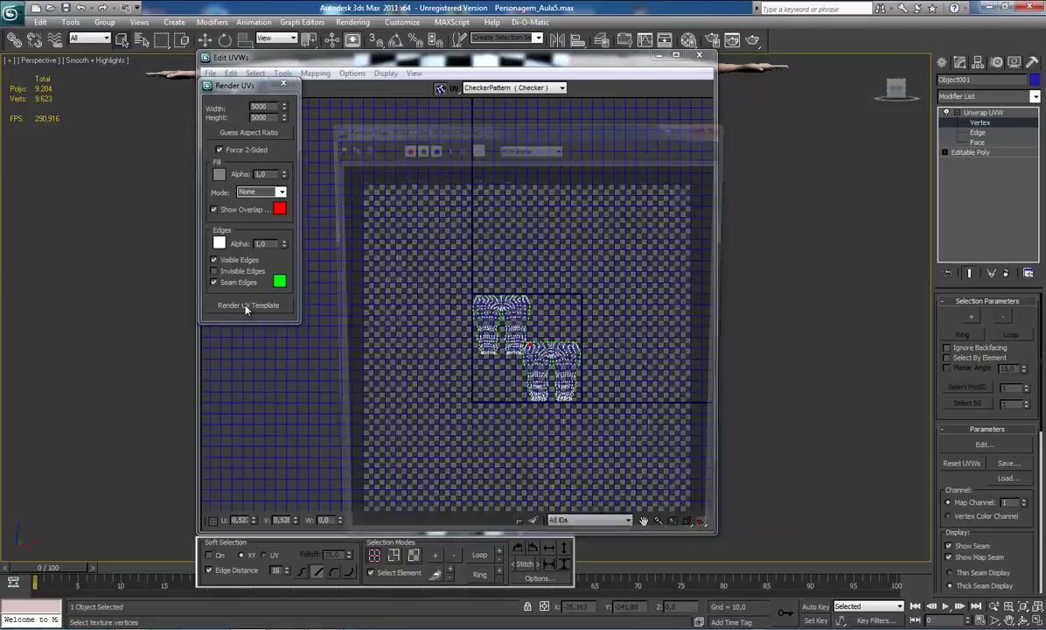
- Save the pants template as Calca.jpg in the UVs folder and close the render windows
left_click(333, 146)
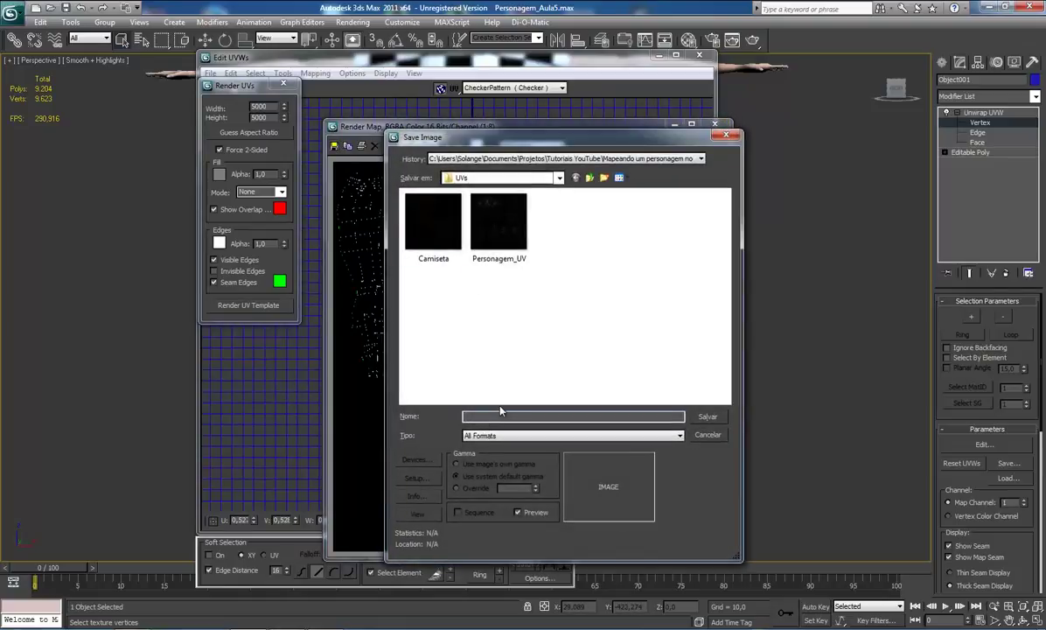
type("Calca")
left_click(486, 435)
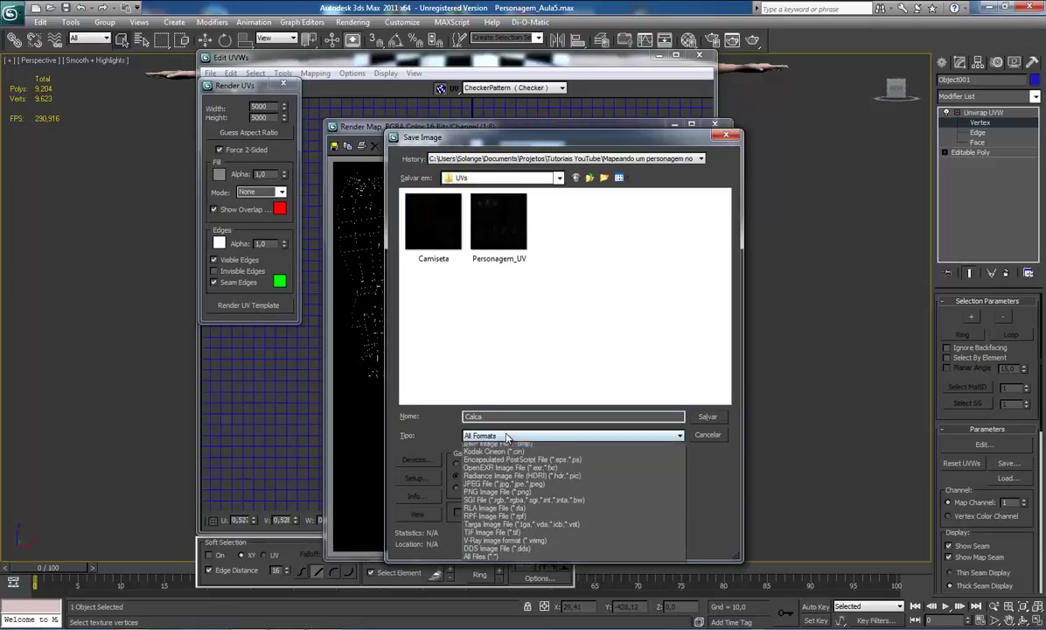
left_click(490, 504)
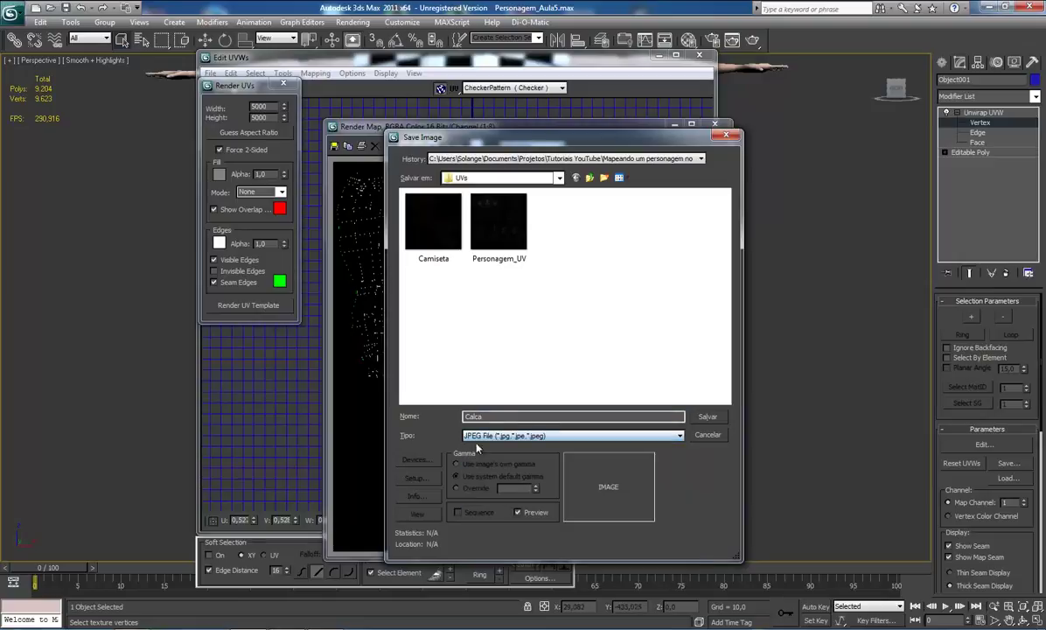
left_click(707, 417)
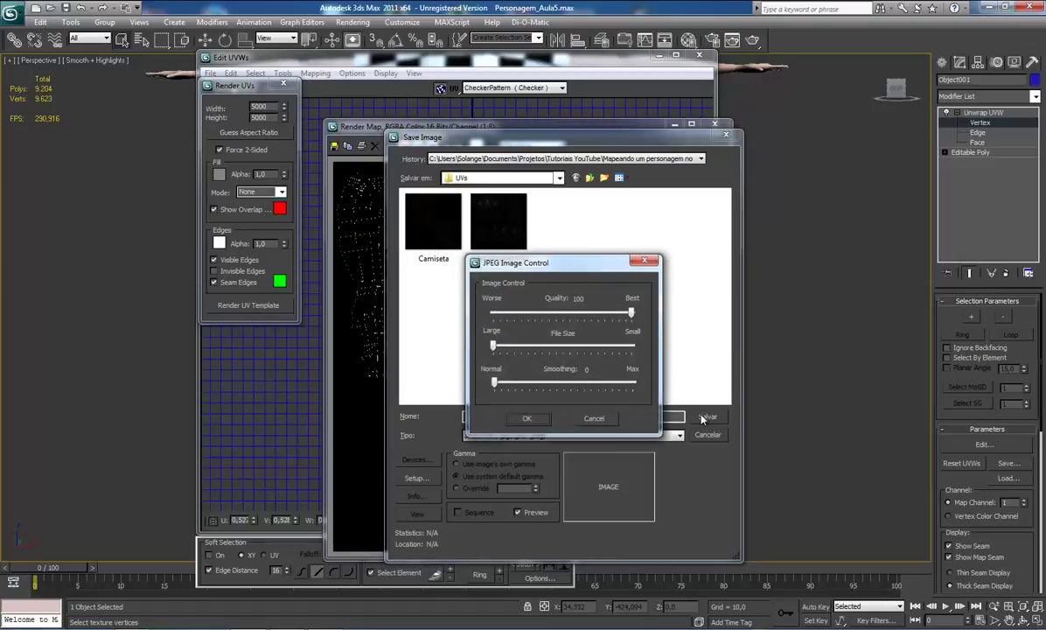
left_click(530, 419)
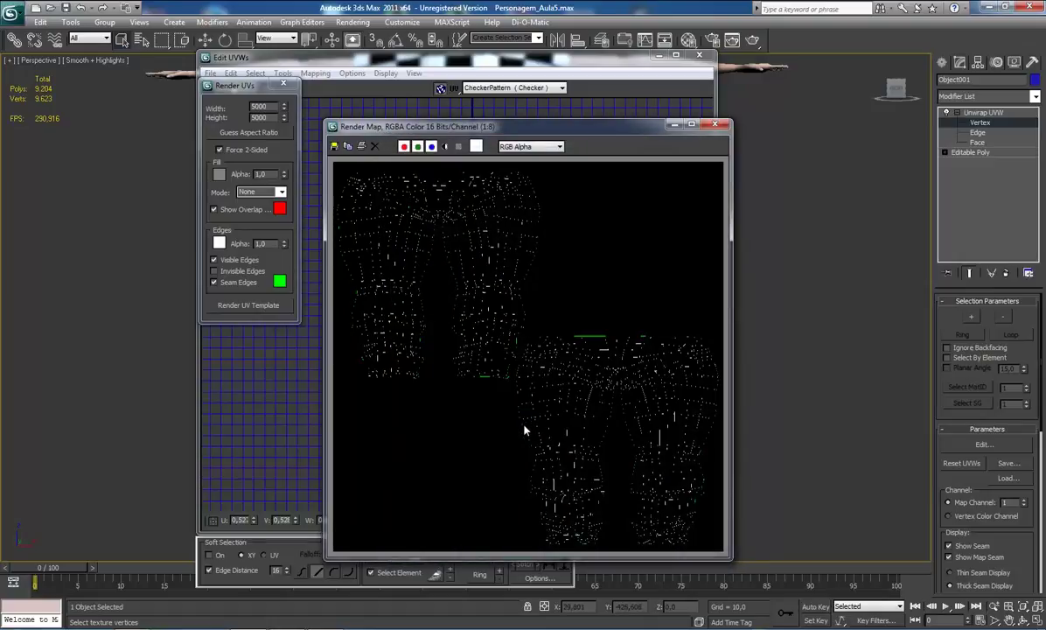
left_click(715, 124)
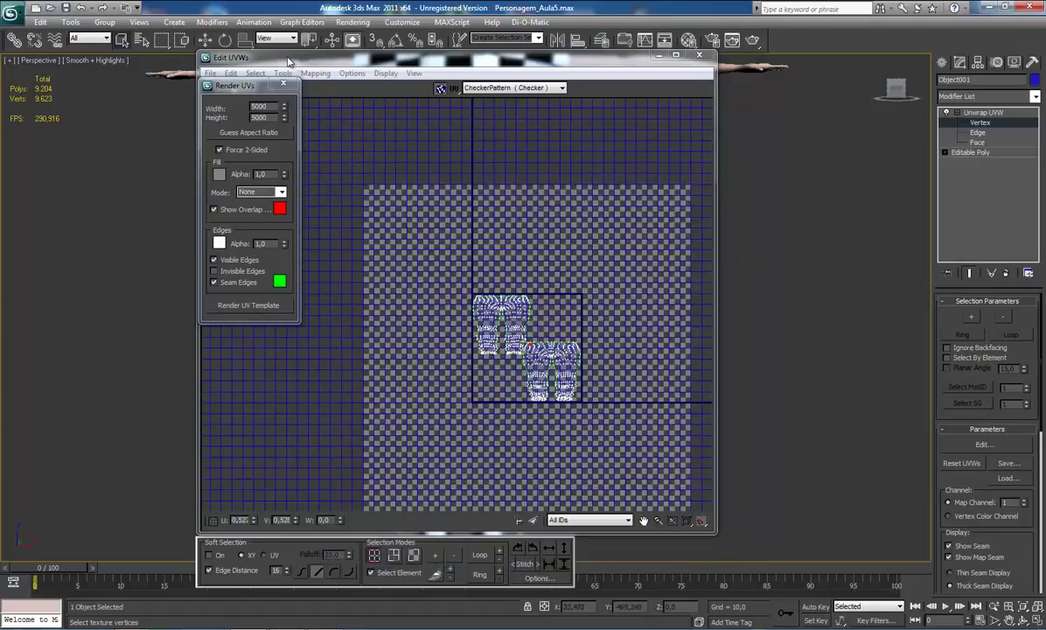
left_click(284, 84)
- Close the pants' UV editor and exit the Unwrap UVW vertex level
left_click(700, 55)
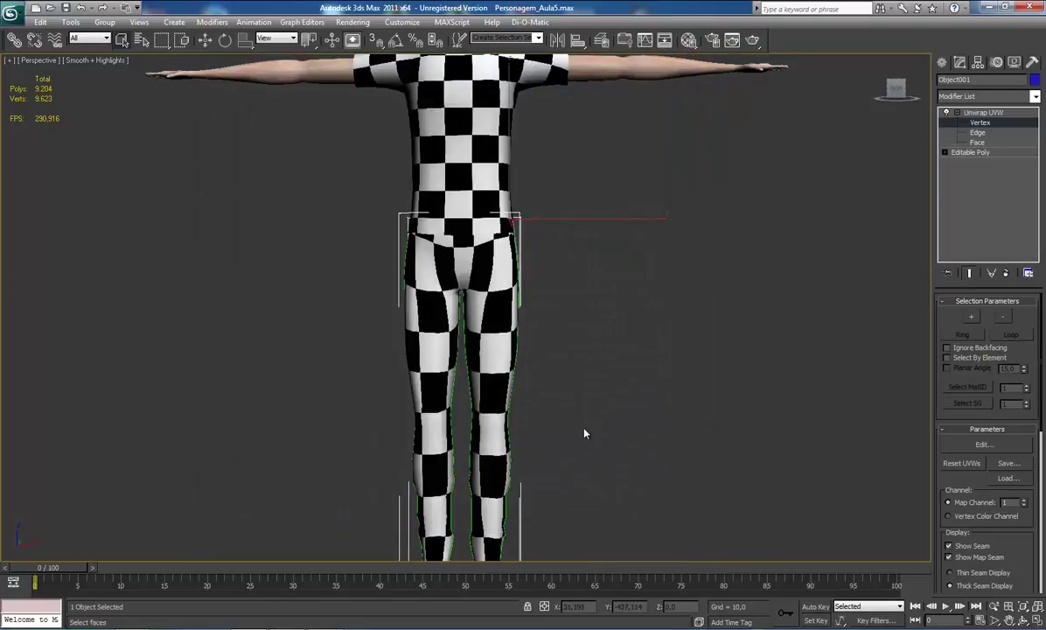
scroll(545, 399, "up", 3)
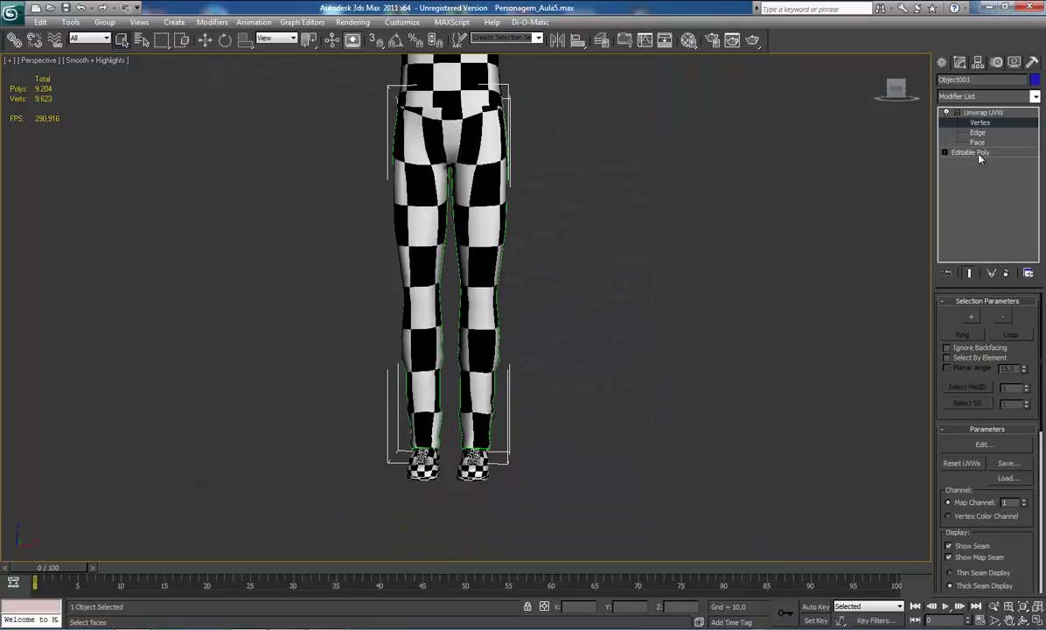
left_click(973, 112)
- Zoom onto the feet, select the right shoe, and turn on Edged Faces with F4
middle_click_drag(648, 384, 648, 338)
scroll(621, 428, "up", 2)
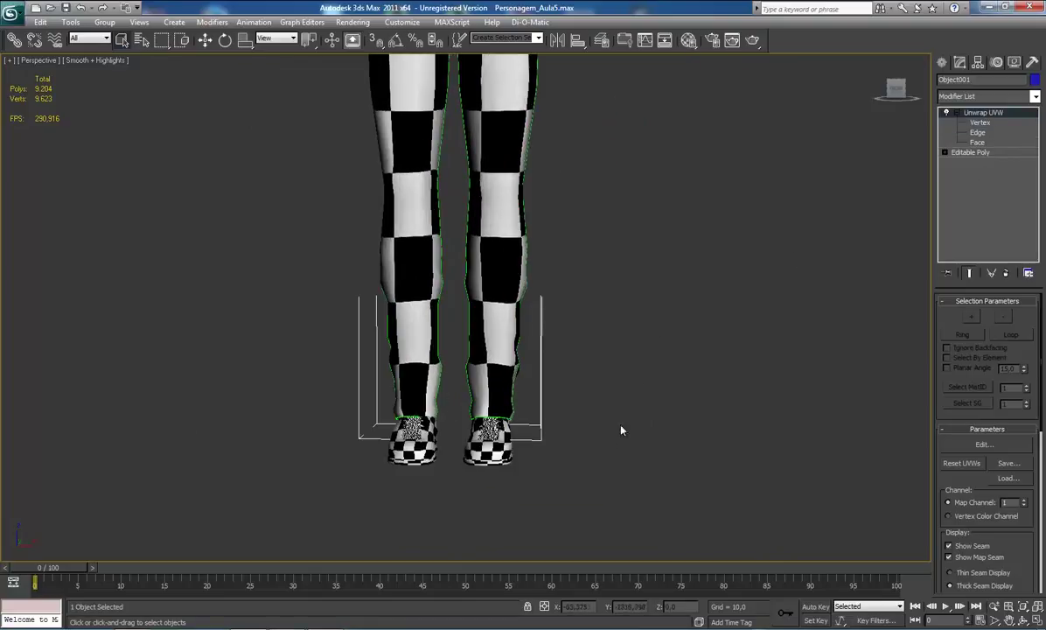
scroll(581, 329, "up", 3)
scroll(506, 377, "up", 5)
left_click(506, 377)
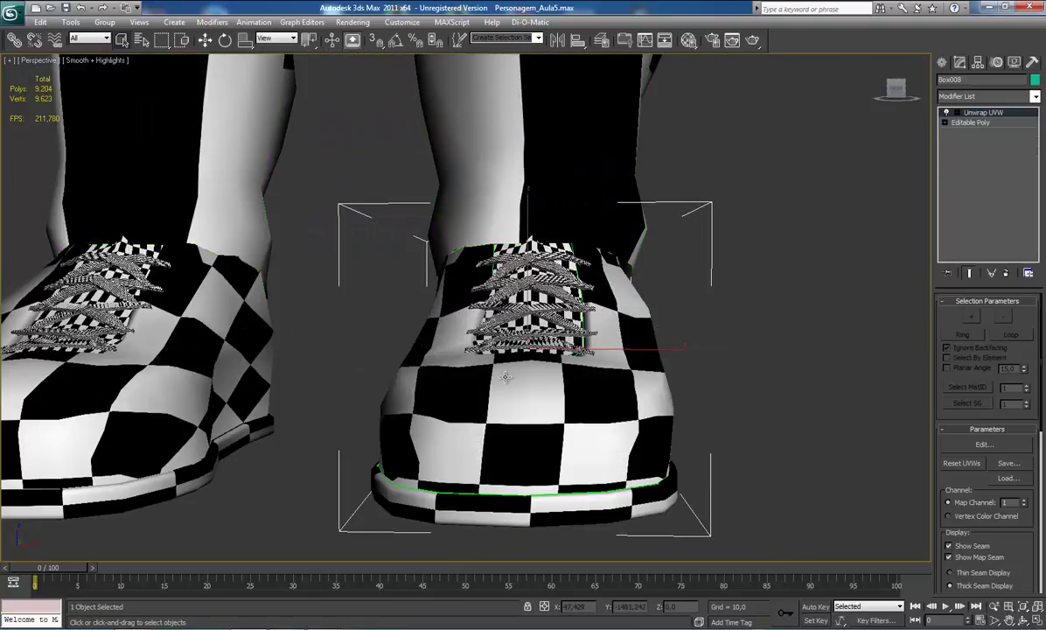
key("F4")
- Open the shoe's Edit UVWs, fit its layout, and render the UVW template
scroll(507, 376, "down", 1)
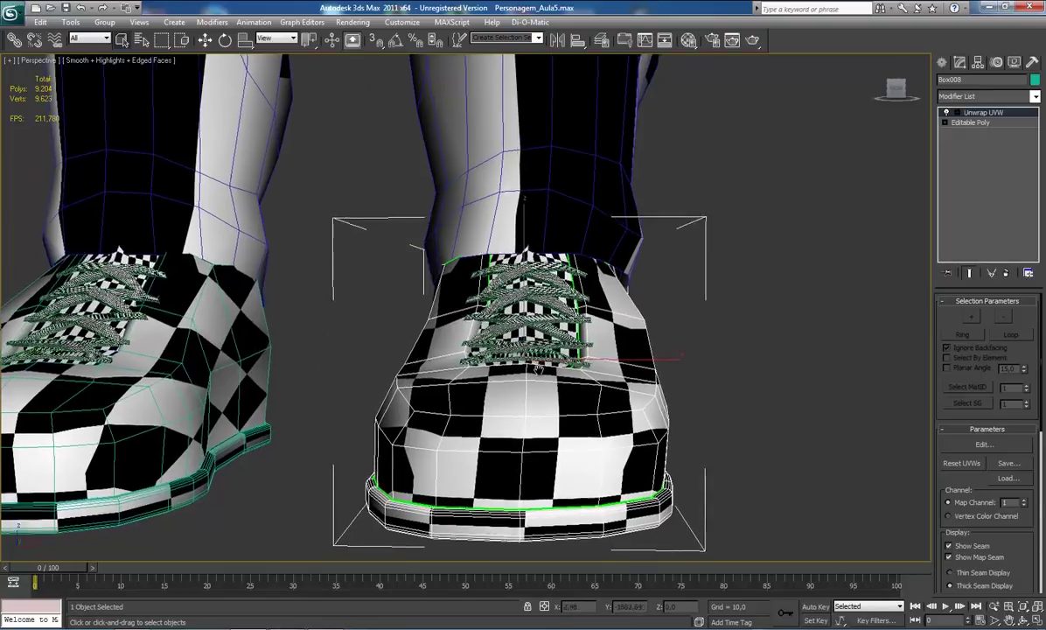
scroll(525, 375, "down", 3)
scroll(538, 372, "up", 6)
scroll(538, 372, "down", 4)
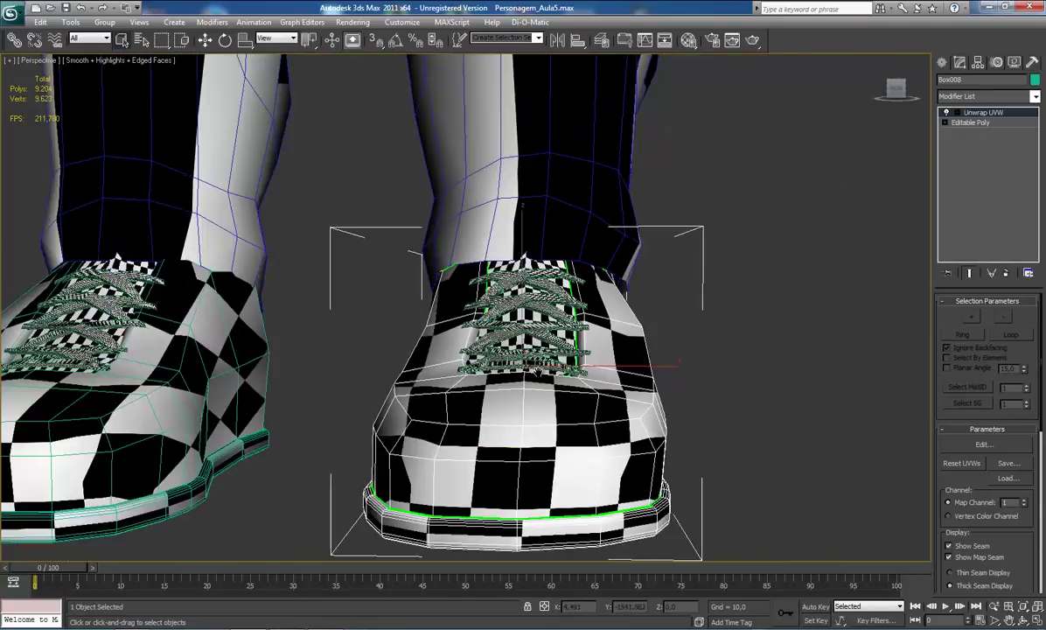
left_click(981, 445)
key("z")
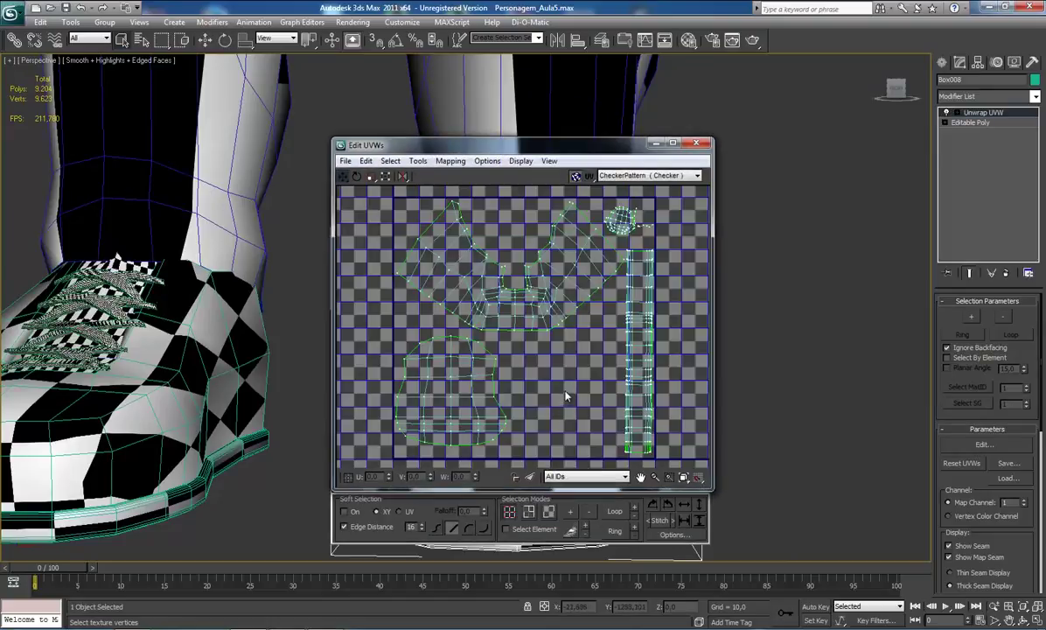
left_click(346, 161)
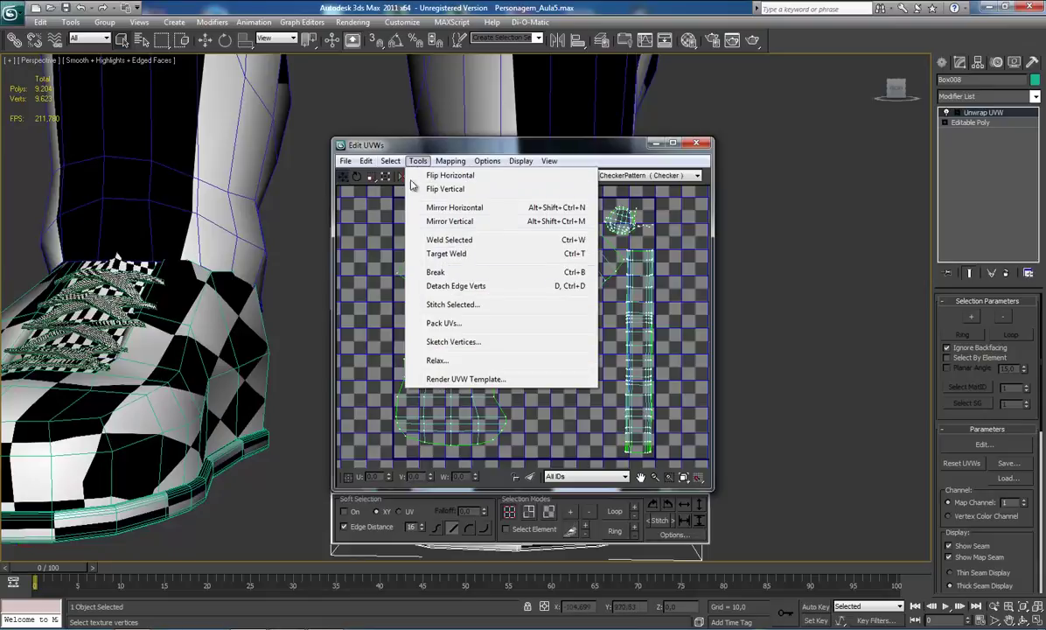
left_click(455, 379)
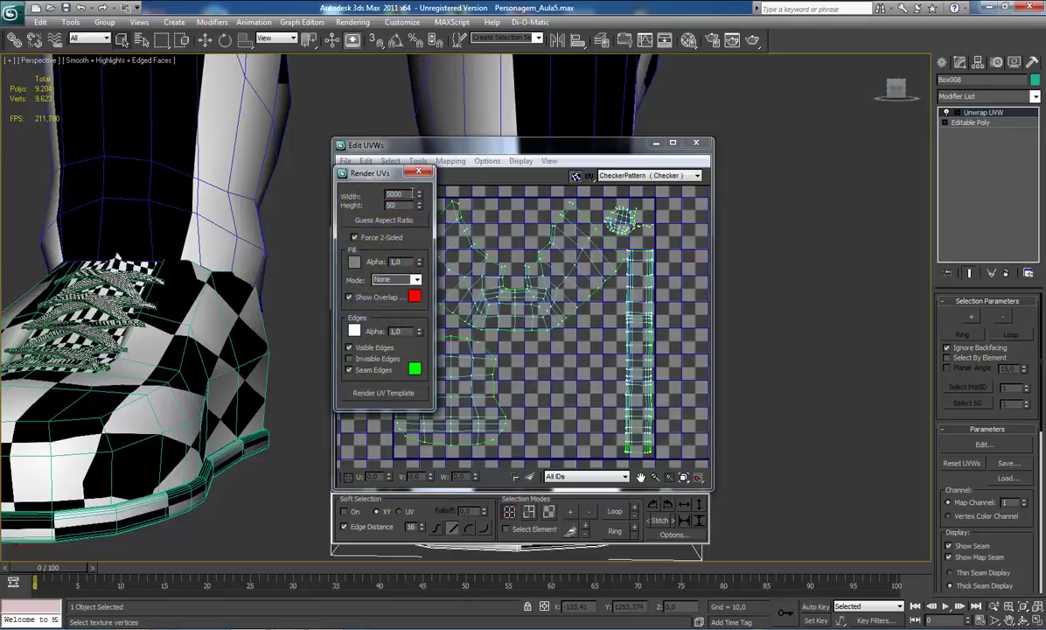
left_click(369, 393)
- Save the shoe template as Tenis.jpg in the UVs folder and close all UV windows
left_click(336, 147)
type("Tenis")
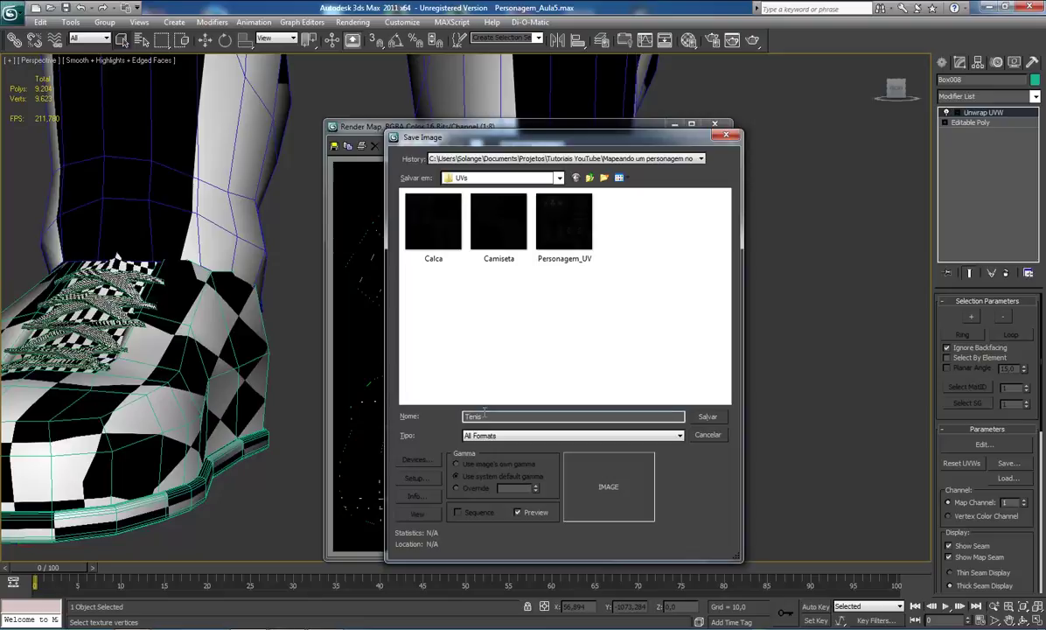
left_click(495, 435)
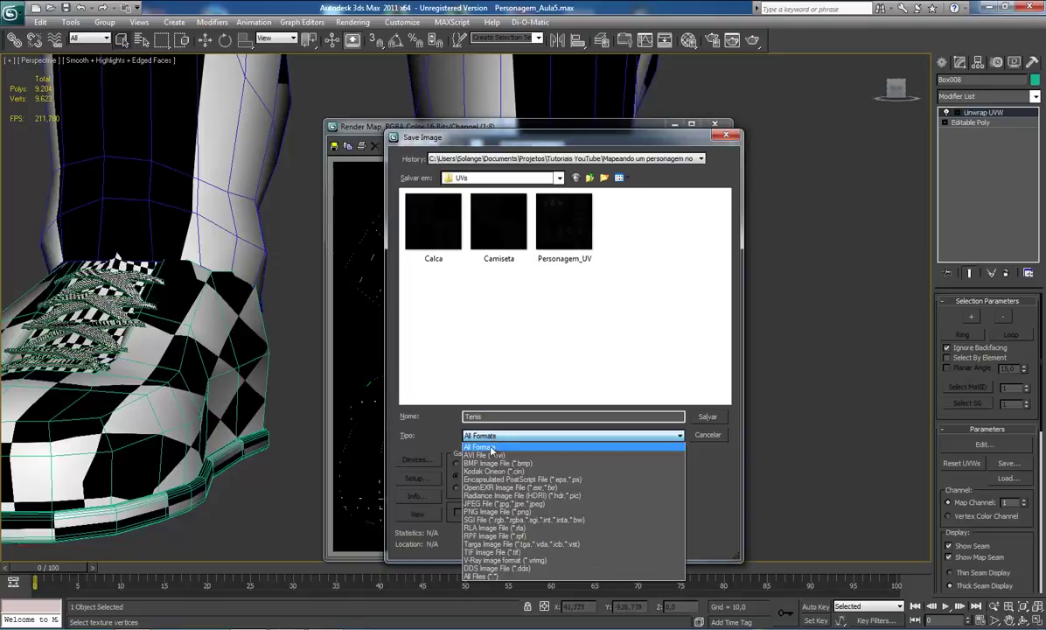
left_click(482, 506)
left_click(707, 418)
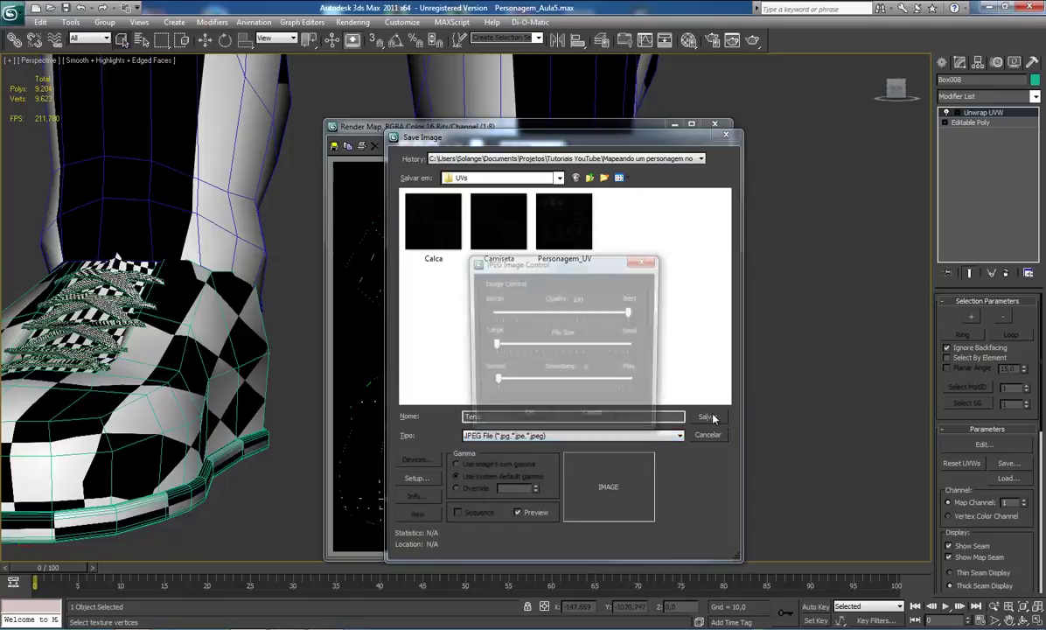
left_click(526, 418)
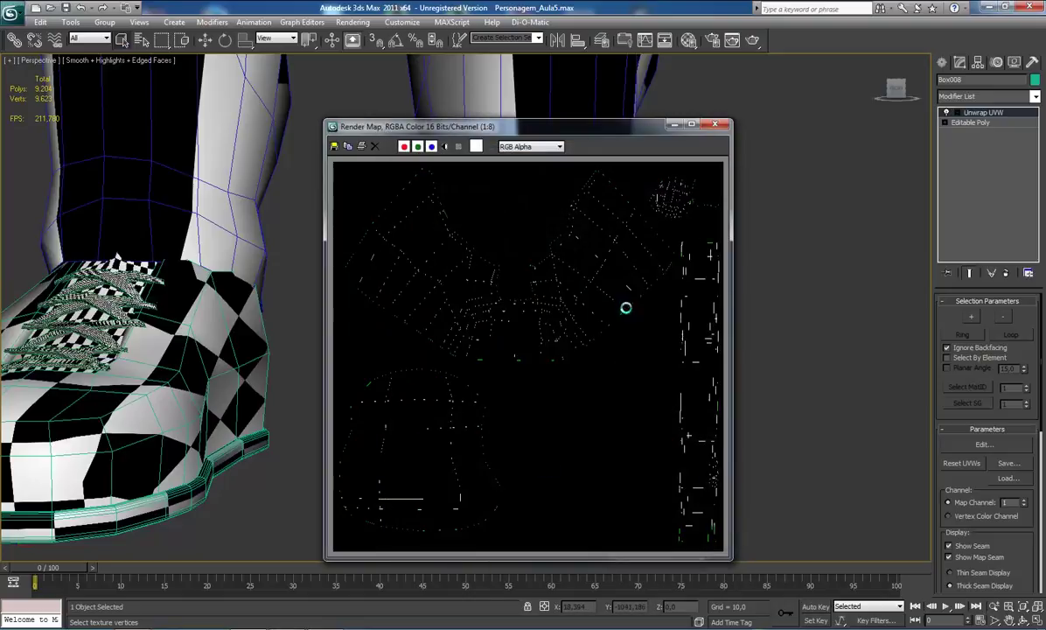
left_click(716, 125)
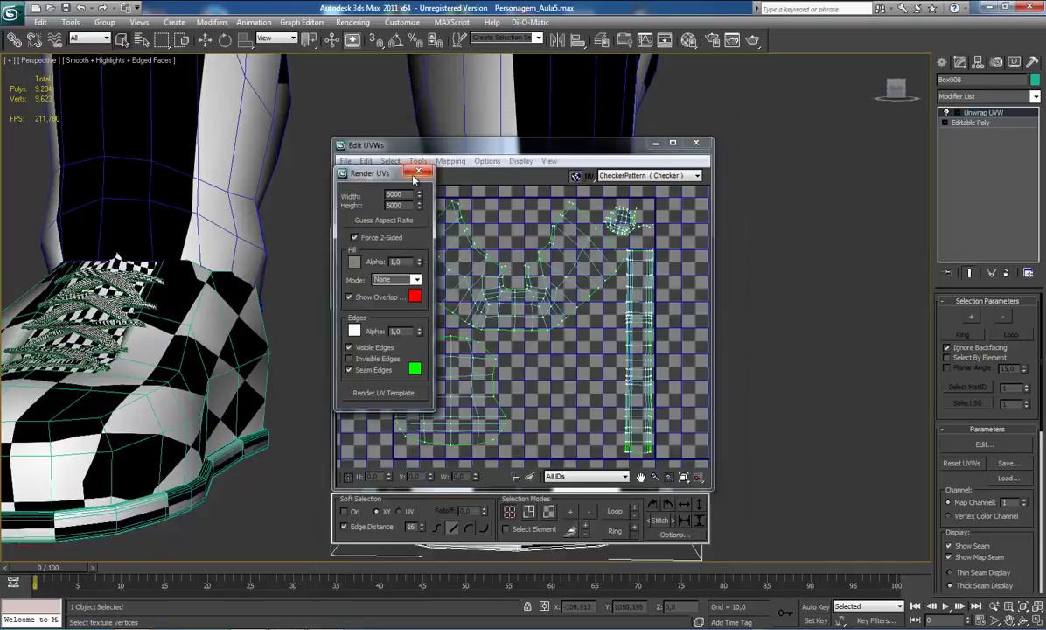
left_click(415, 171)
left_click(696, 142)
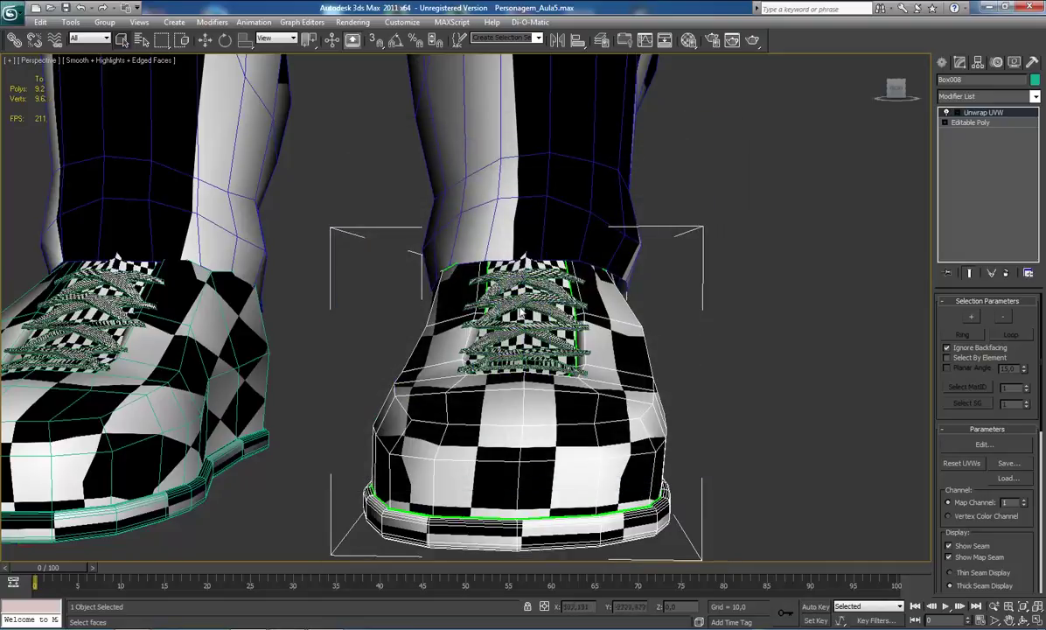
- Return to object selection and pick the Box009 lace object on the shoes
scroll(622, 298, "up", 4)
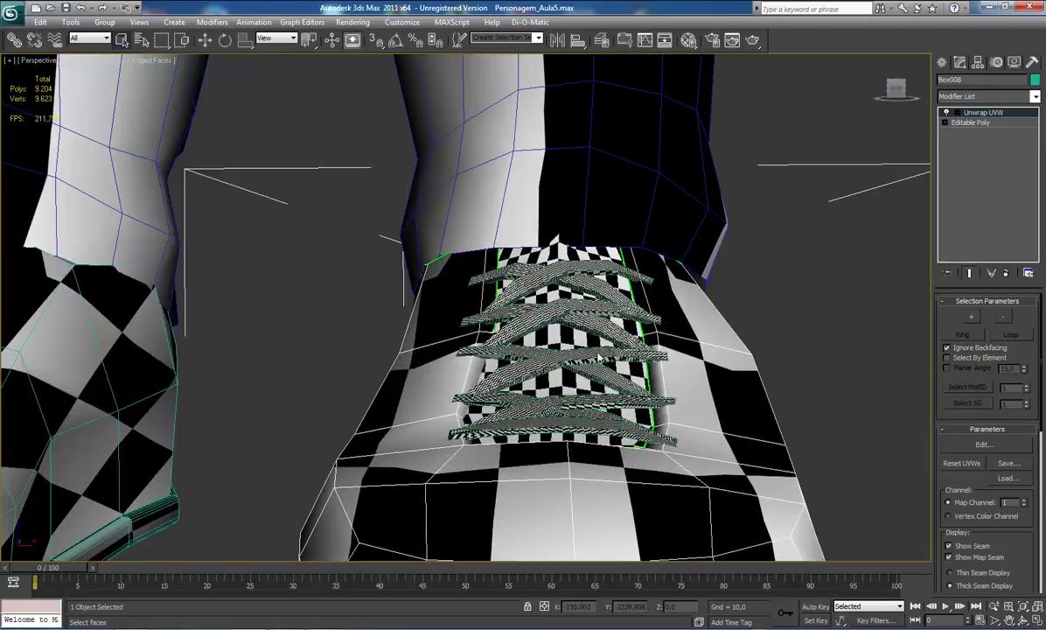
key("ctrl+b")
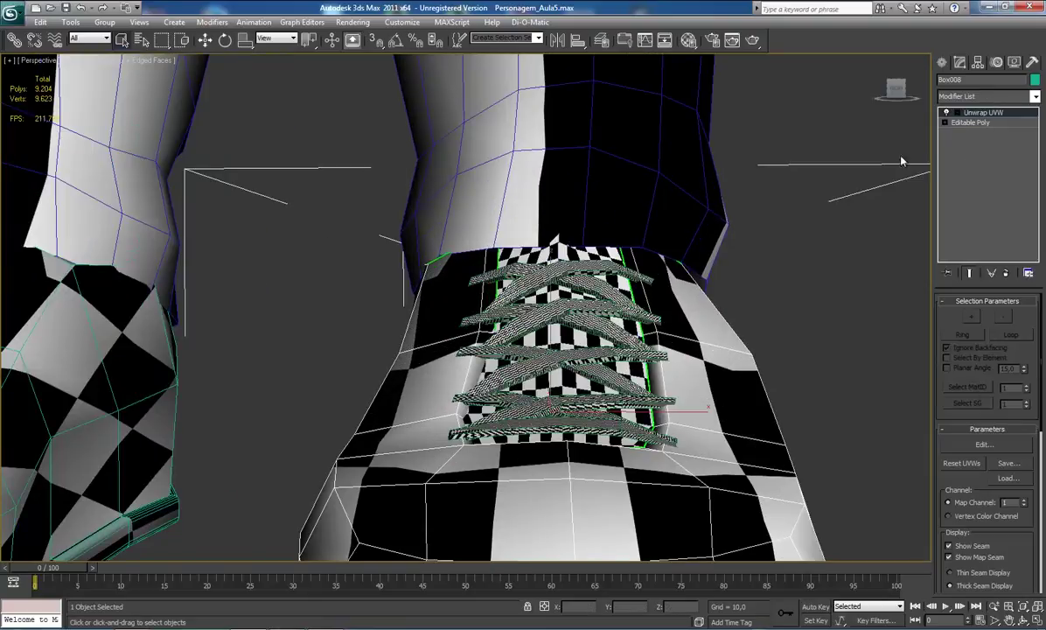
left_click(522, 321)
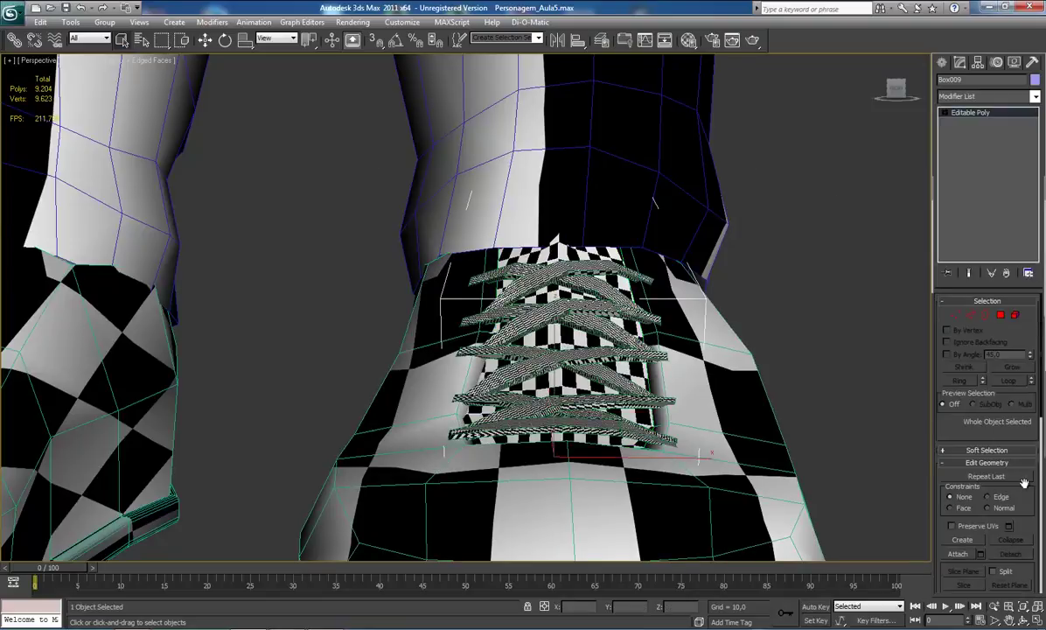
scroll(1041, 490, "down", 3)
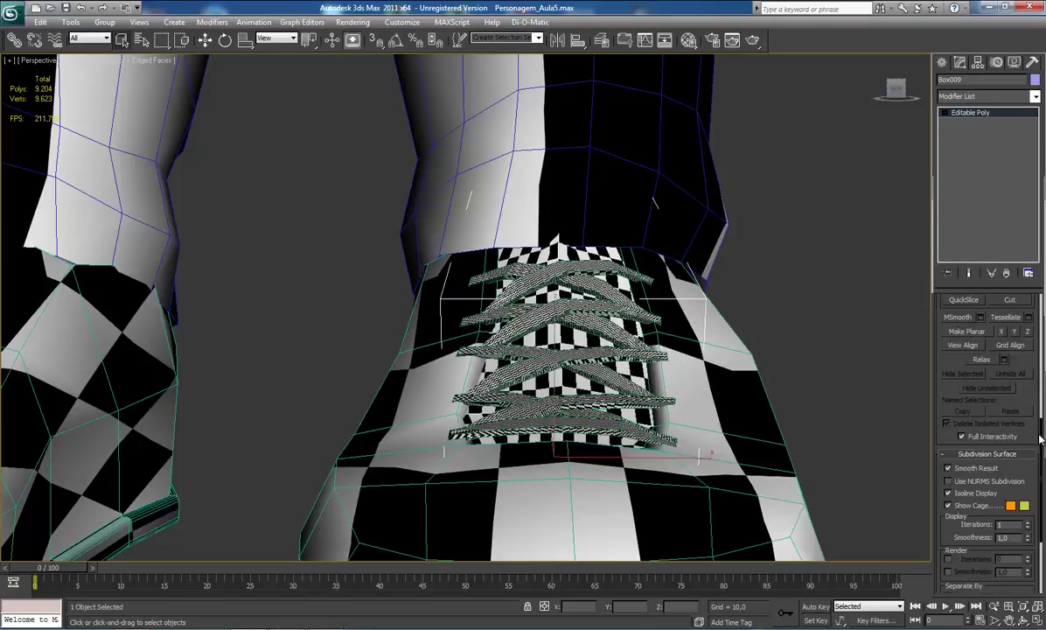
left_click(538, 333)
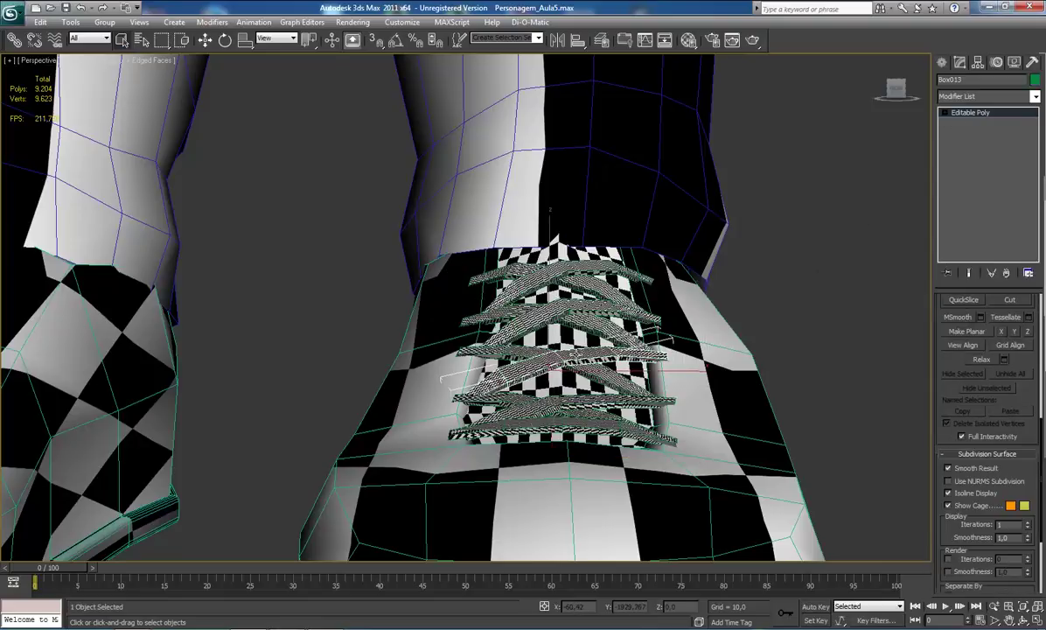
left_click(571, 332)
scroll(543, 367, "up", 2)
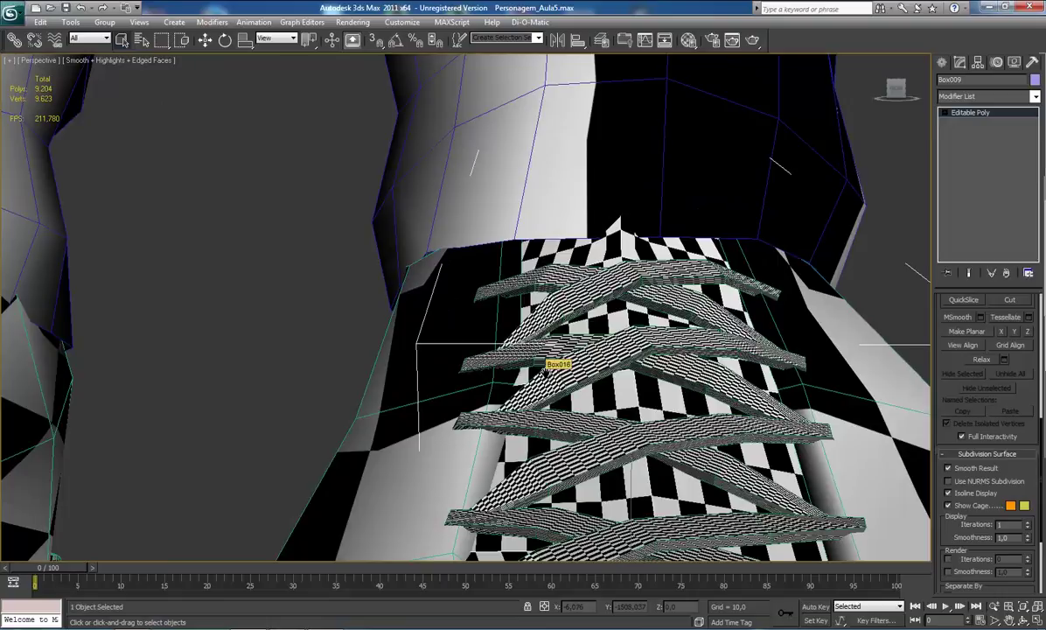
scroll(542, 368, "down", 3)
left_click(524, 362)
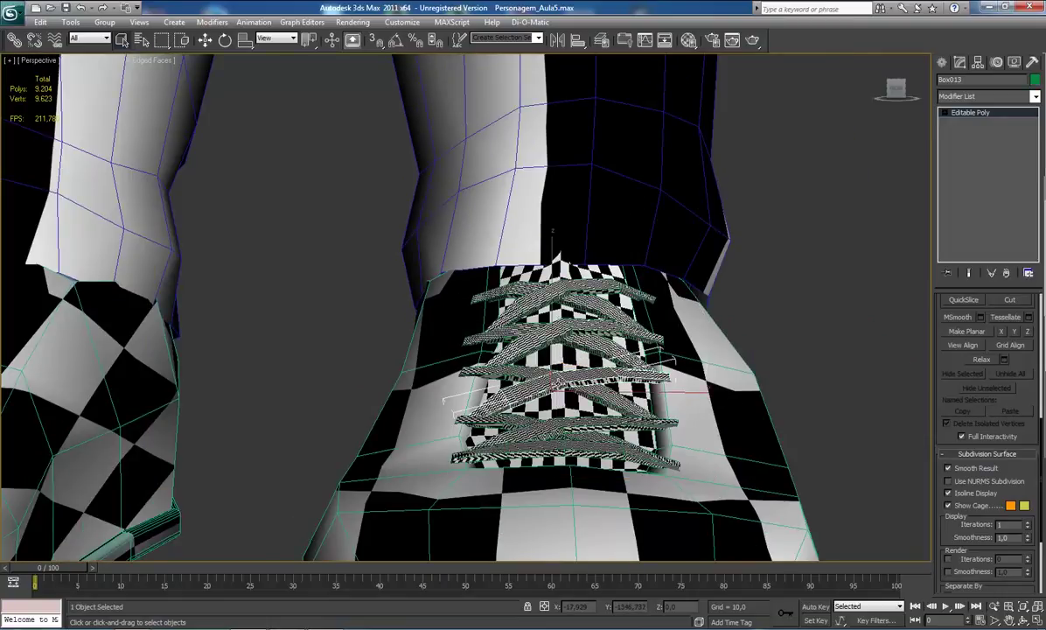
scroll(553, 372, "down", 3)
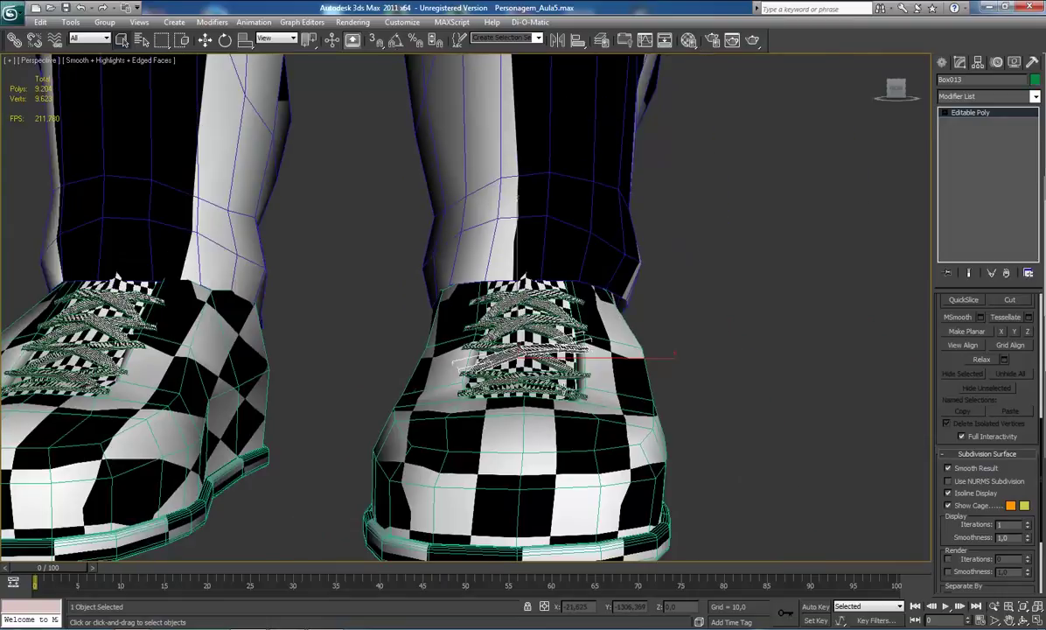
left_click(494, 268)
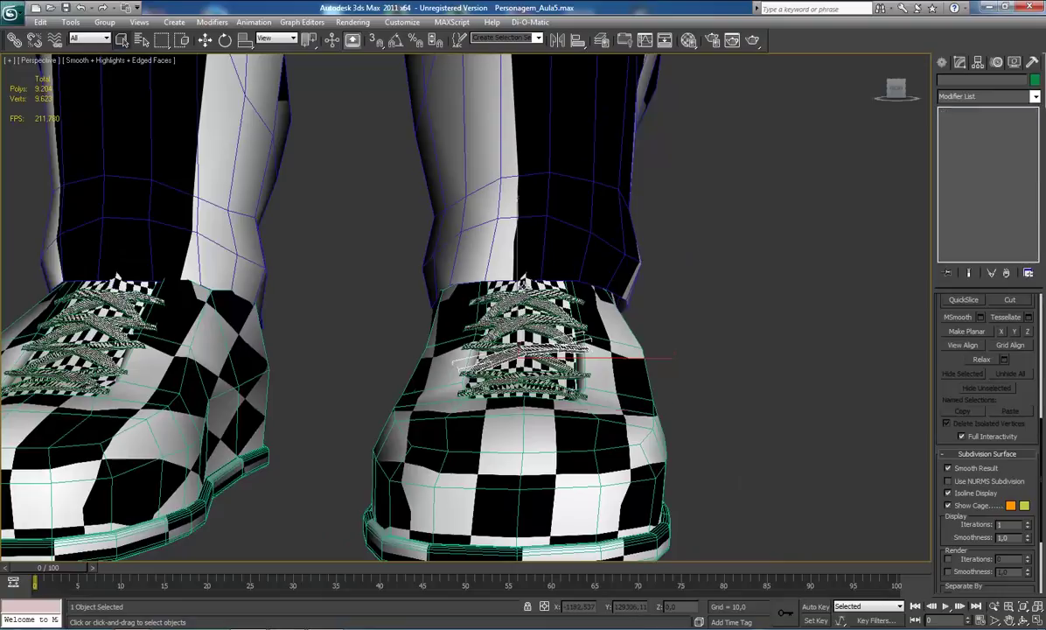
left_click(487, 312)
scroll(487, 312, "down", 2)
scroll(490, 320, "up", 2)
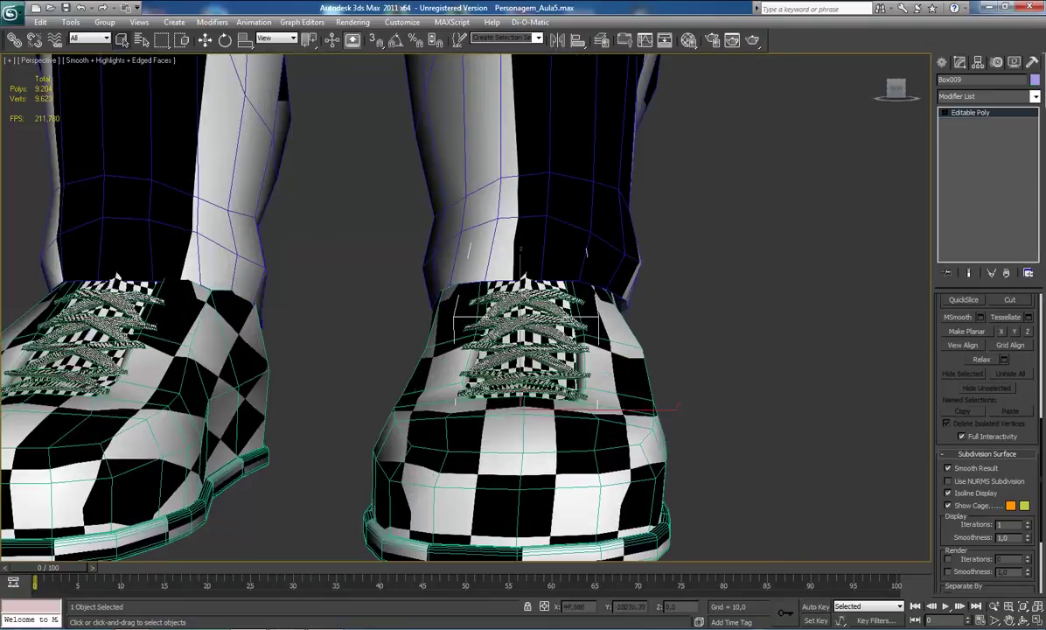
- Pan and zoom out from the shoes to frame the whole checker-mapped character
middle_click_drag(556, 336, 538, 344)
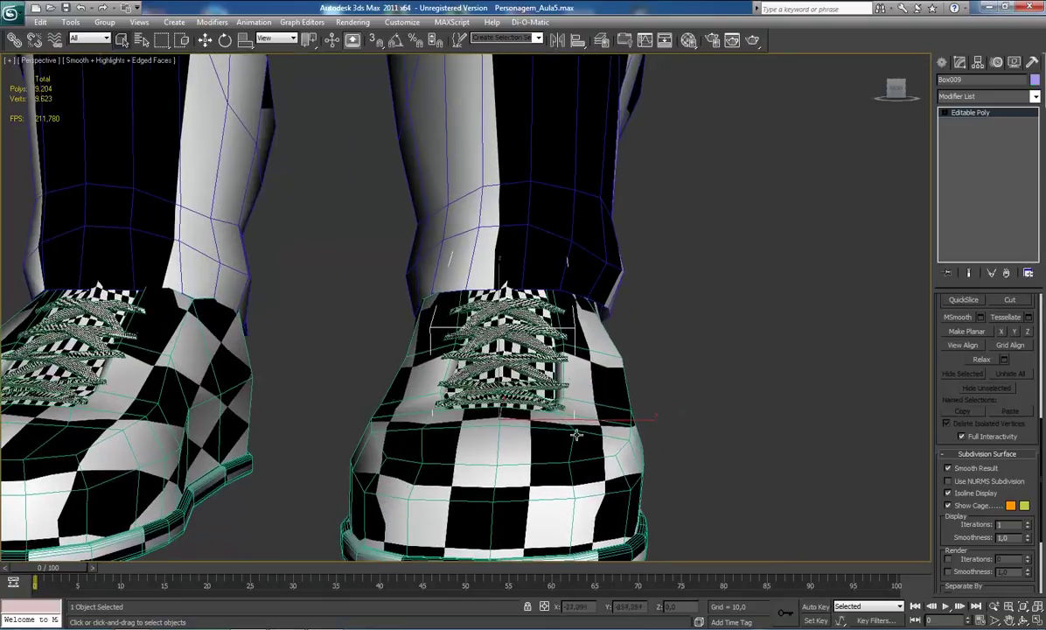
scroll(595, 420, "down", 4)
middle_click_drag(603, 413, 604, 423)
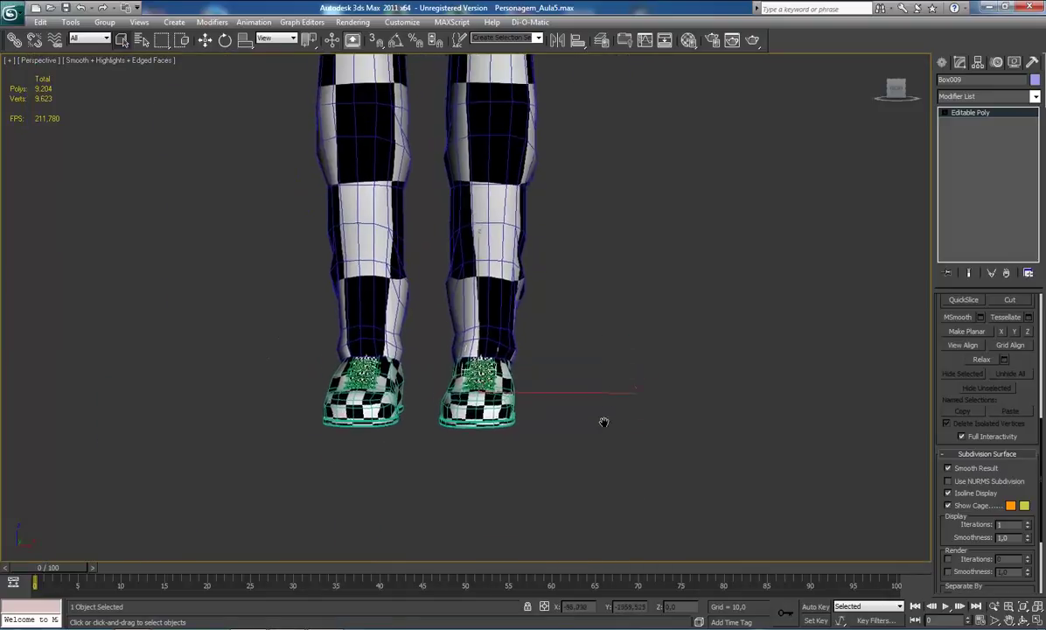
scroll(604, 422, "down", 5)
scroll(570, 350, "down", 1)
middle_click_drag(640, 250, 569, 433)
scroll(564, 419, "up", 4)
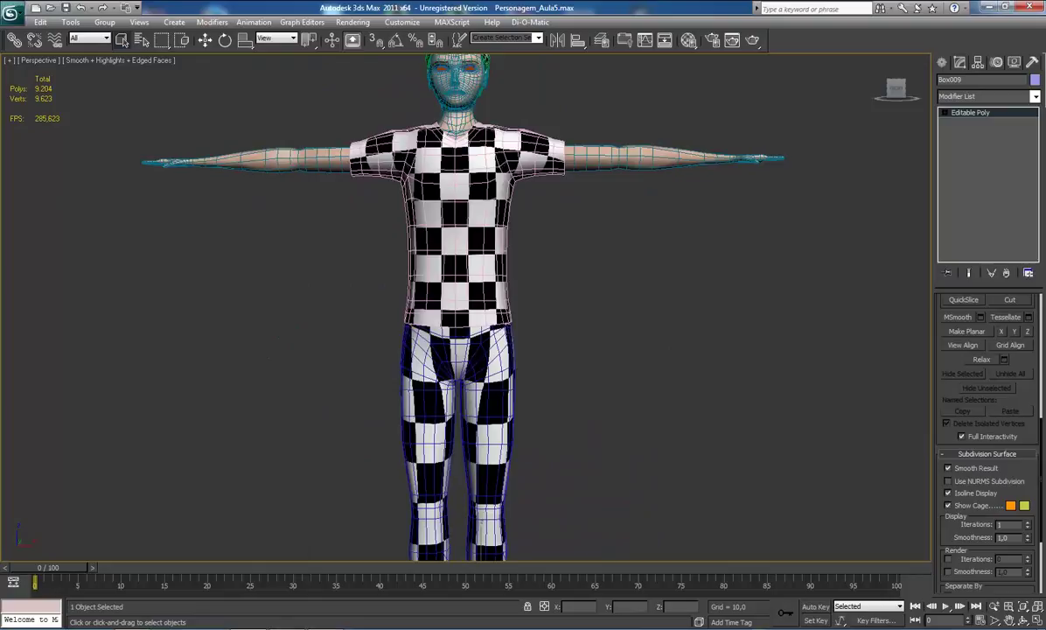
- Switch to the UVs folder, then to Personagem.psd in Photoshop
left_click(132, 560)
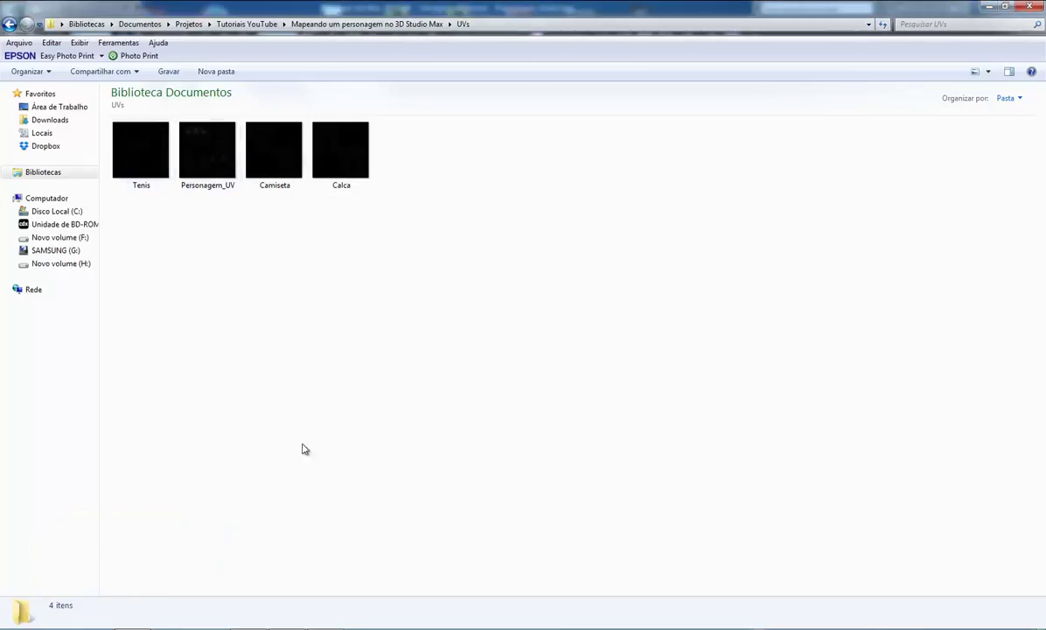
left_click(297, 525)
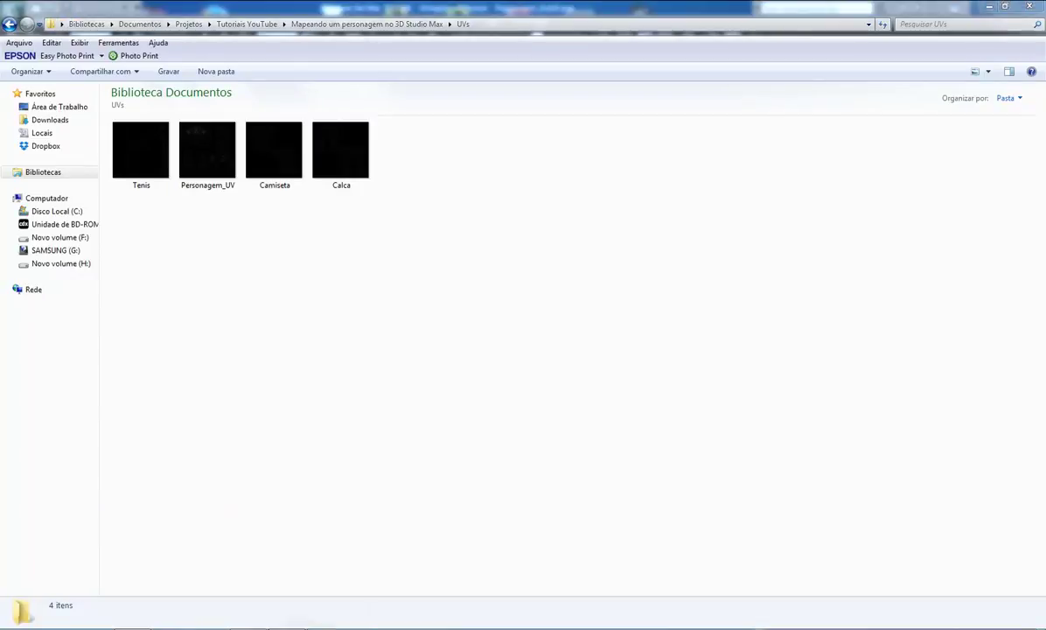
scroll(750, 205, "down", 2)
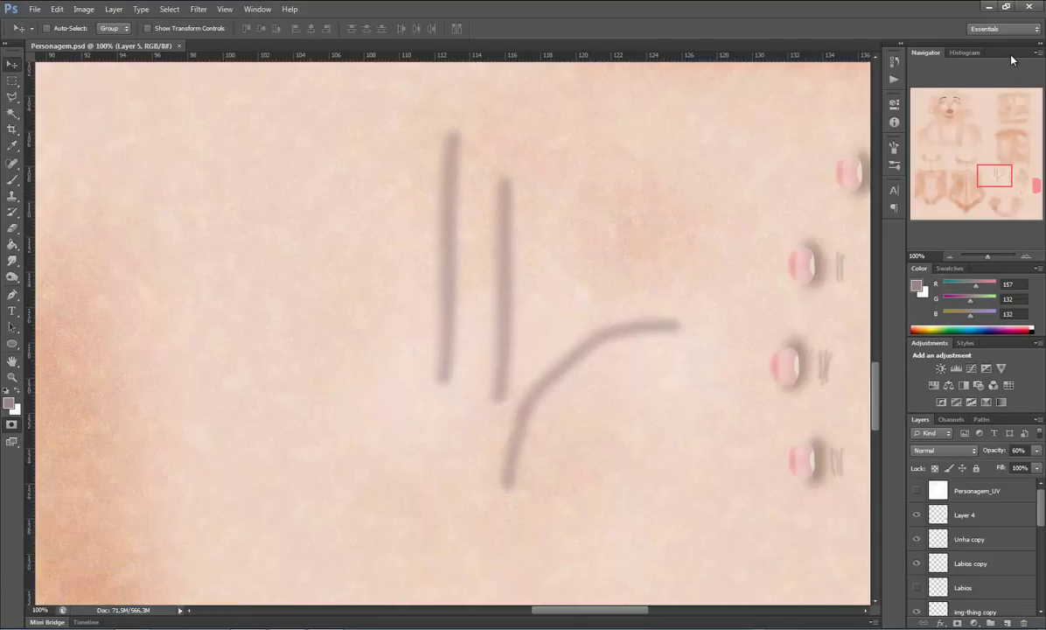
- Pan and zoom out over the Personagem.psd skin texture, then close the document
scroll(689, 221, "up", 4)
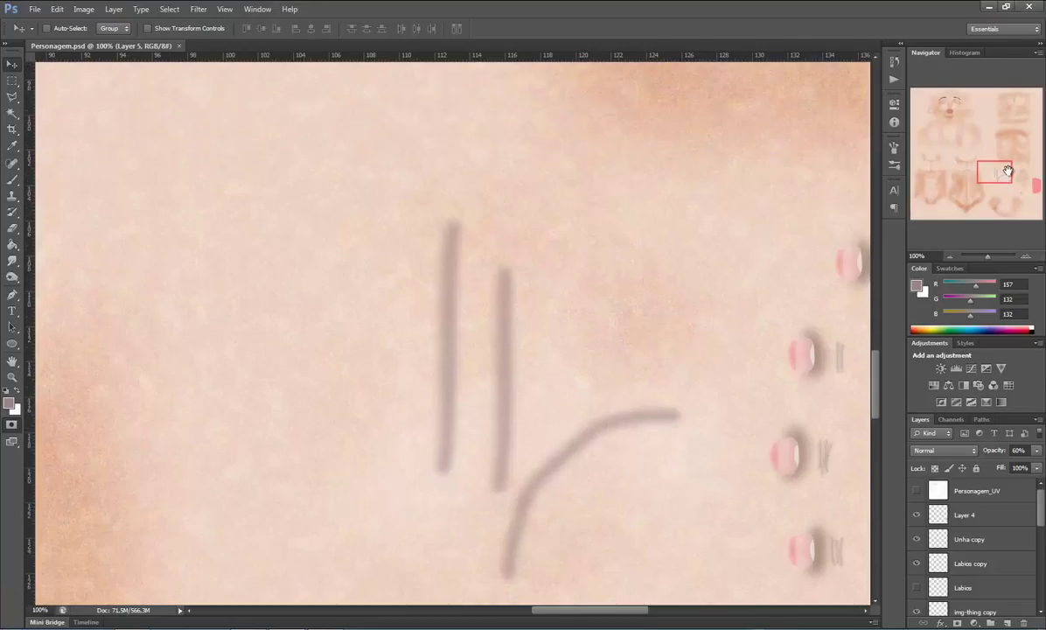
left_click_drag(1001, 159, 993, 193)
left_click_drag(988, 256, 971, 257)
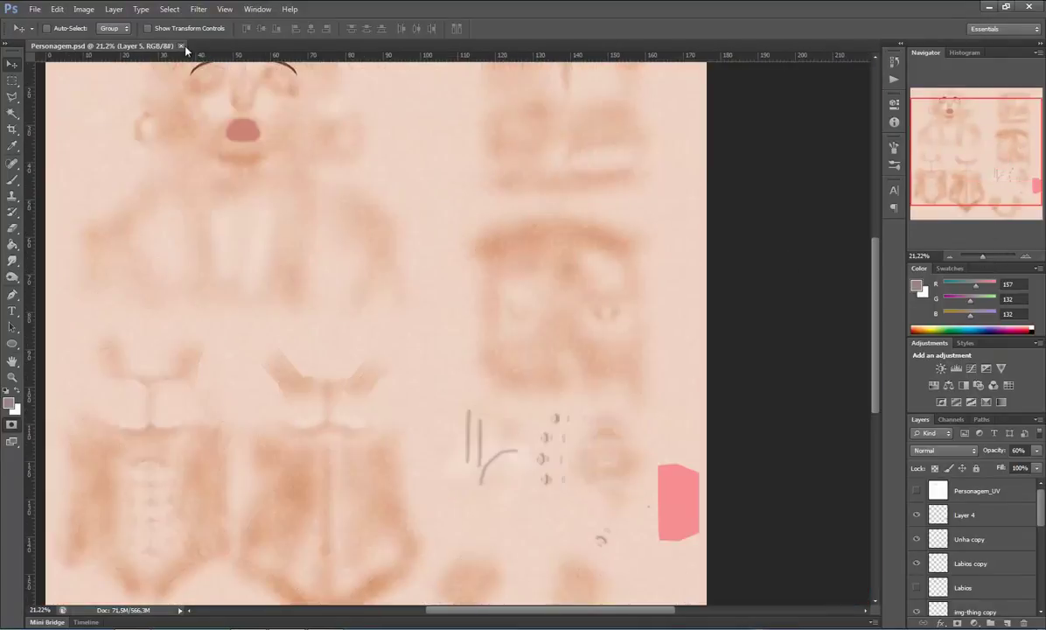
left_click(182, 47)
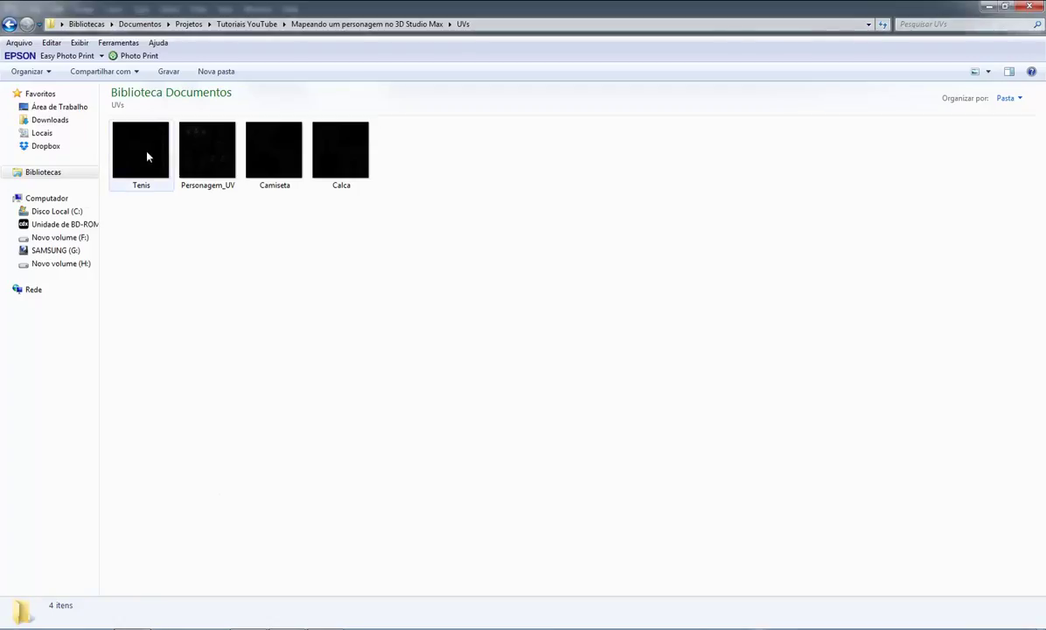
- Open Camiseta.jpg from the UVs folder in Adobe Photoshop CS6 using Abrir com
left_click(282, 165)
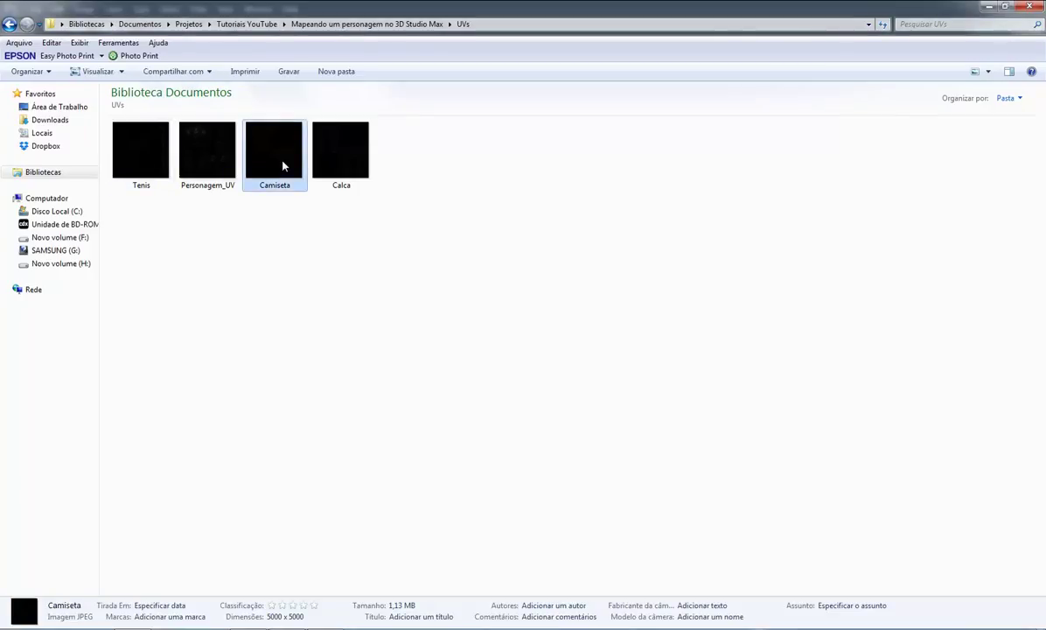
right_click(282, 166)
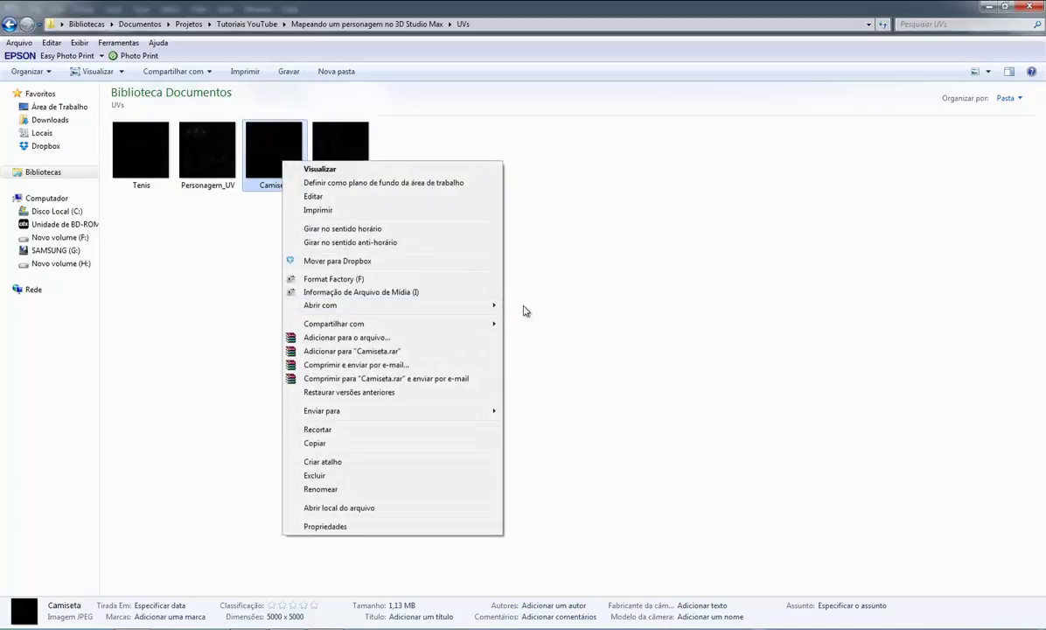
mouse_move(320, 305)
left_click(530, 318)
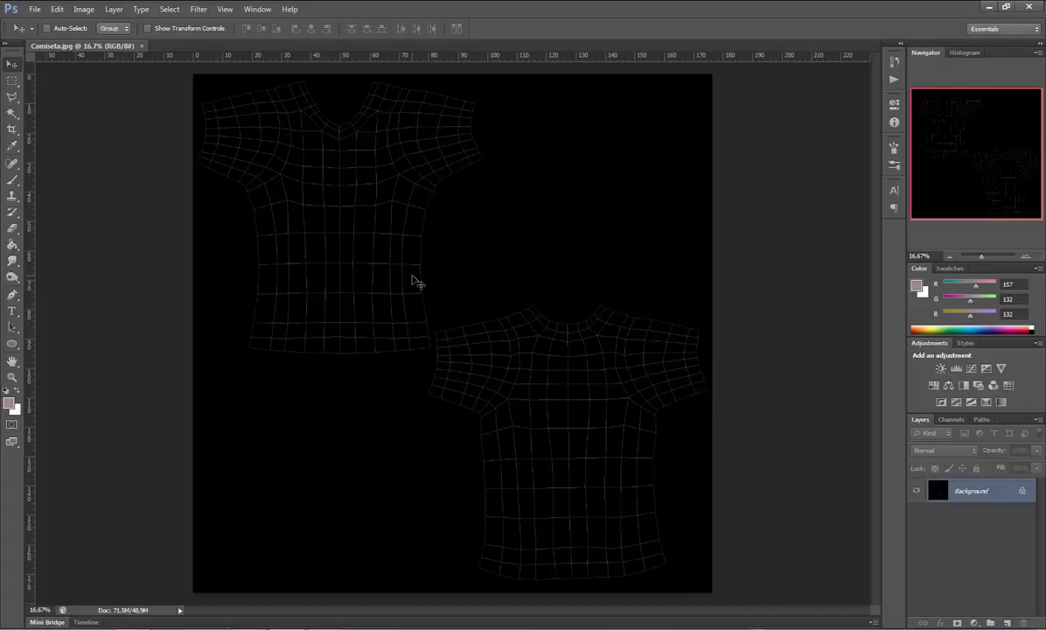
- Convert the Background to Layer 0 and invert it so the wireframe shows as dark lines on white
double_click(1020, 492)
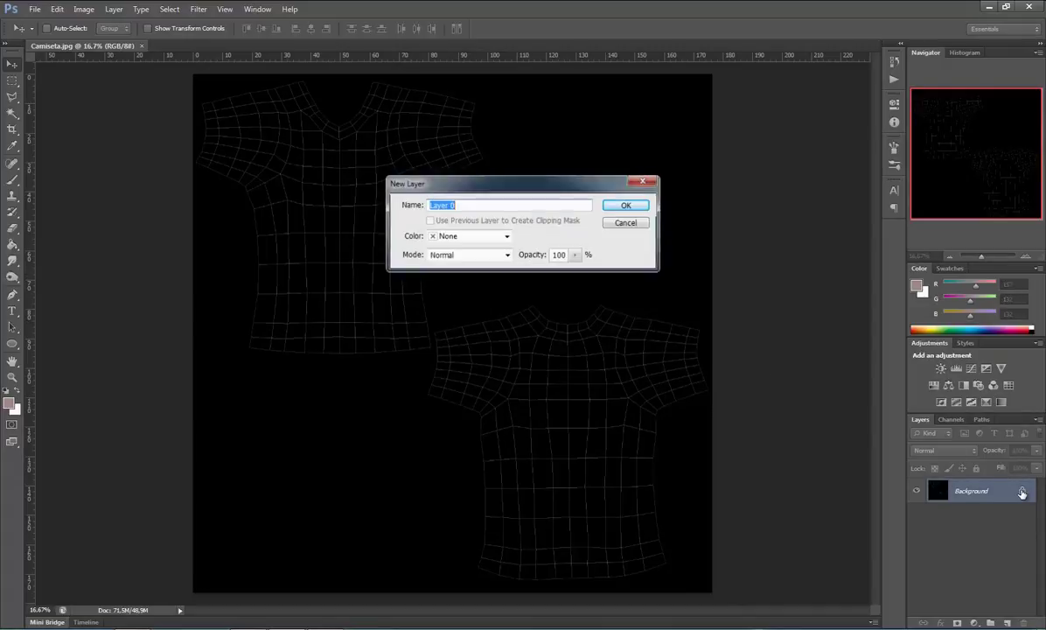
left_click(626, 207)
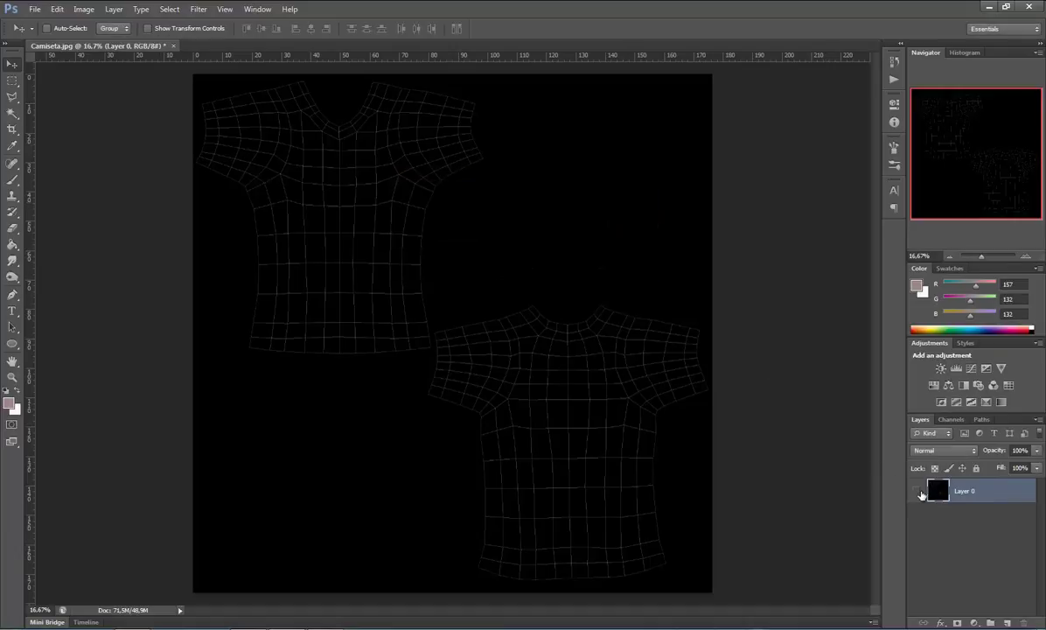
left_click(918, 493)
left_click(917, 492)
key("ctrl+i")
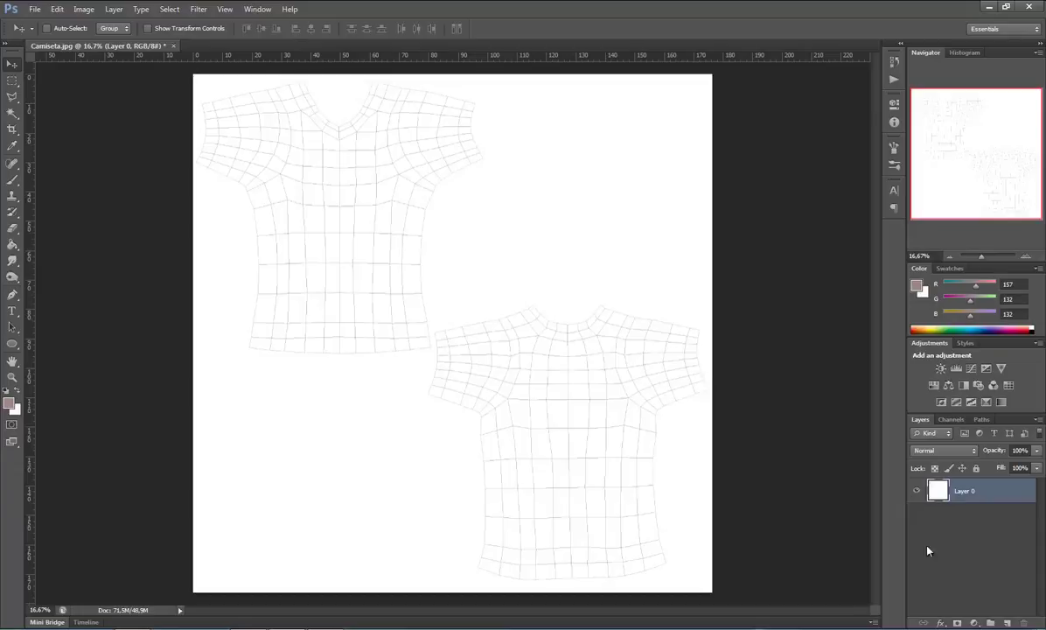
- Set Layer 0's blend mode to Multiply and create an empty Color_Base layer below it
left_click(967, 452)
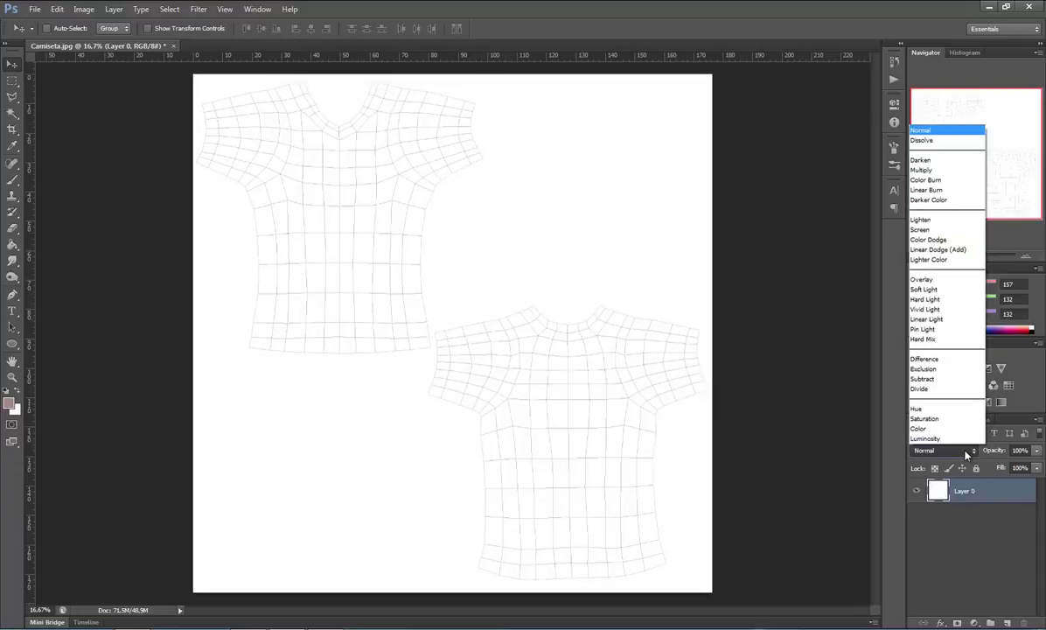
left_click(928, 170)
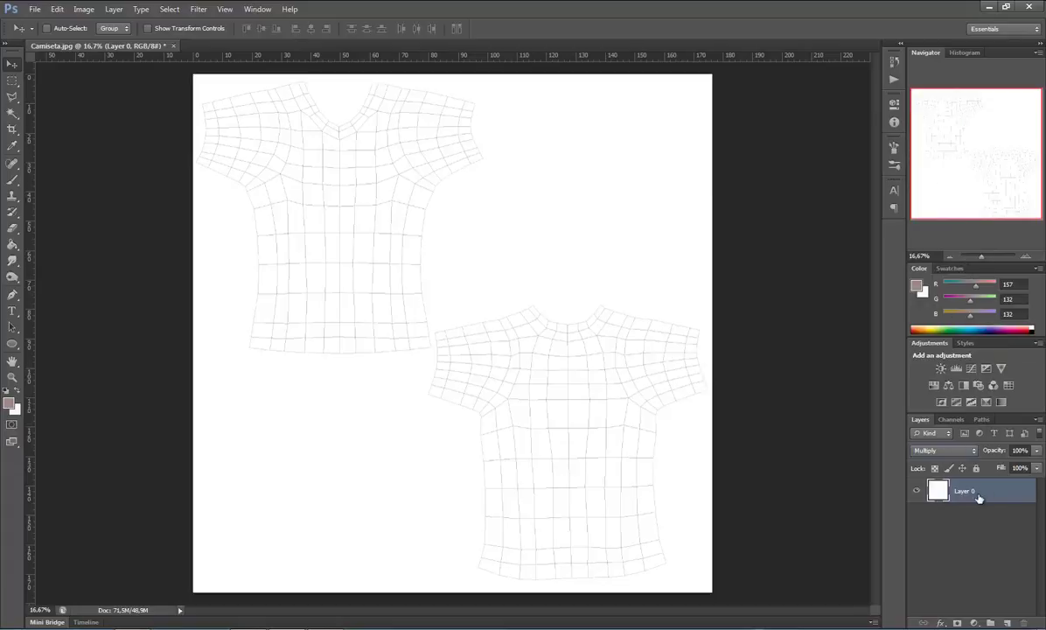
left_click(1009, 623)
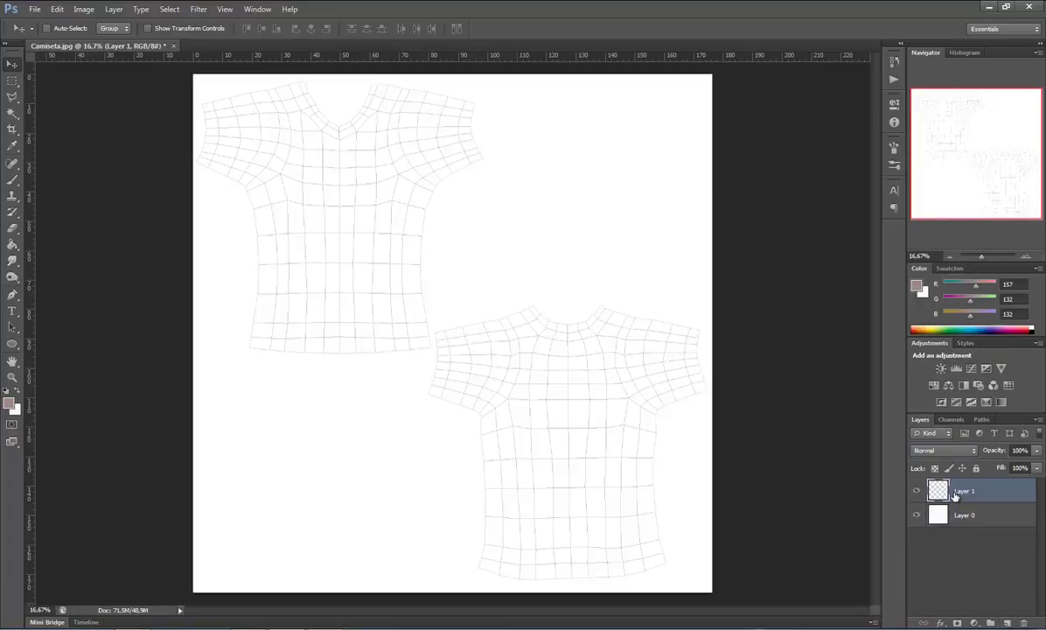
left_click_drag(959, 493, 961, 523)
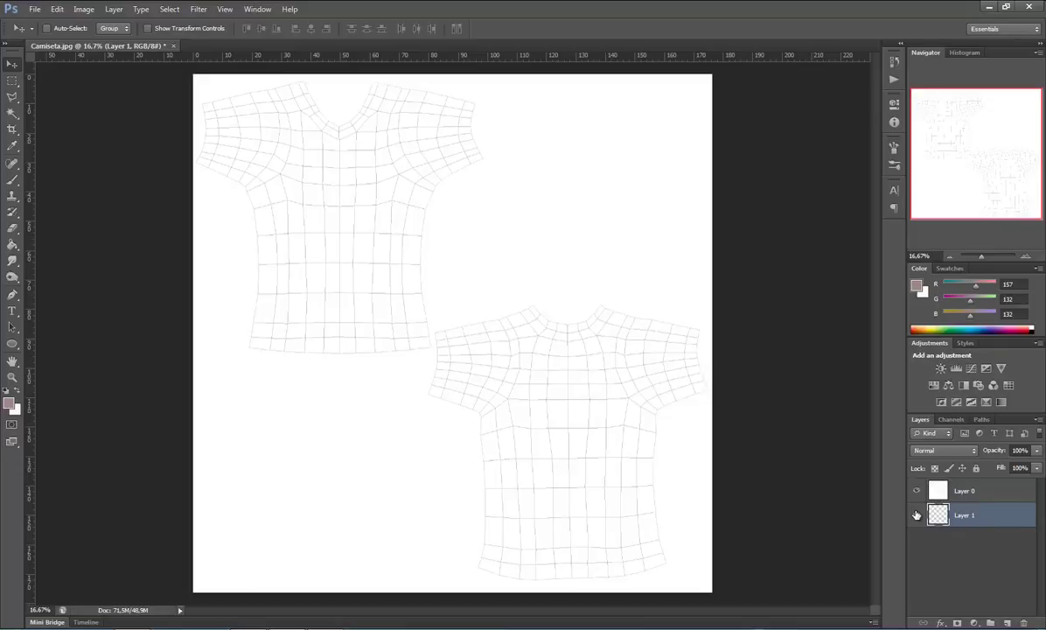
double_click(966, 516)
type("Color_Base")
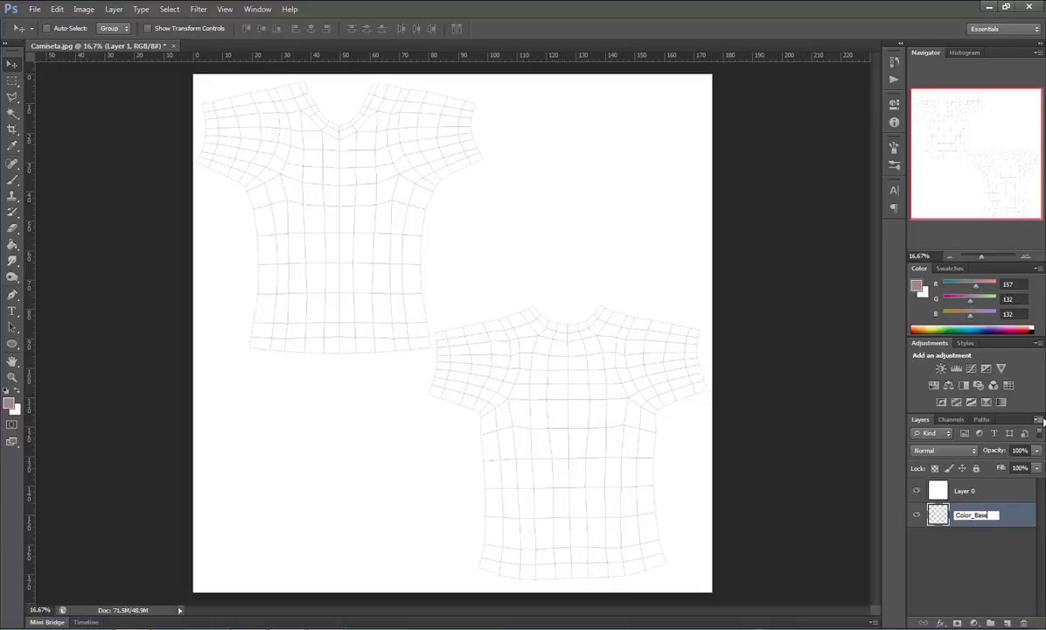
key("Return")
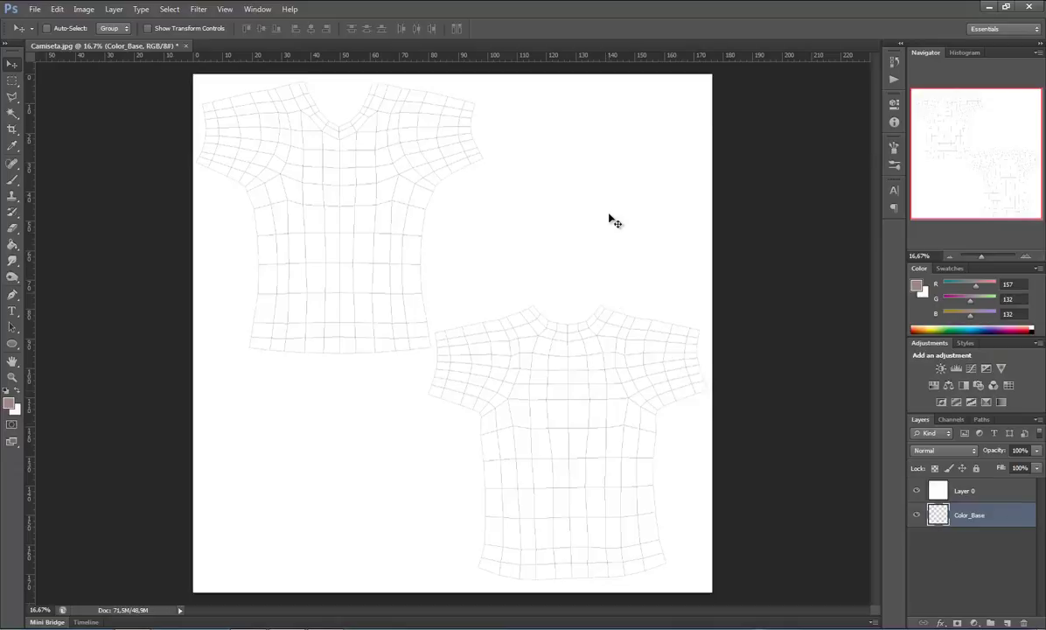
left_click_drag(986, 260, 984, 259)
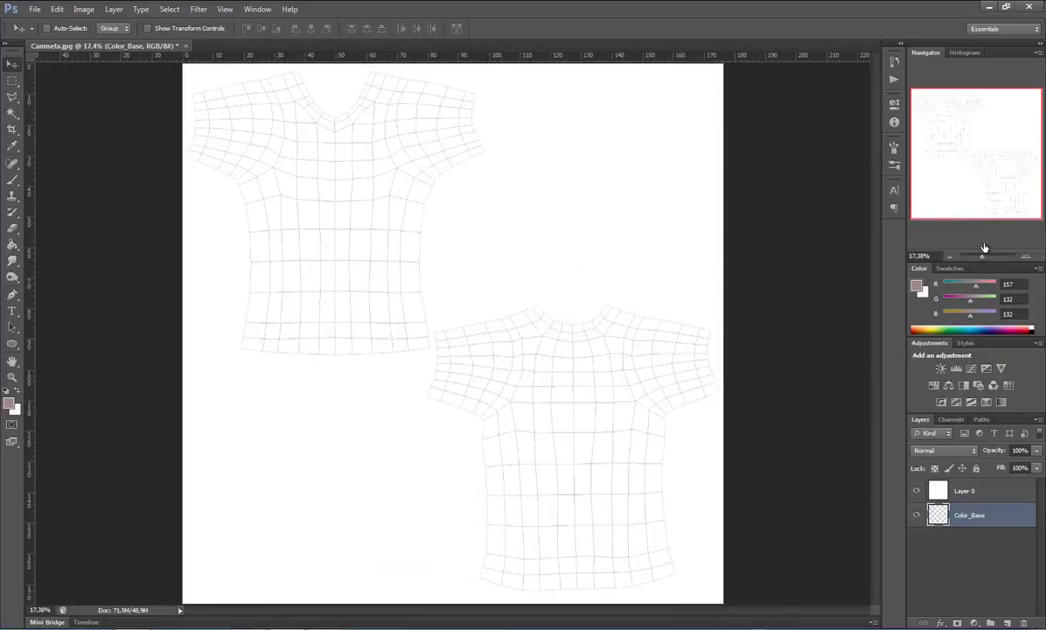
- Set the foreground colour to light grey #e7e6e6 (R231 G230 B230) in the Color Picker
left_click(11, 404)
left_click_drag(647, 200, 616, 152)
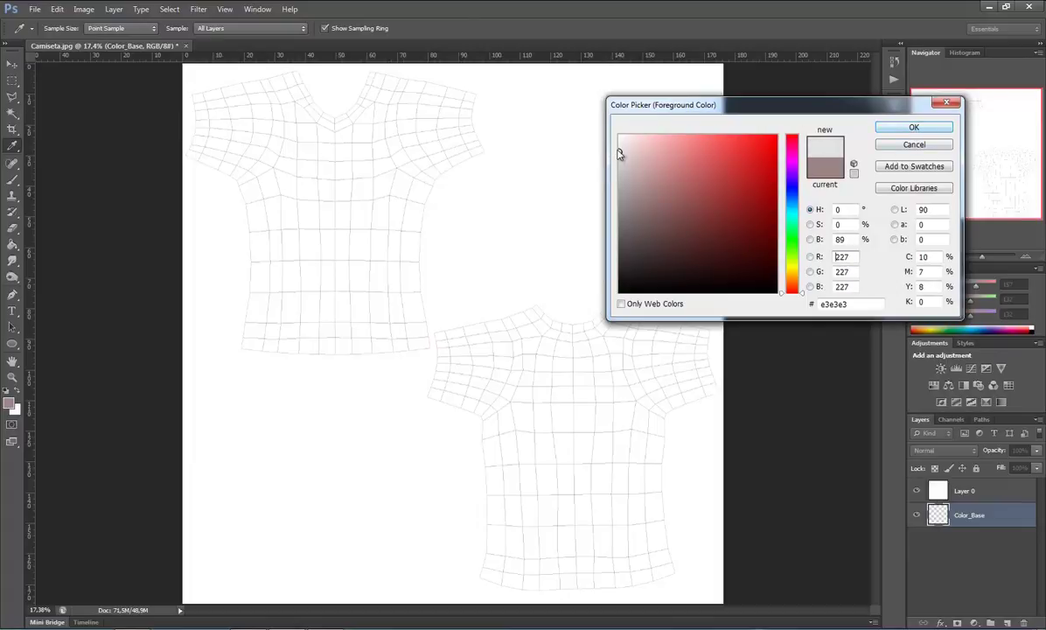
left_click_drag(619, 150, 616, 147)
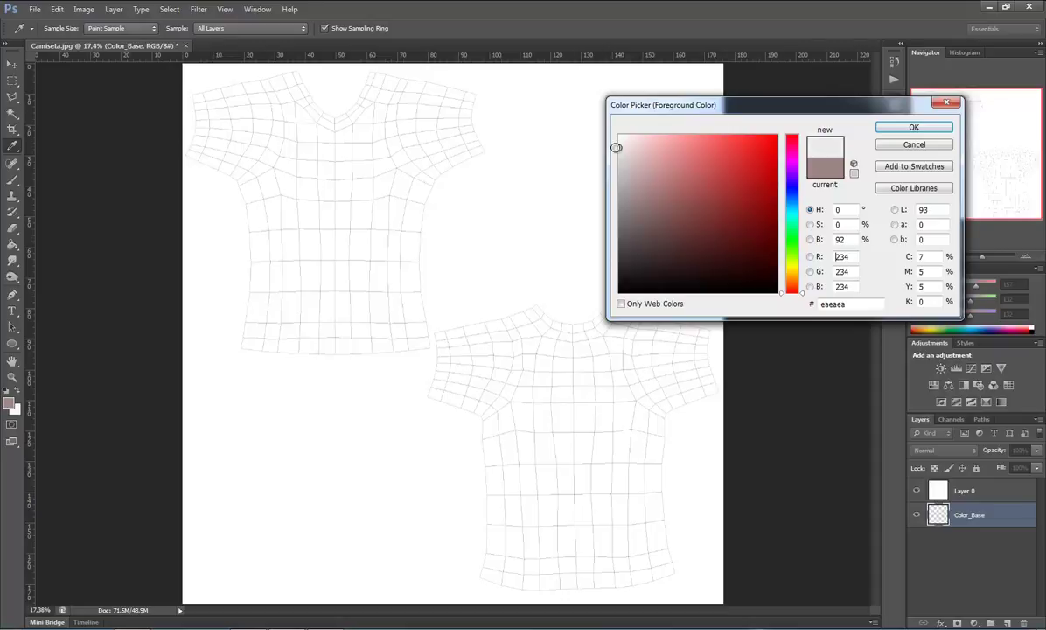
left_click(909, 128)
key("v")
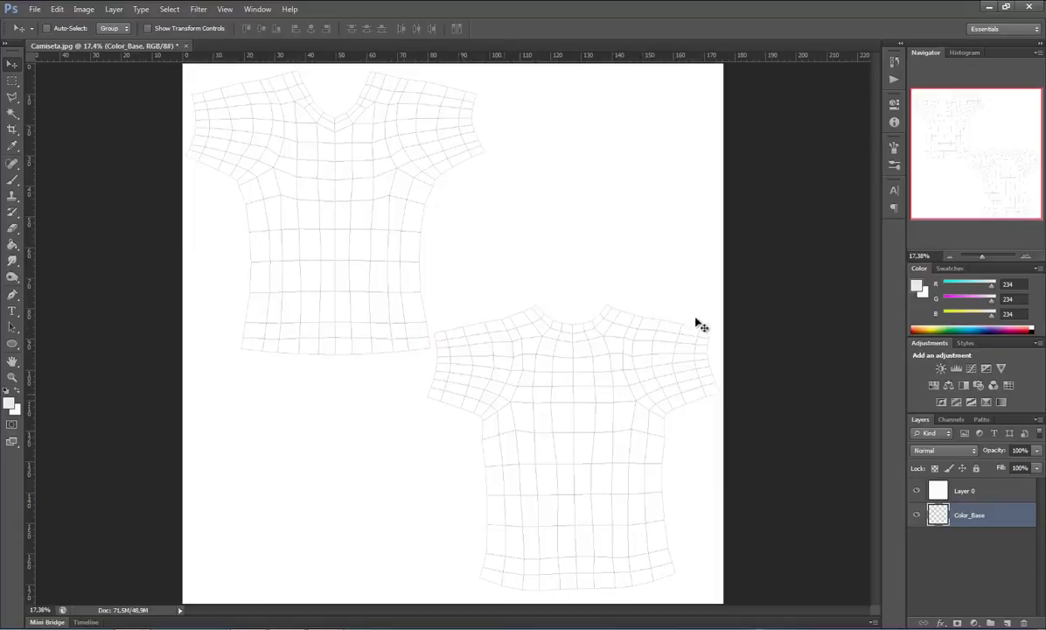
left_click(10, 403)
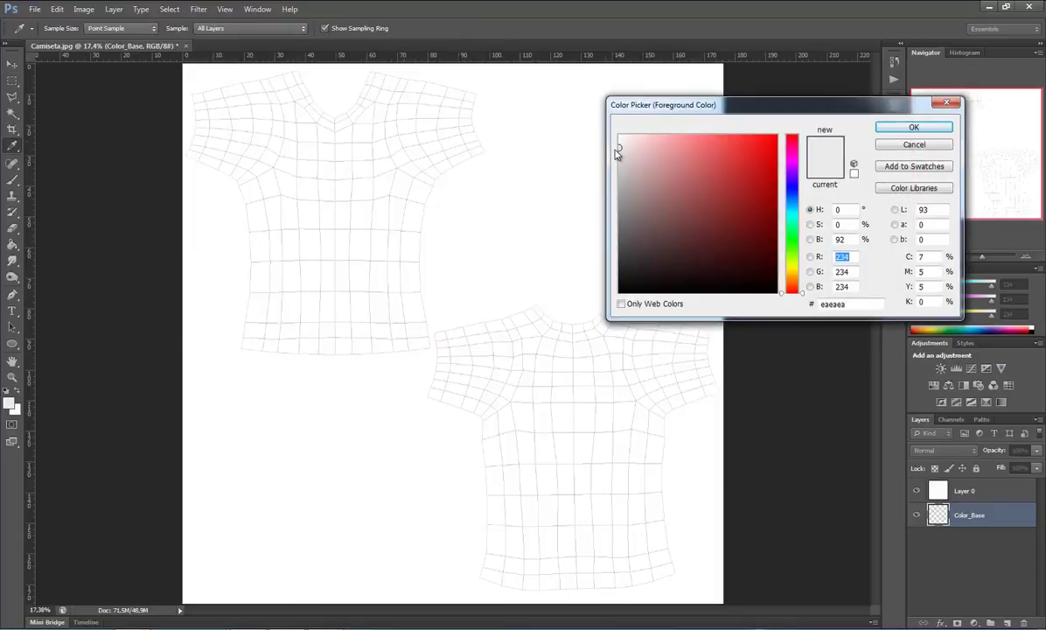
mouse_move(618, 150)
left_mouse_down()
mouse_move(615, 135)
mouse_move(616, 150)
left_mouse_up()
left_click(581, 140)
left_click(912, 127)
key("v")
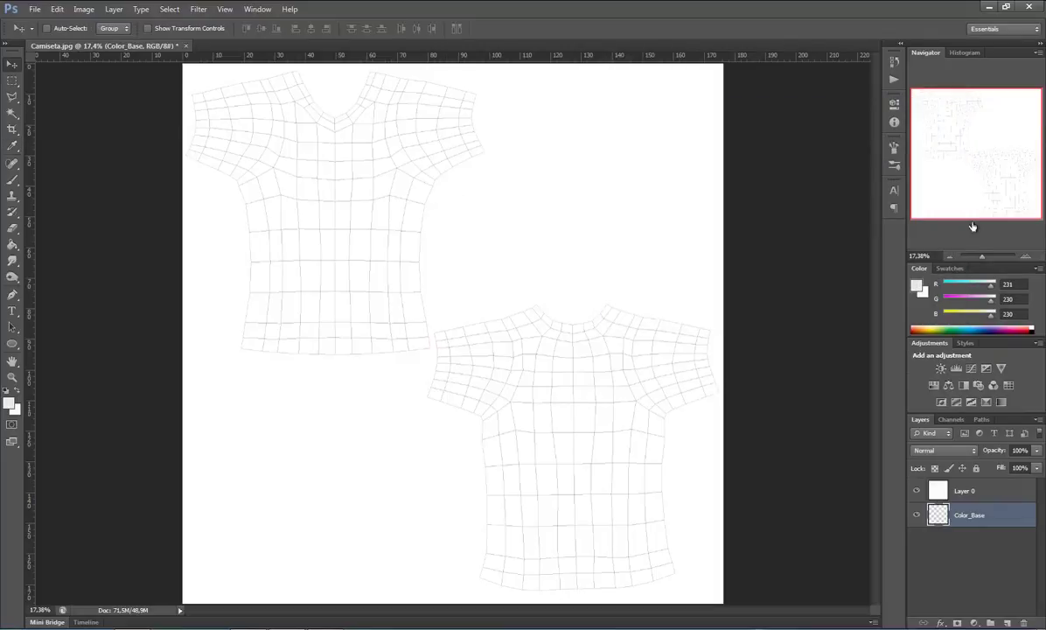
left_click_drag(982, 259, 986, 262)
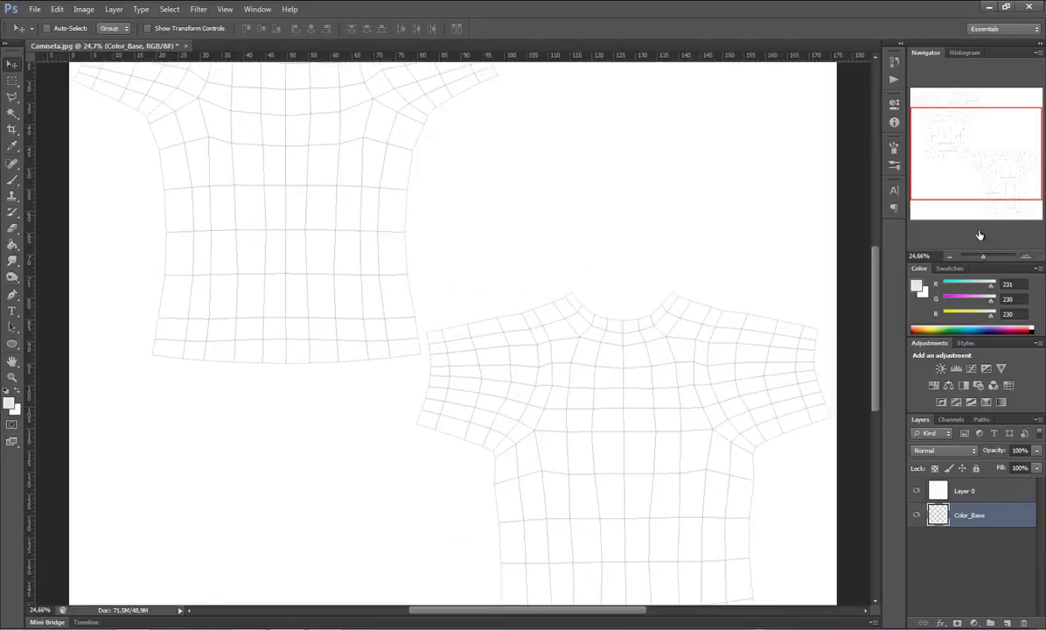
left_click_drag(968, 171, 958, 154)
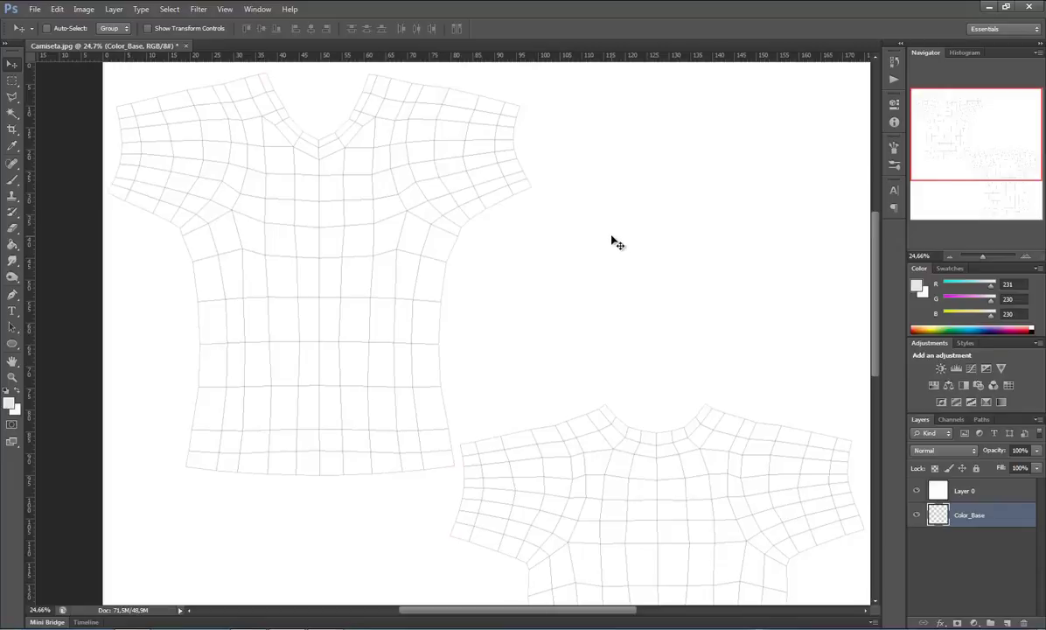
key("g")
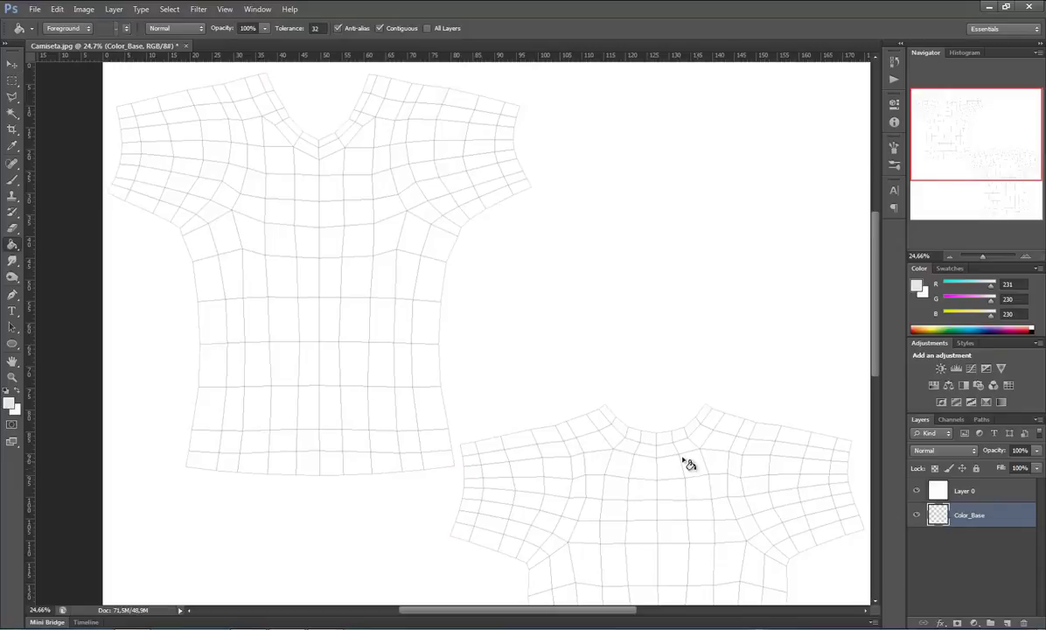
left_click(560, 315)
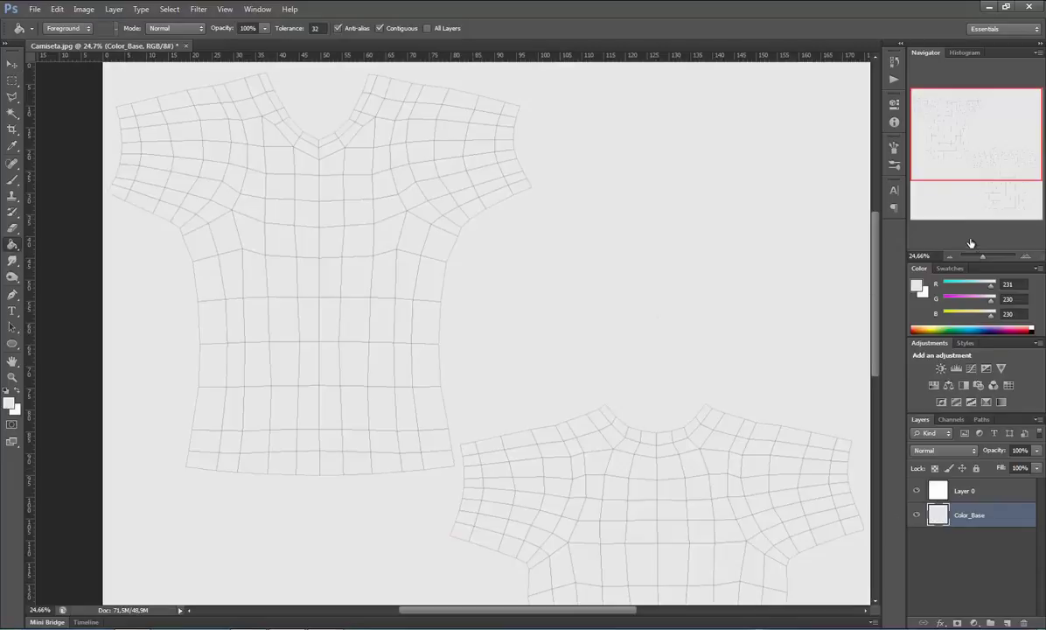
left_click_drag(983, 256, 983, 259)
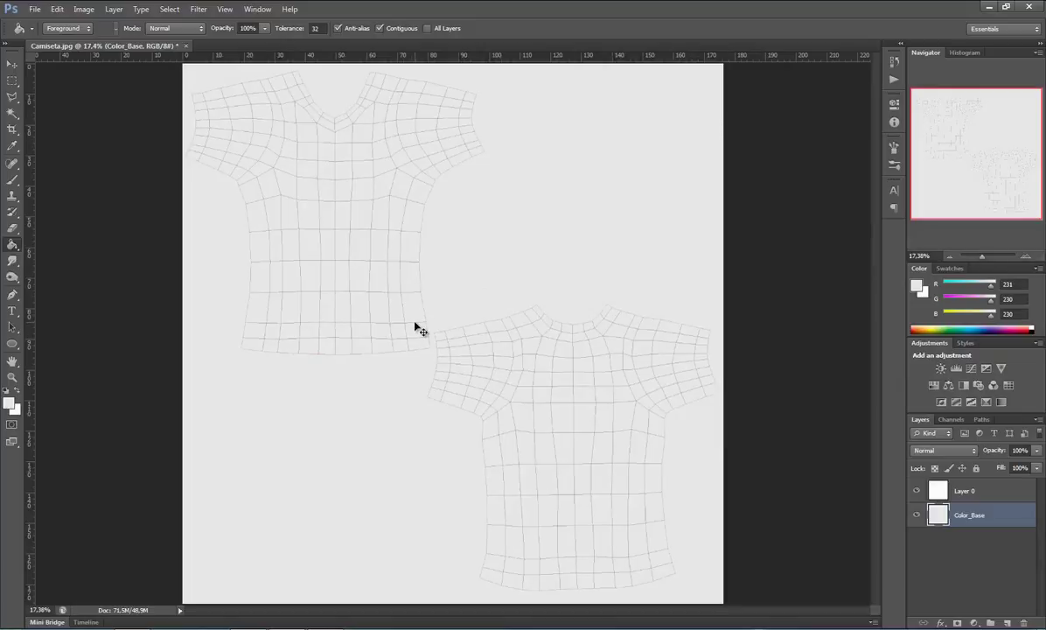
key("ctrl+z")
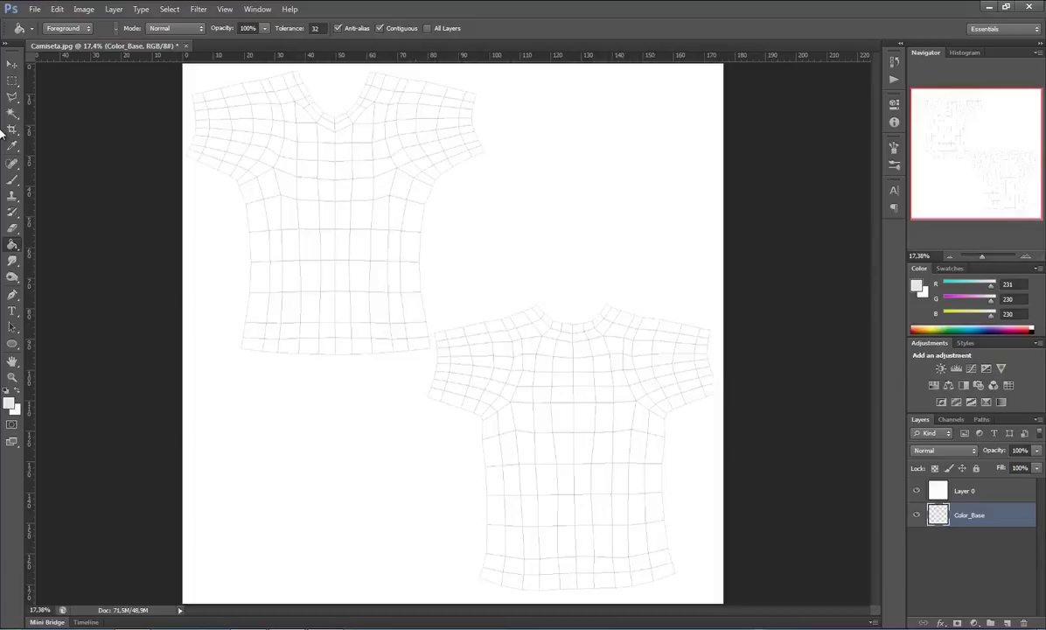
- With the Polygonal Lasso, trace the upper shirt's left edge, sleeve underside and right underarm
left_click(10, 97)
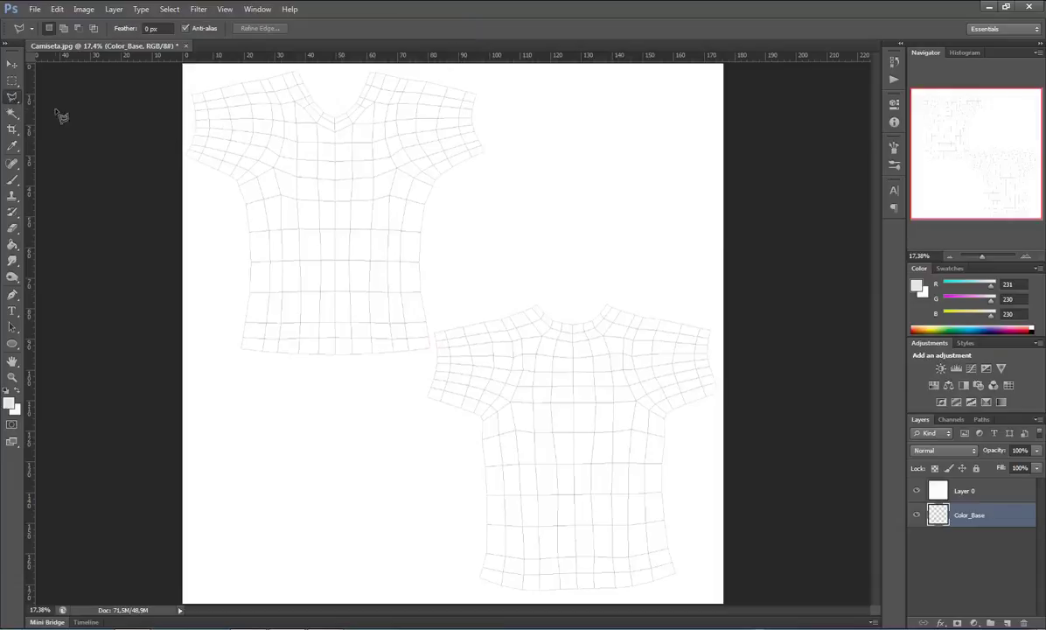
left_click(189, 91)
left_click(191, 125)
left_click(185, 156)
mouse_move(196, 170)
left_mouse_down("alt")
mouse_move(235, 188)
mouse_move(252, 294)
mouse_move(238, 346)
mouse_move(251, 363)
mouse_move(438, 359)
mouse_move(425, 295)
left_mouse_up("alt")
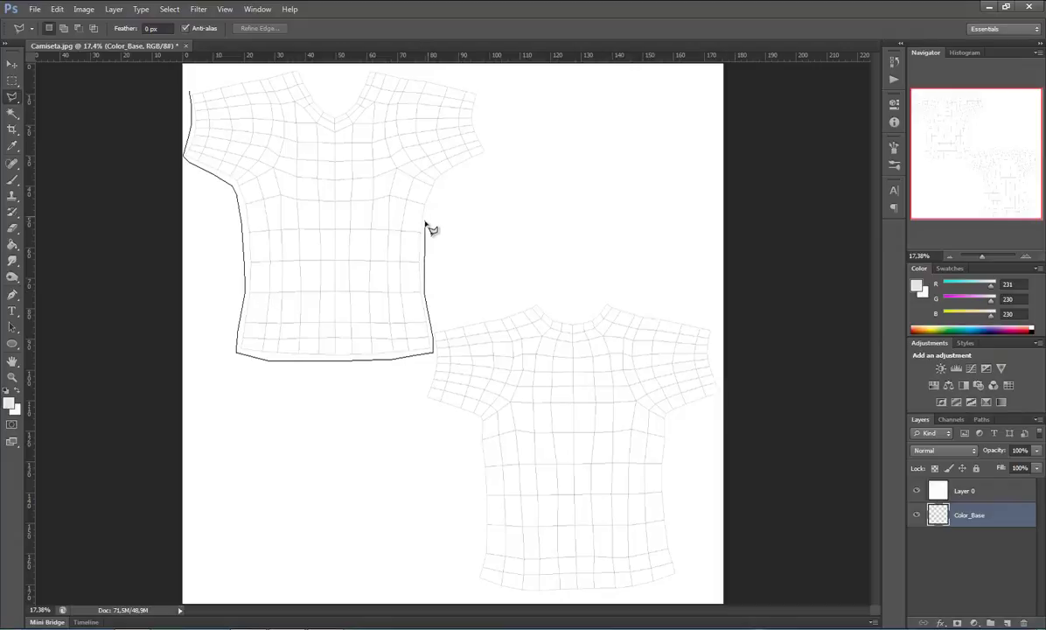
left_click(426, 228)
left_click(436, 190)
left_click(458, 170)
- Continue the outline around the right sleeve, shoulder and V-neck to close the selection
left_click(491, 156)
left_click(479, 130)
left_click(412, 72)
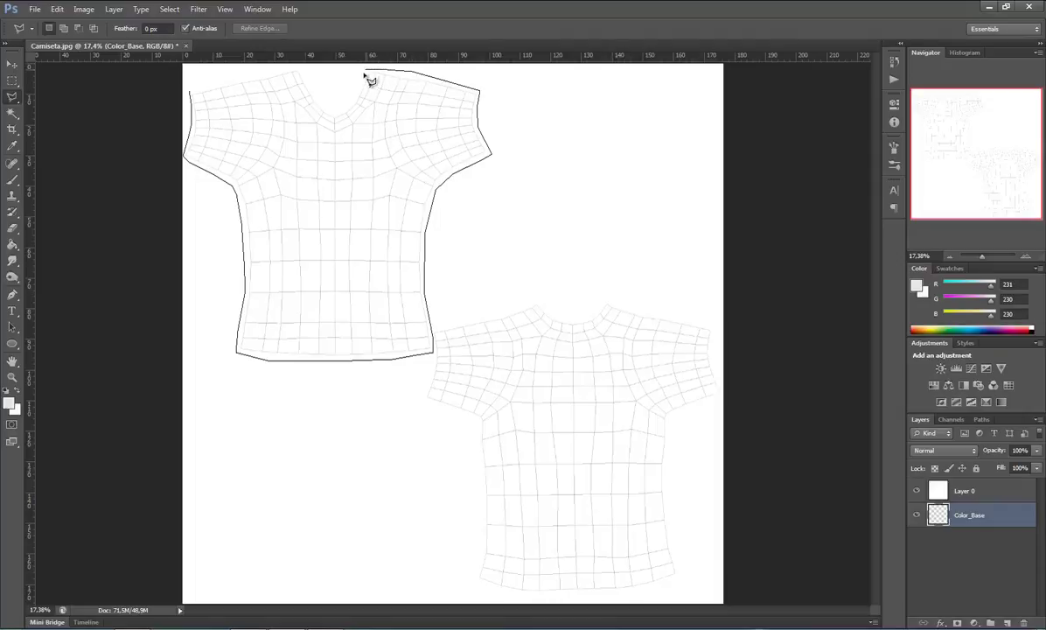
left_click(365, 71)
left_click(356, 95)
left_click(338, 114)
left_click(302, 67)
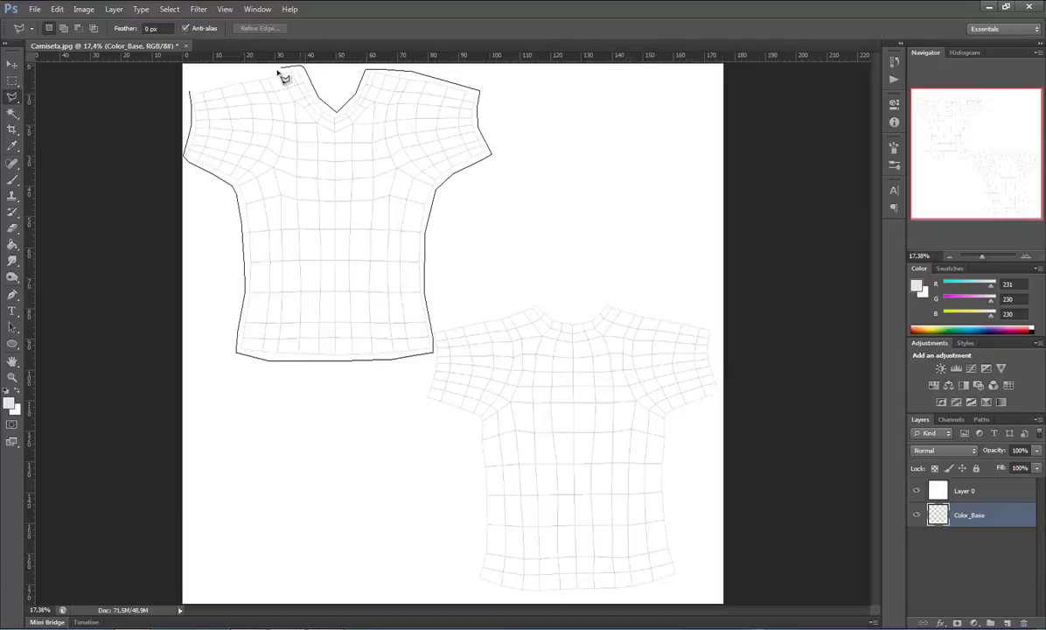
left_click(193, 93)
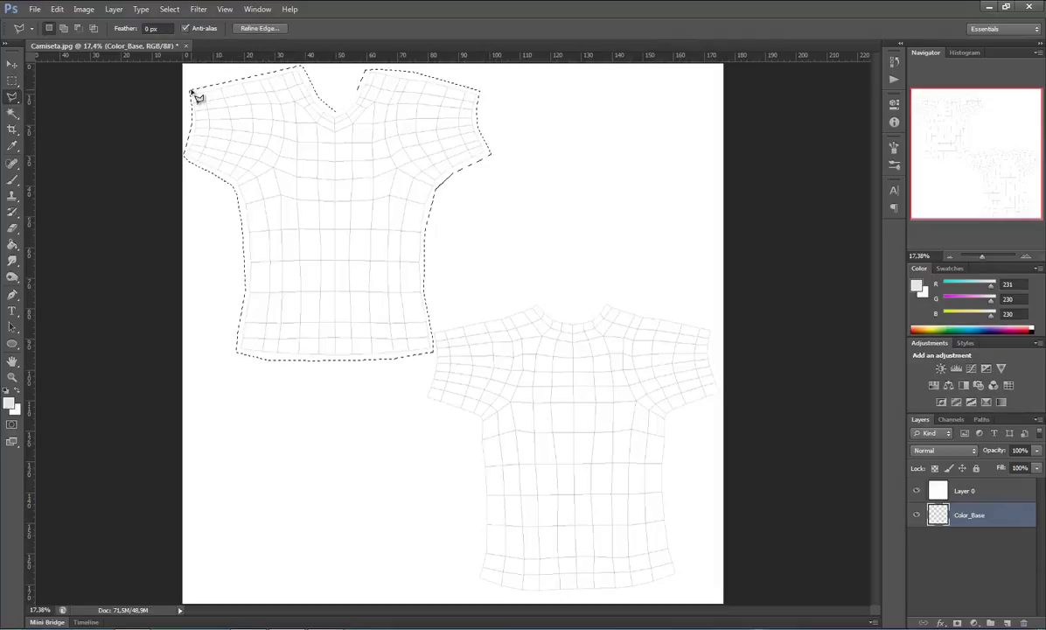
- Fill the selection with light grey on Color_Base with the Paint Bucket, then deselect
key("g")
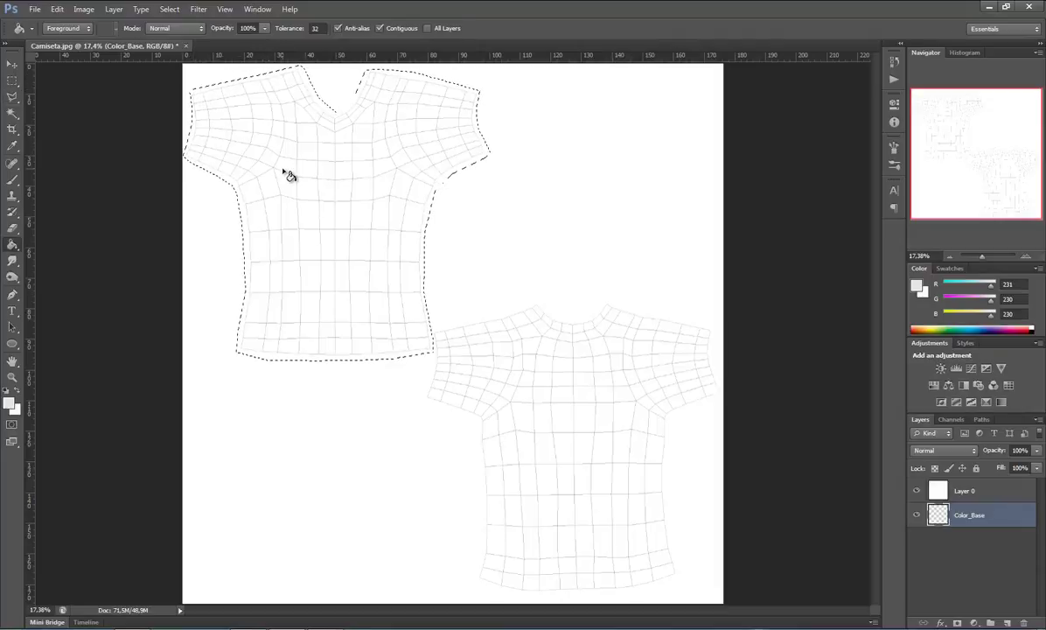
left_click(287, 173)
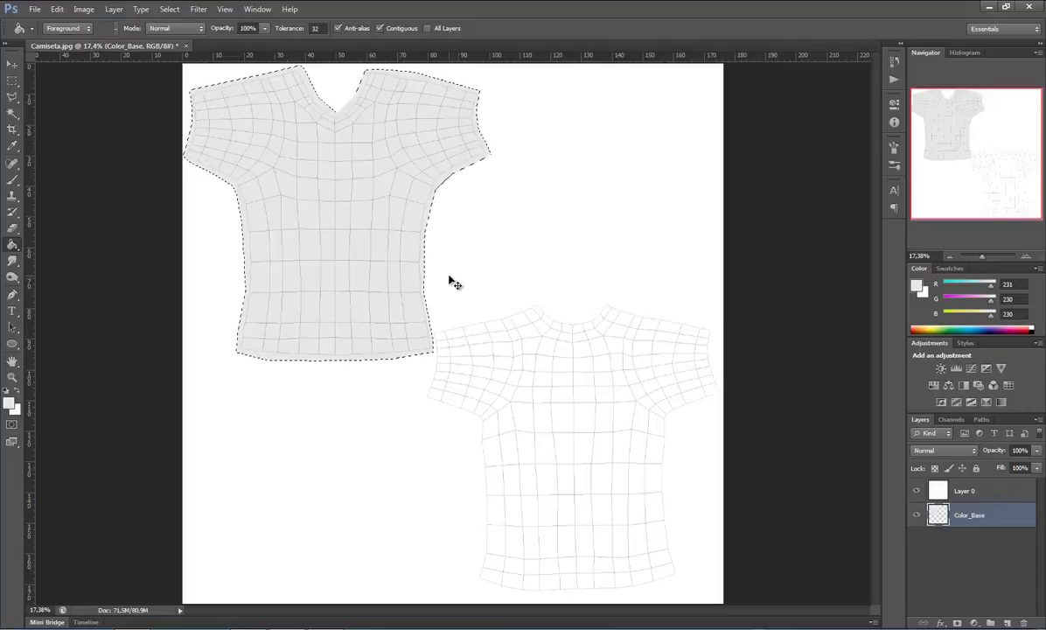
key("ctrl+d")
left_click_drag(986, 258, 986, 258)
left_click_drag(981, 210, 1000, 234)
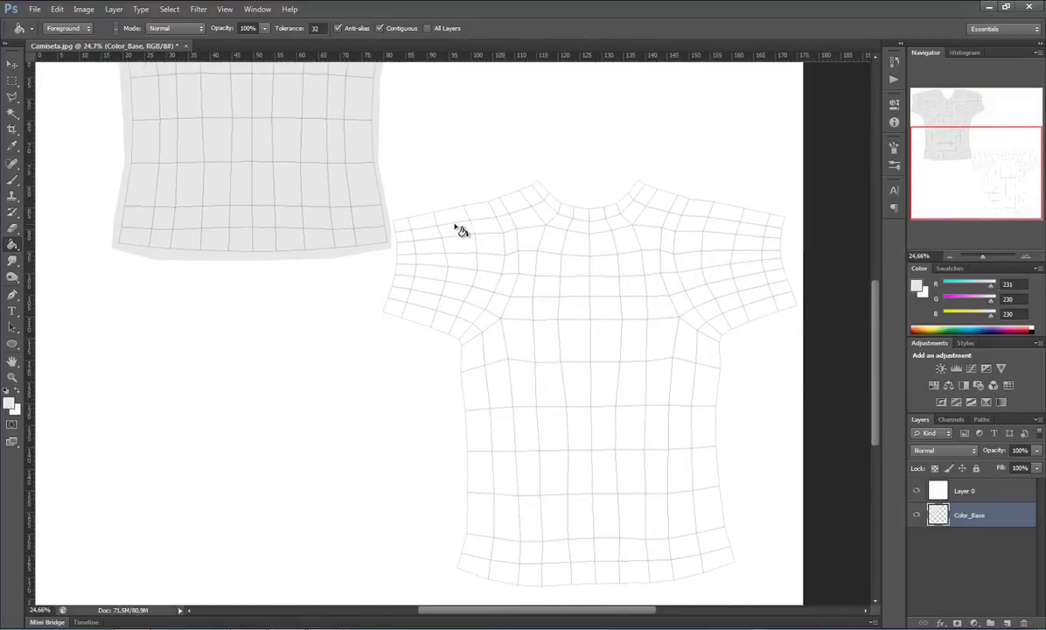
key("l")
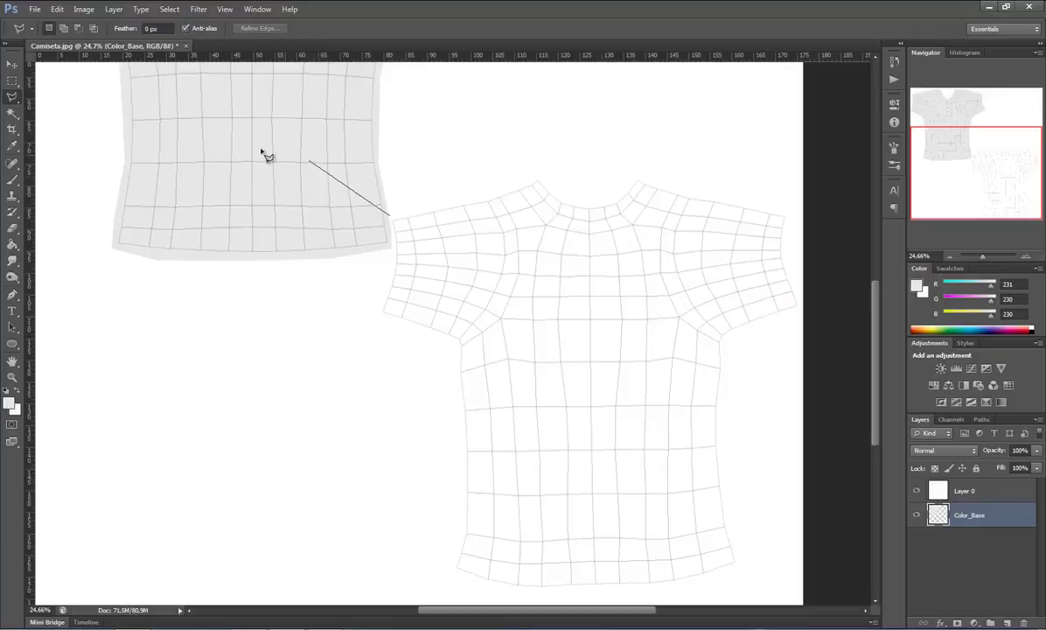
key("Escape")
right_click(9, 103)
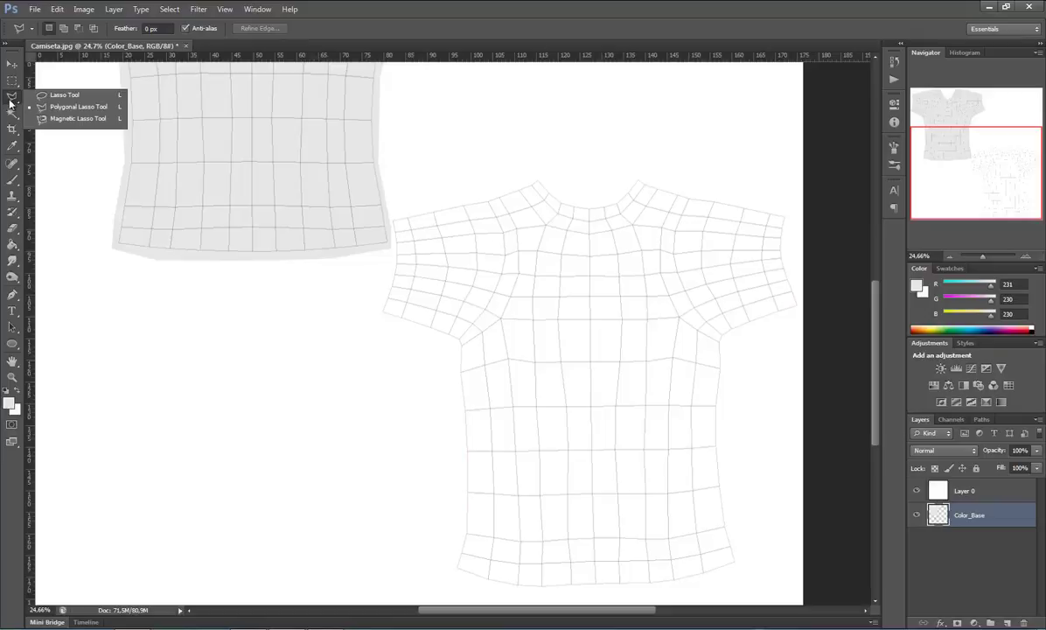
left_click(55, 96)
mouse_move(491, 135)
left_mouse_down()
mouse_move(452, 218)
mouse_move(611, 280)
mouse_move(545, 151)
left_mouse_up()
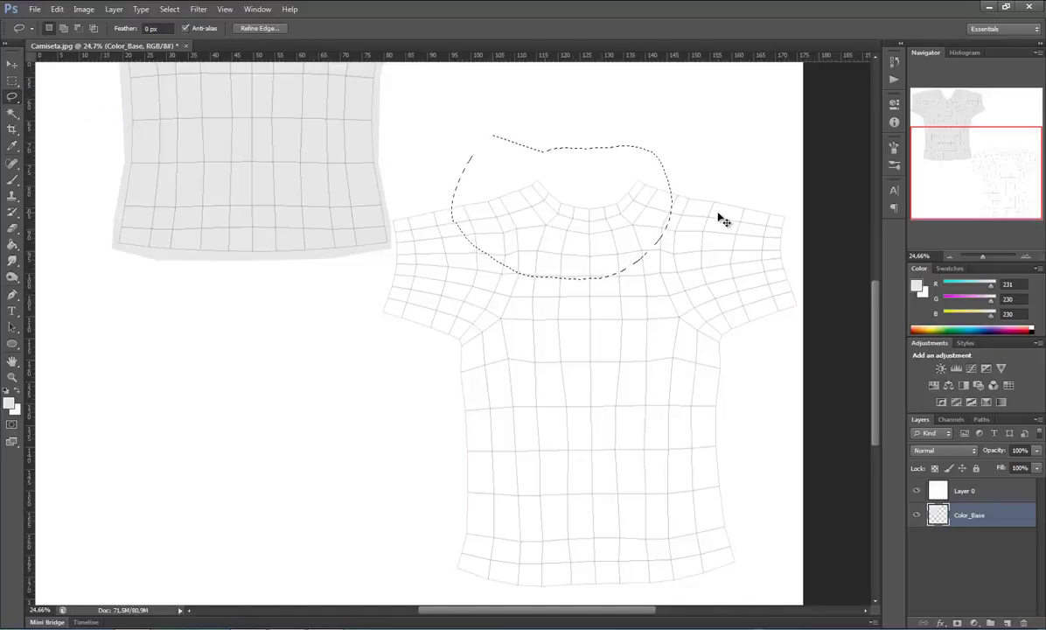
key("ctrl+a")
right_click(16, 101)
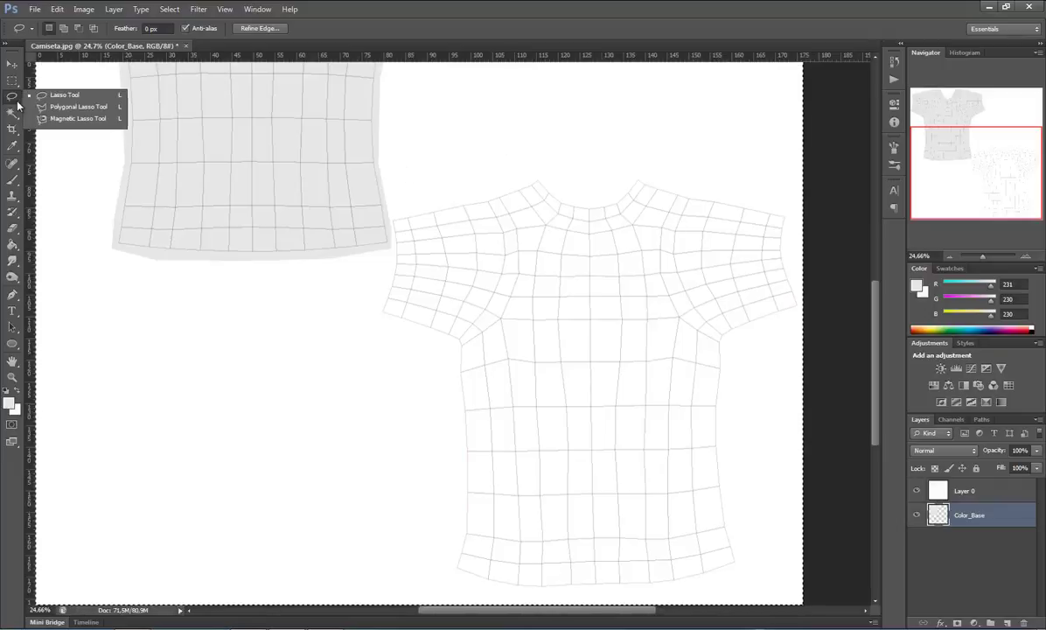
left_click(53, 120)
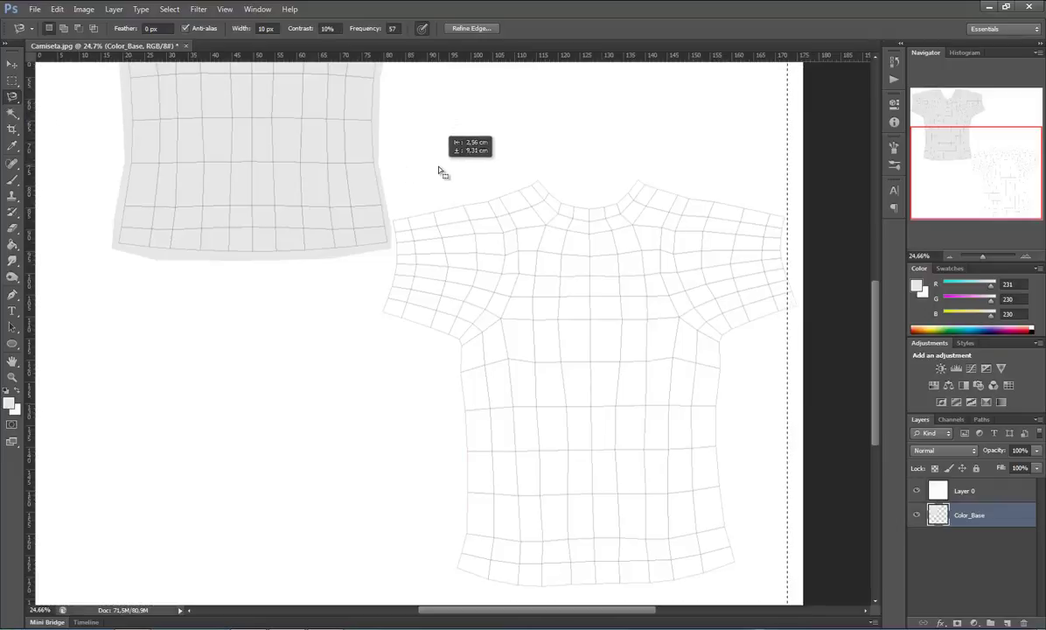
left_click(487, 269)
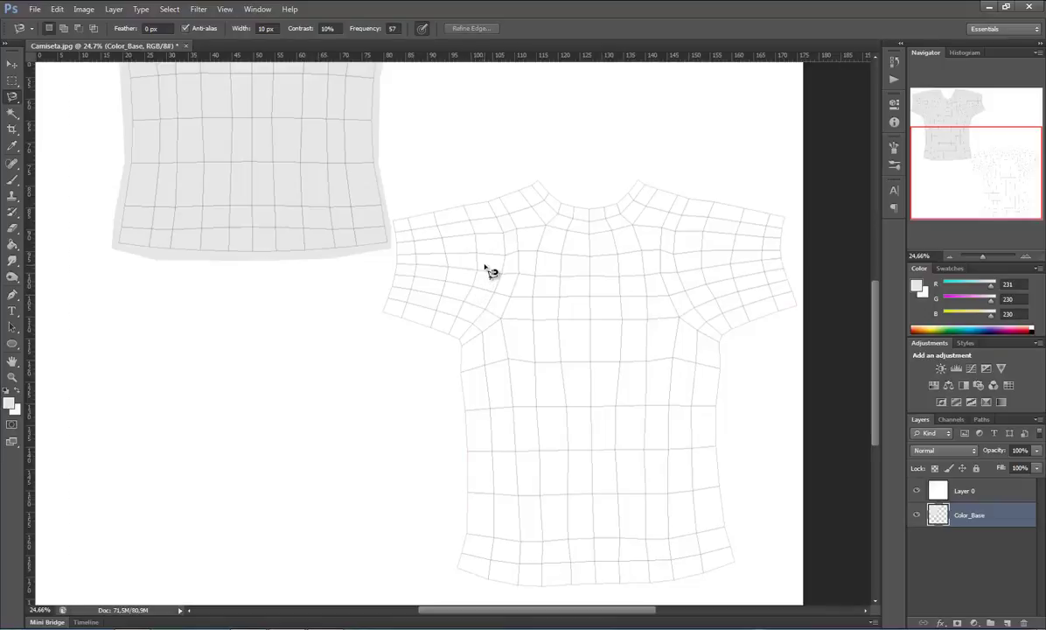
left_click(394, 281)
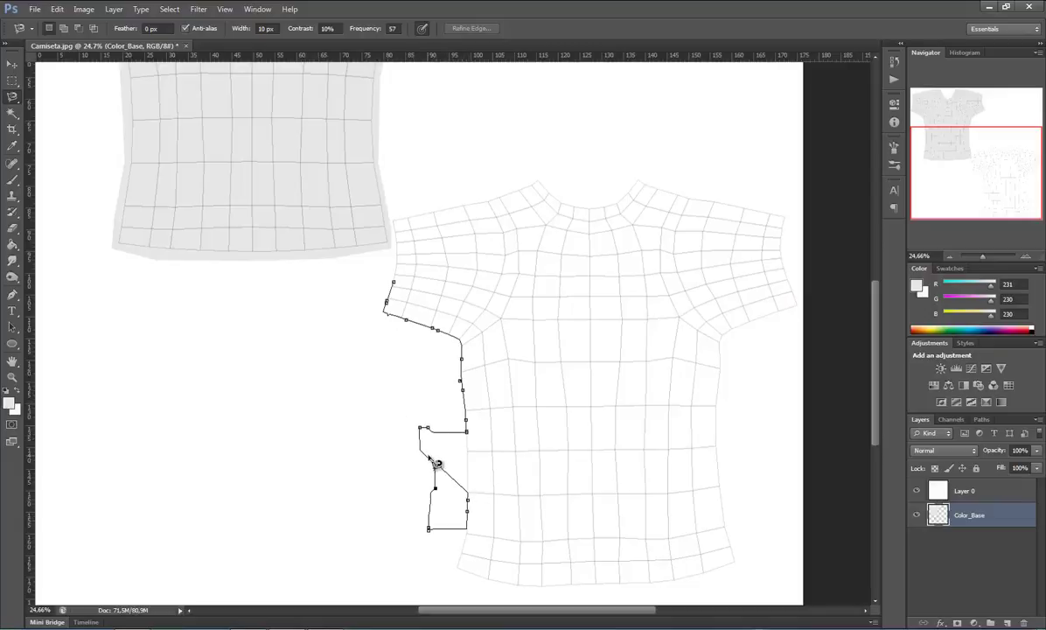
key("Escape")
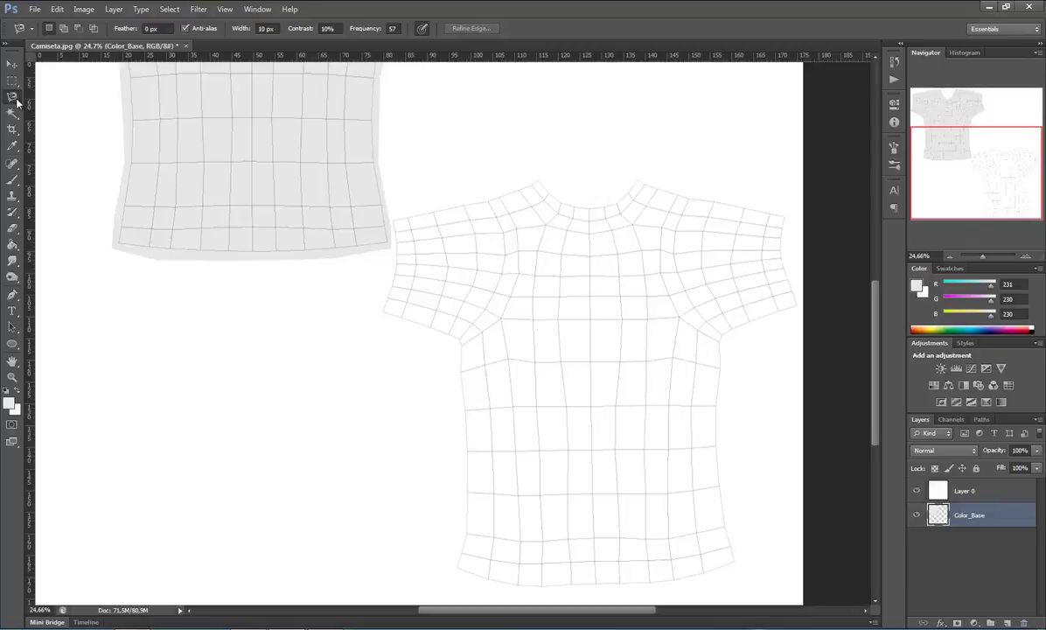
right_click(16, 102)
left_click(39, 101)
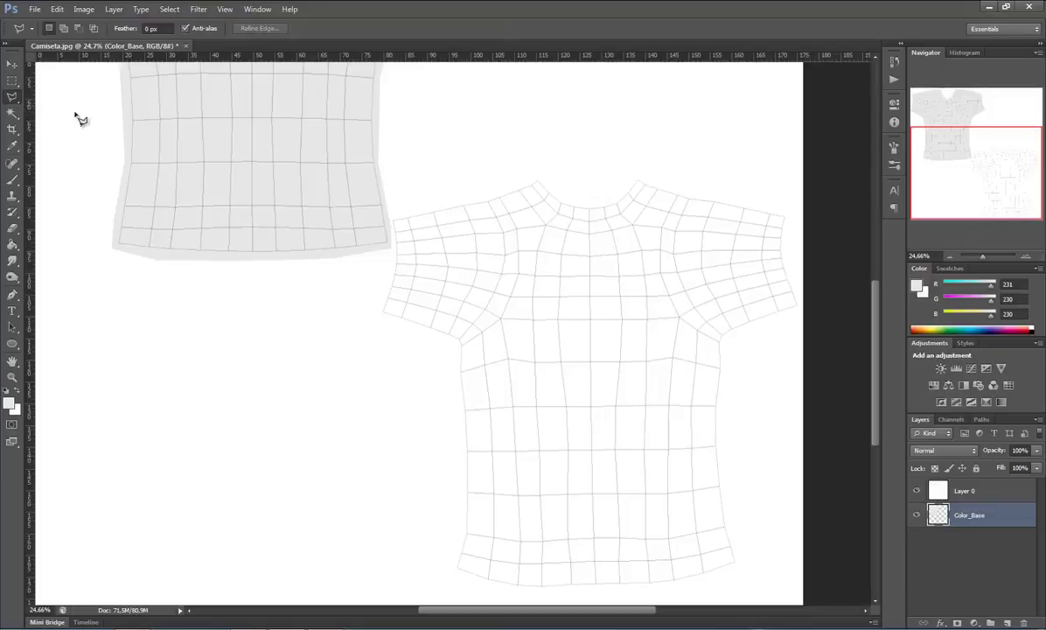
left_click(387, 211)
left_click(392, 254)
left_click(389, 275)
left_click(384, 296)
left_click(442, 337)
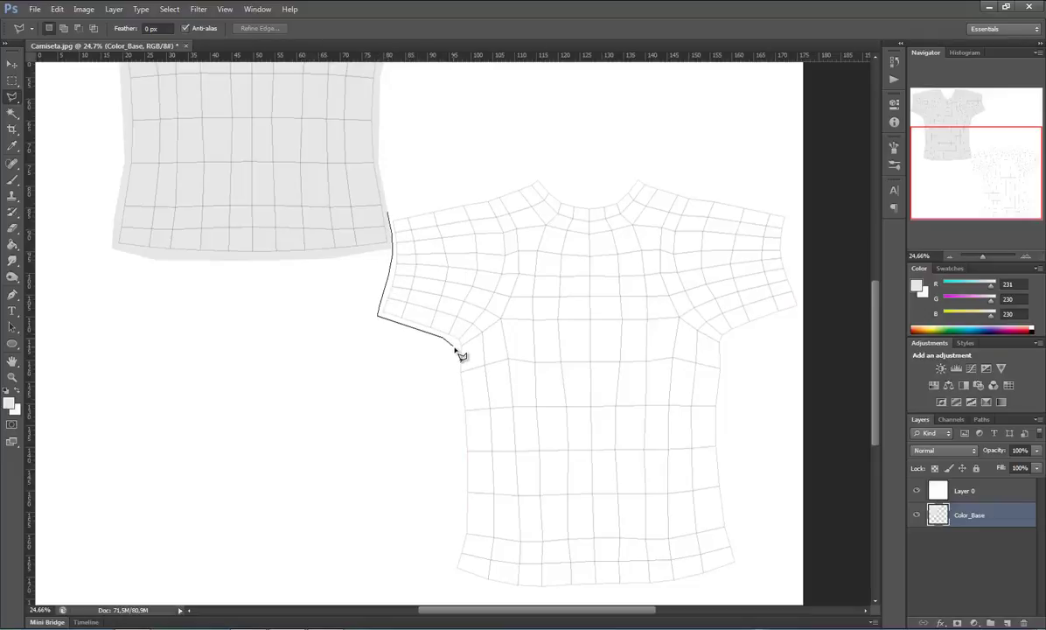
left_click(458, 355)
left_click(464, 497)
double_click(471, 581)
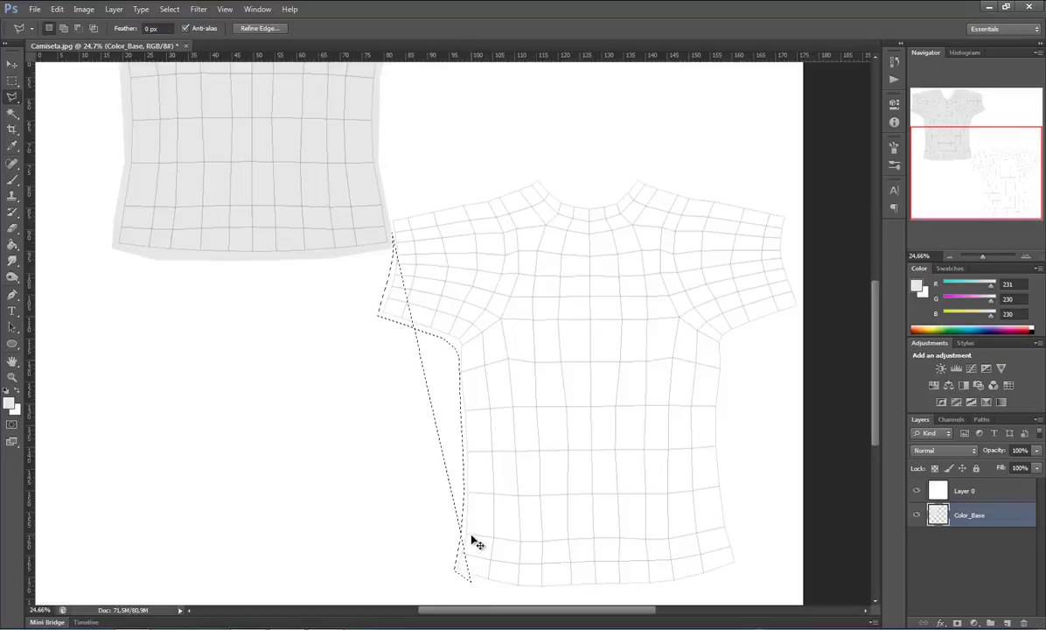
key("ctrl+shift+s")
left_click(698, 314)
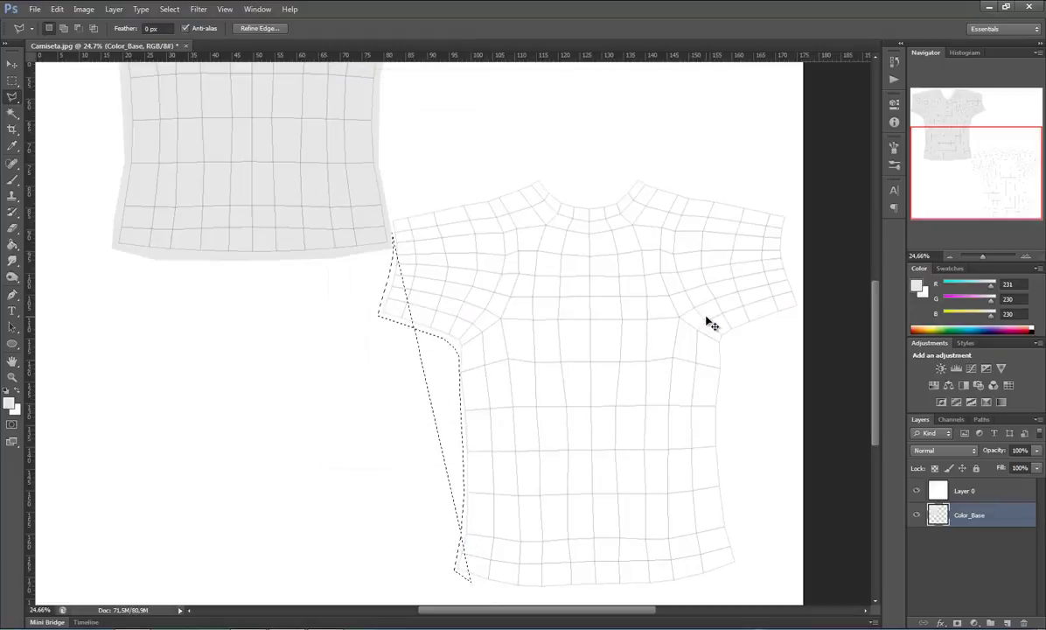
key("ctrl+d")
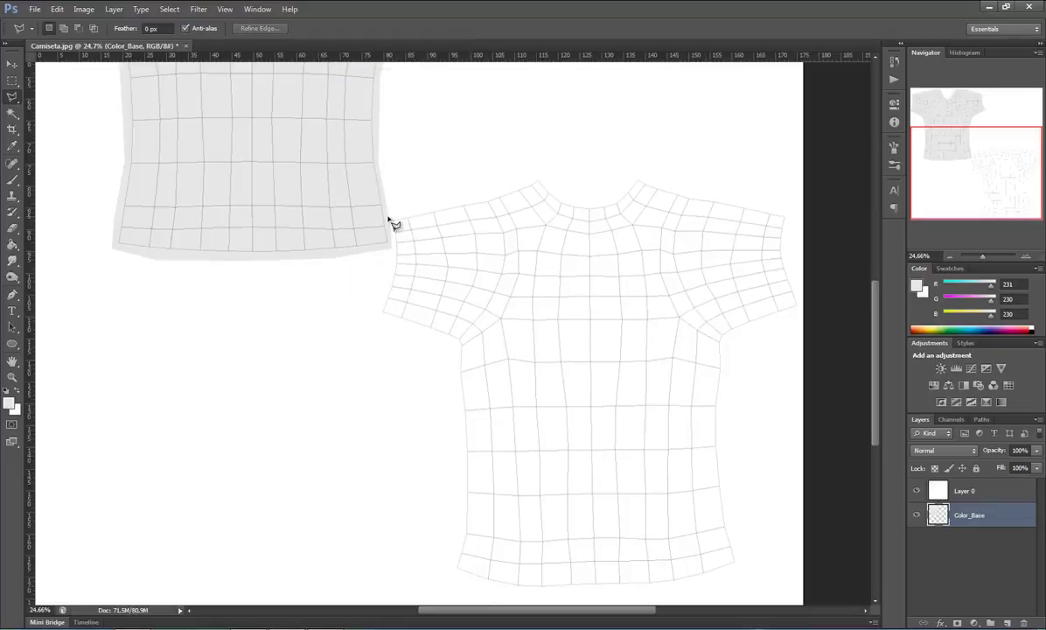
- Trace a closed Lasso selection around the entire back shirt piece, sleeves included
left_click(388, 213)
left_click(393, 260)
left_click_drag(392, 279, 383, 310)
mouse_move(403, 325)
left_mouse_down()
mouse_move(445, 338)
mouse_move(463, 384)
mouse_move(472, 495)
mouse_move(455, 569)
mouse_move(527, 597)
mouse_move(619, 594)
mouse_move(705, 586)
mouse_move(745, 567)
mouse_move(725, 342)
mouse_move(790, 314)
left_mouse_up()
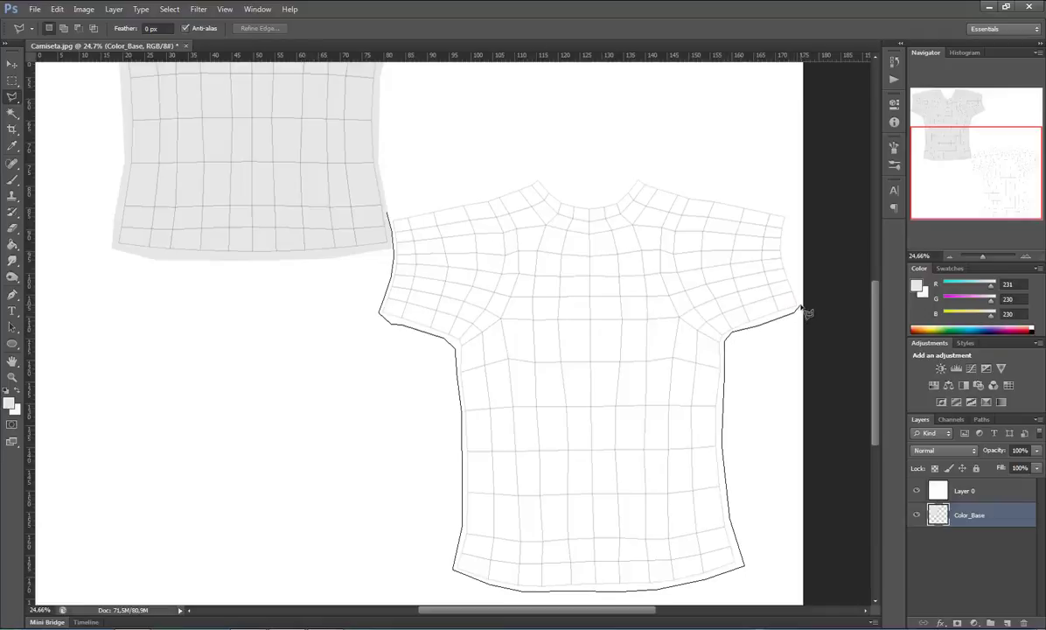
mouse_move(792, 275)
left_mouse_down()
mouse_move(782, 251)
mouse_move(791, 206)
mouse_move(657, 177)
mouse_move(589, 201)
mouse_move(523, 175)
mouse_move(393, 206)
mouse_move(390, 219)
left_mouse_up()
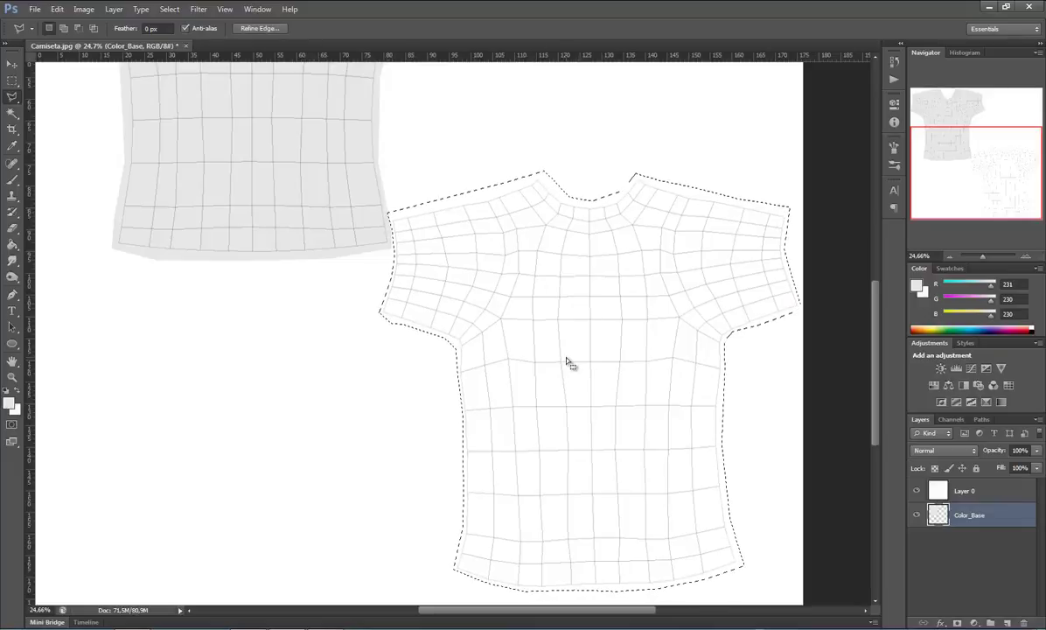
- Fill the back shirt selection with the light grey using the Paint Bucket, then zoom out
key("g")
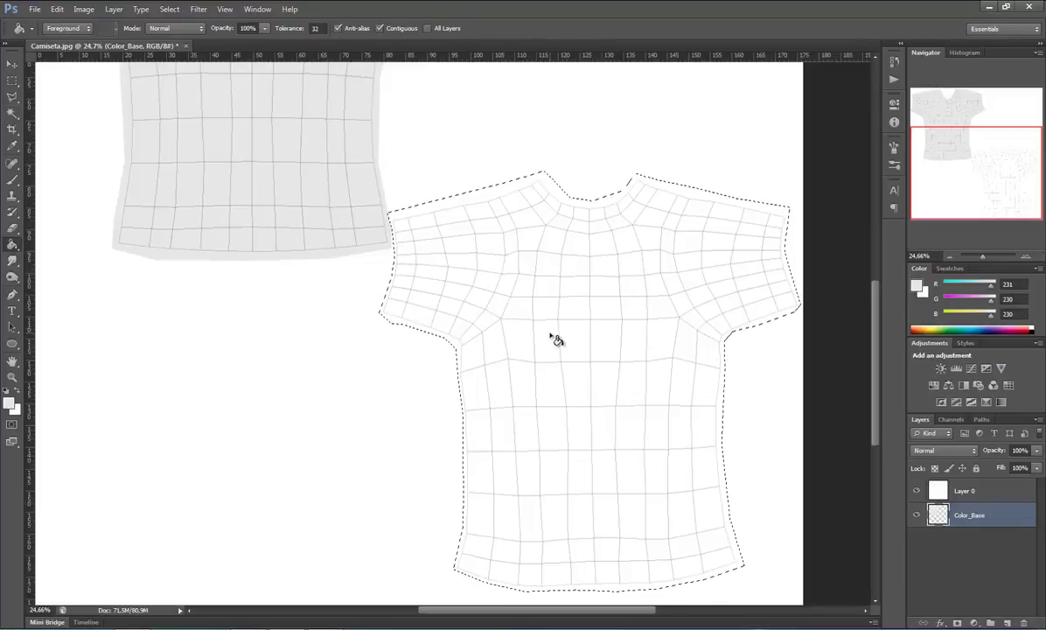
left_click(551, 338)
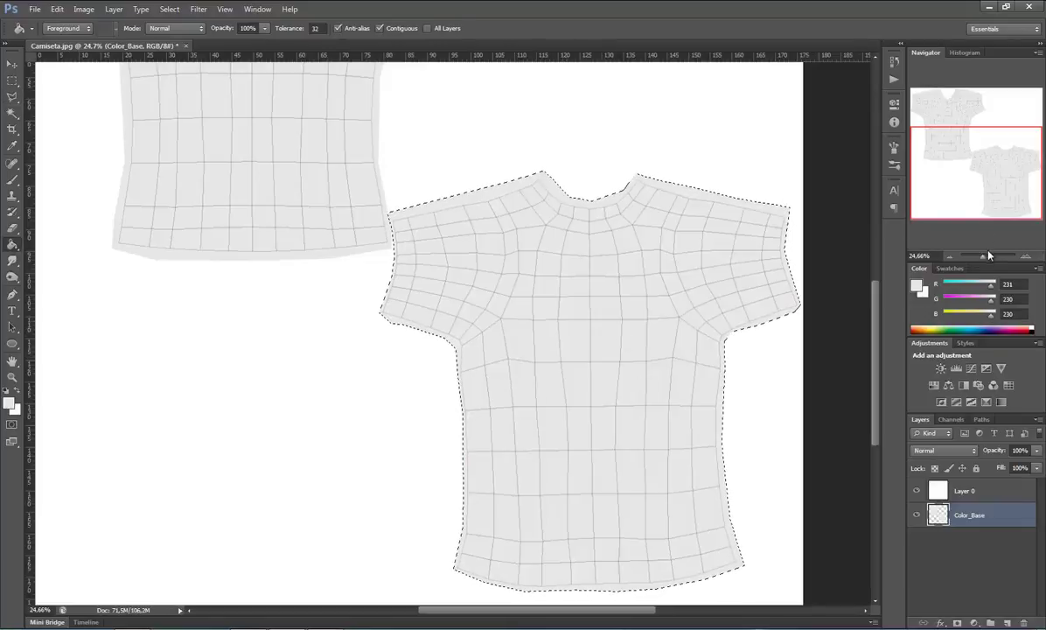
left_click_drag(986, 257, 986, 257)
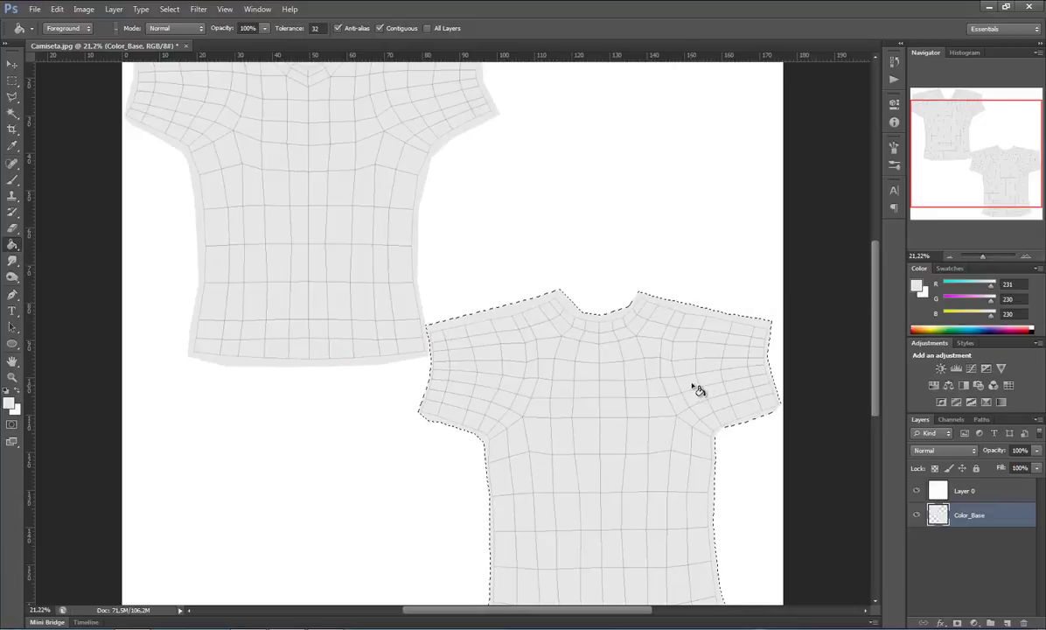
left_click_drag(993, 182, 976, 214)
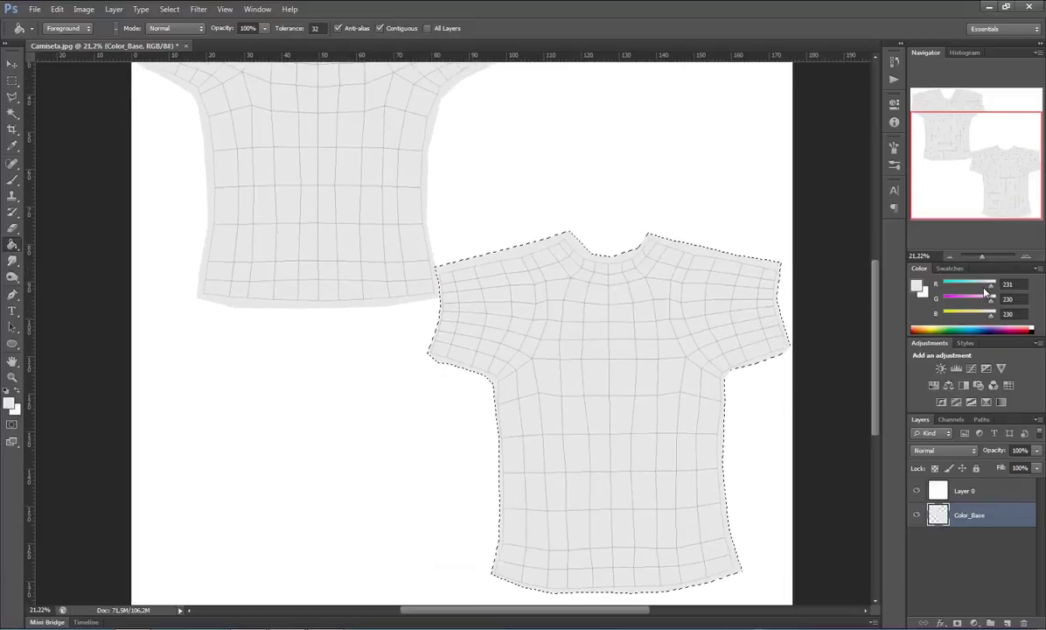
mouse_move(982, 257)
left_mouse_down()
mouse_move(963, 258)
mouse_move(981, 259)
left_mouse_up()
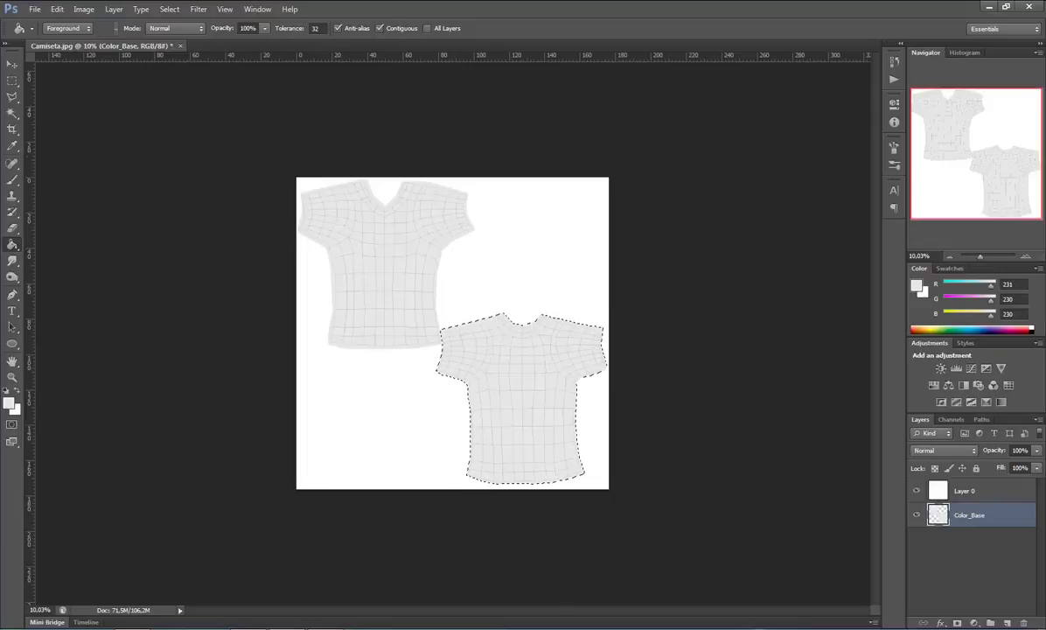
- Save the document as Camiseta.psd in the Personagem_Texture folder, keeping Maximize Compatibility
left_click(33, 8)
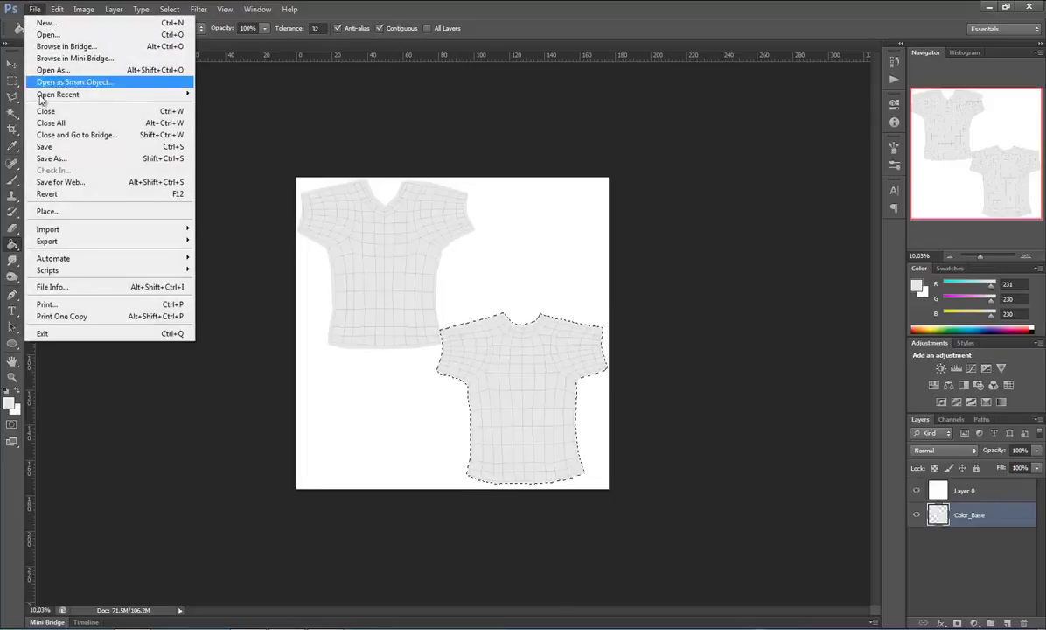
left_click(52, 150)
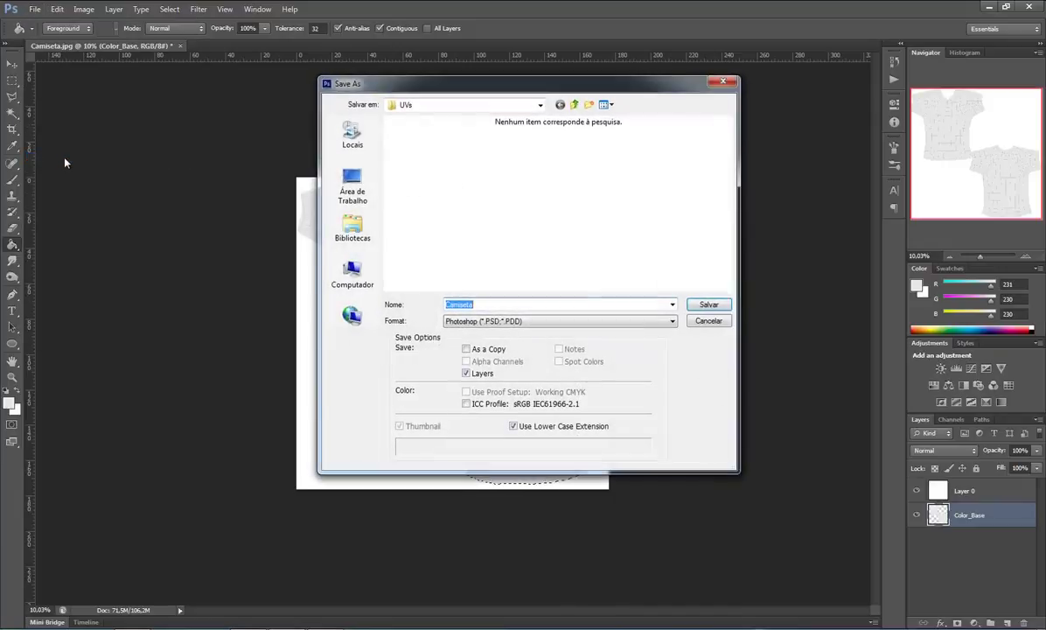
left_click(573, 105)
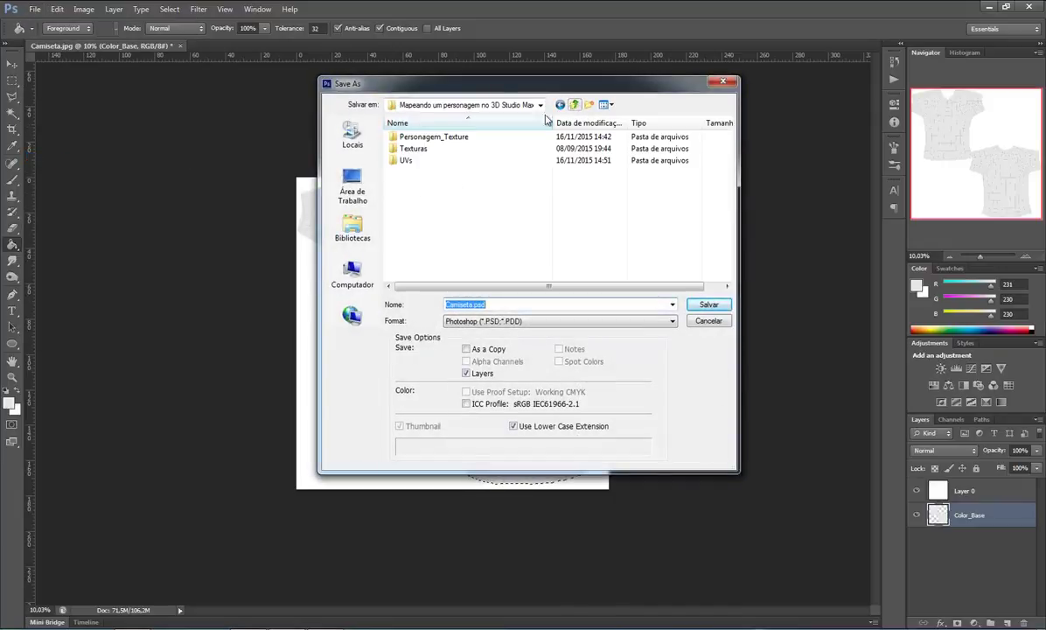
left_click(441, 142)
double_click(438, 143)
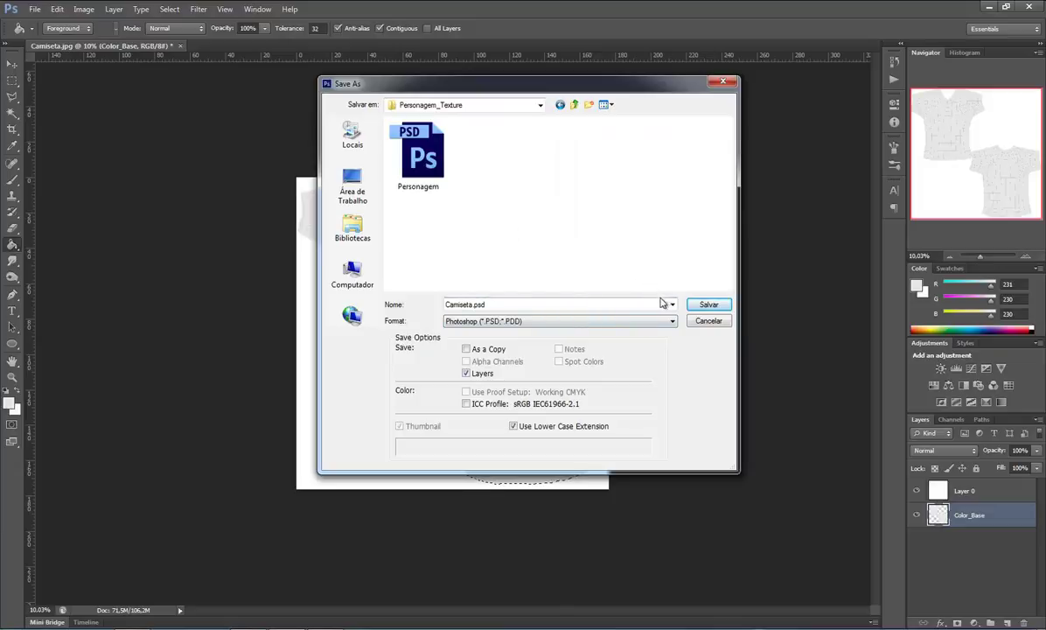
left_click(710, 305)
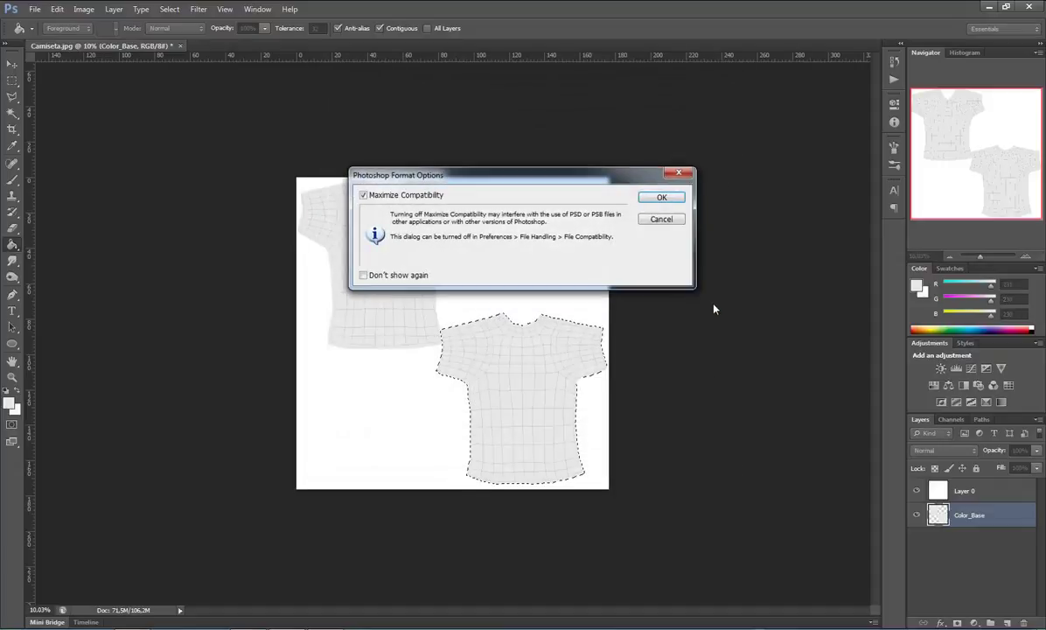
left_click(663, 198)
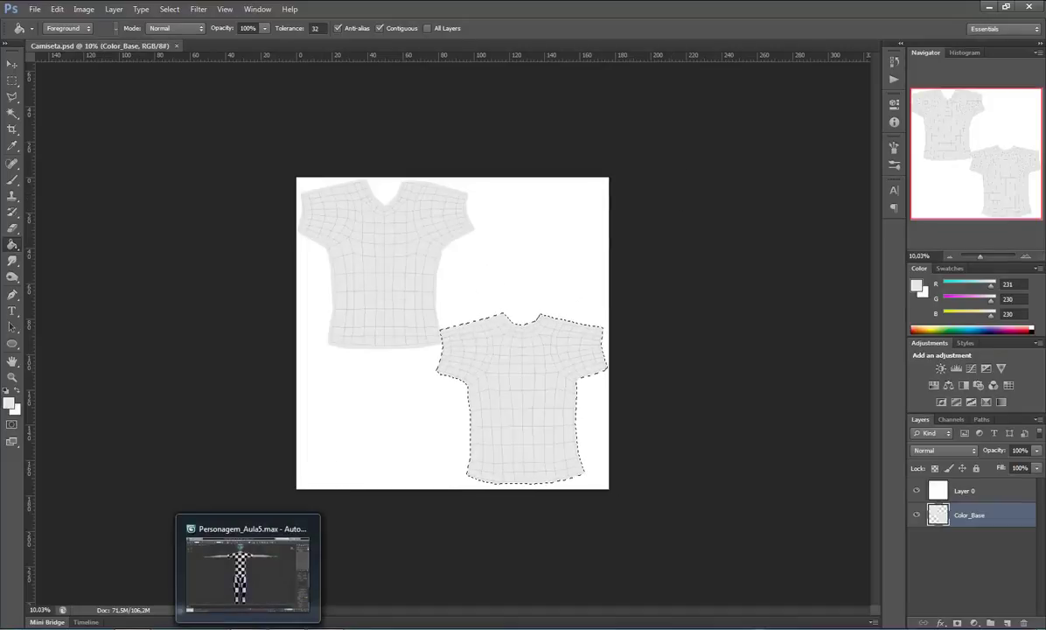
- In 3ds Max, turn off Edged Faces and frame the character's upper body
left_click(247, 569)
left_click(586, 381)
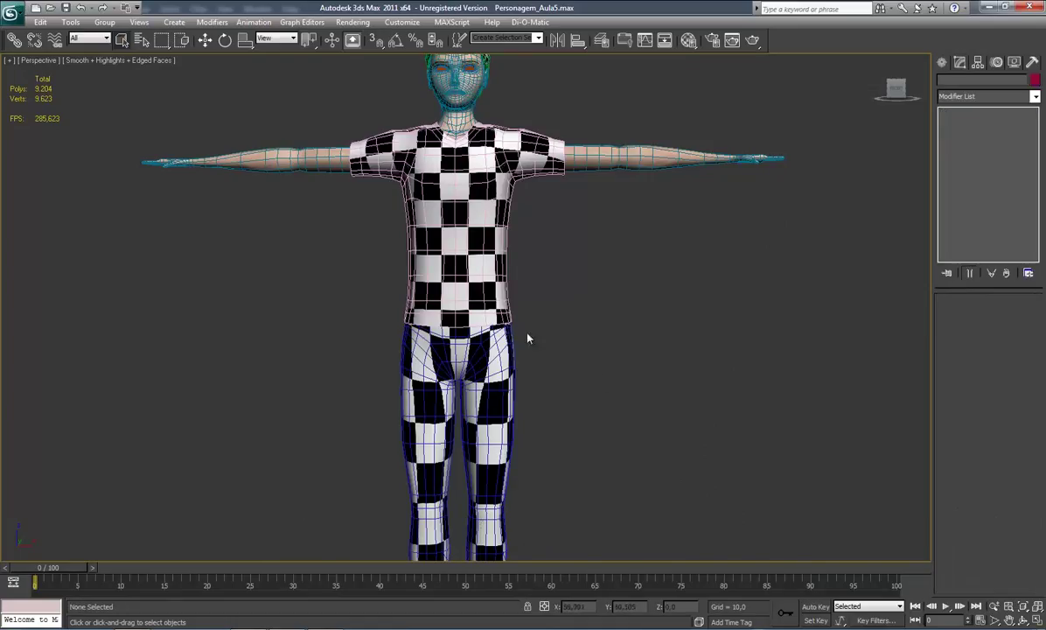
middle_click_drag(525, 302, 496, 423)
key("F4")
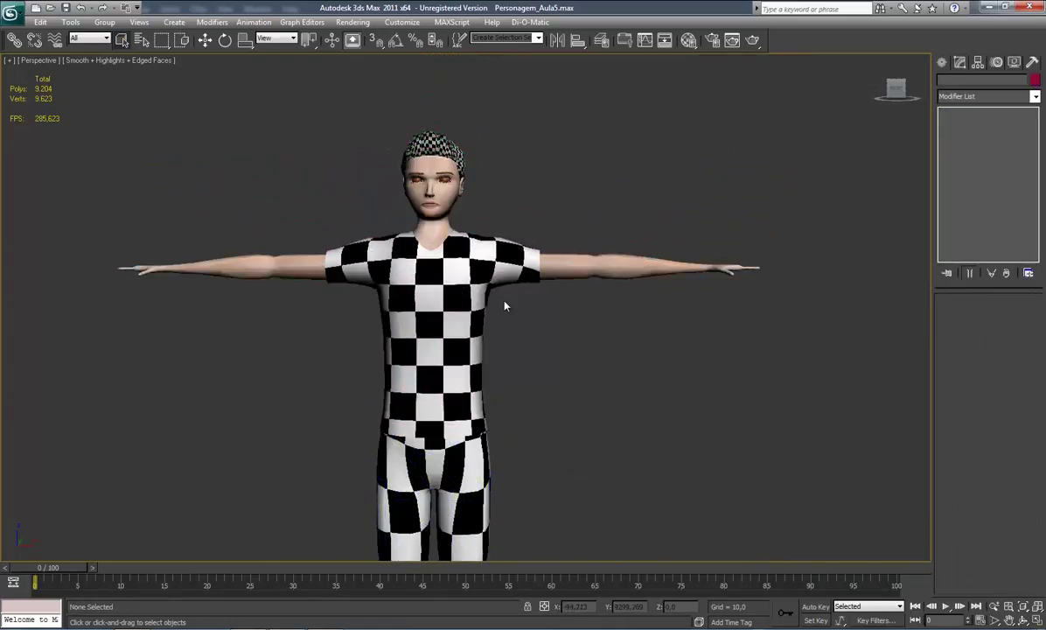
mouse_move(504, 303)
middle_mouse_down()
mouse_move(505, 338)
mouse_move(571, 362)
mouse_move(551, 347)
mouse_move(543, 357)
middle_mouse_up()
scroll(504, 333, "up", 3)
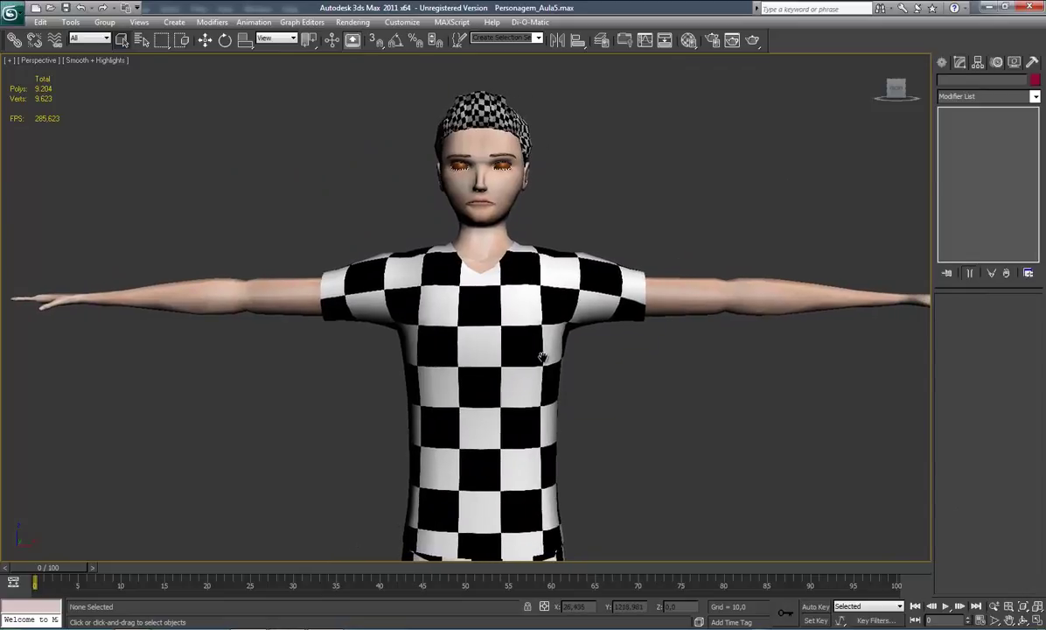
- Drag the third slot's plain grey 03 - Default material onto the shirt
left_click(688, 40)
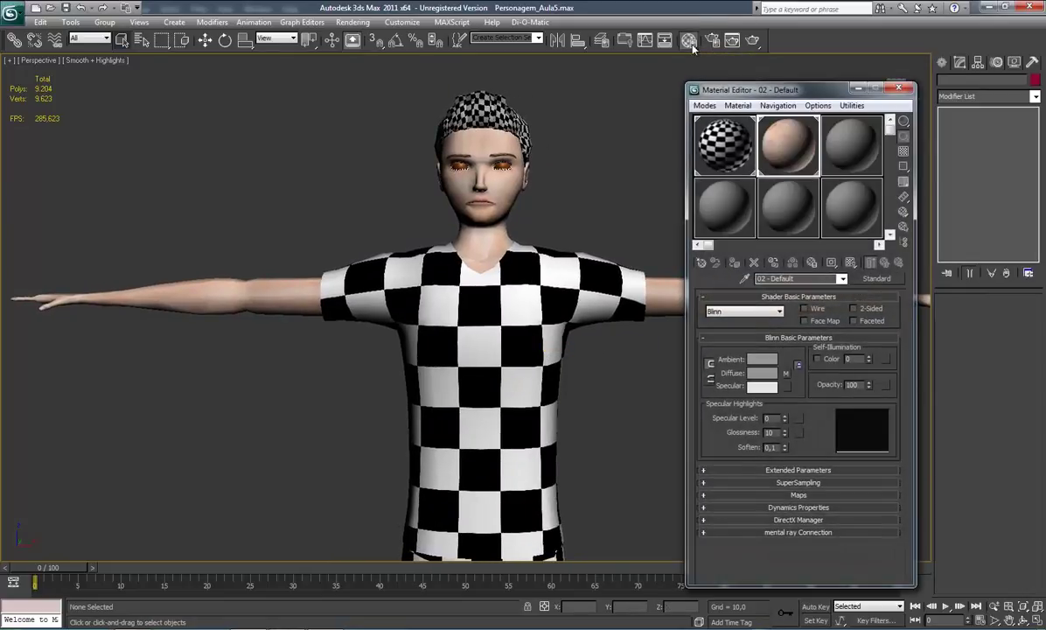
left_click(841, 144)
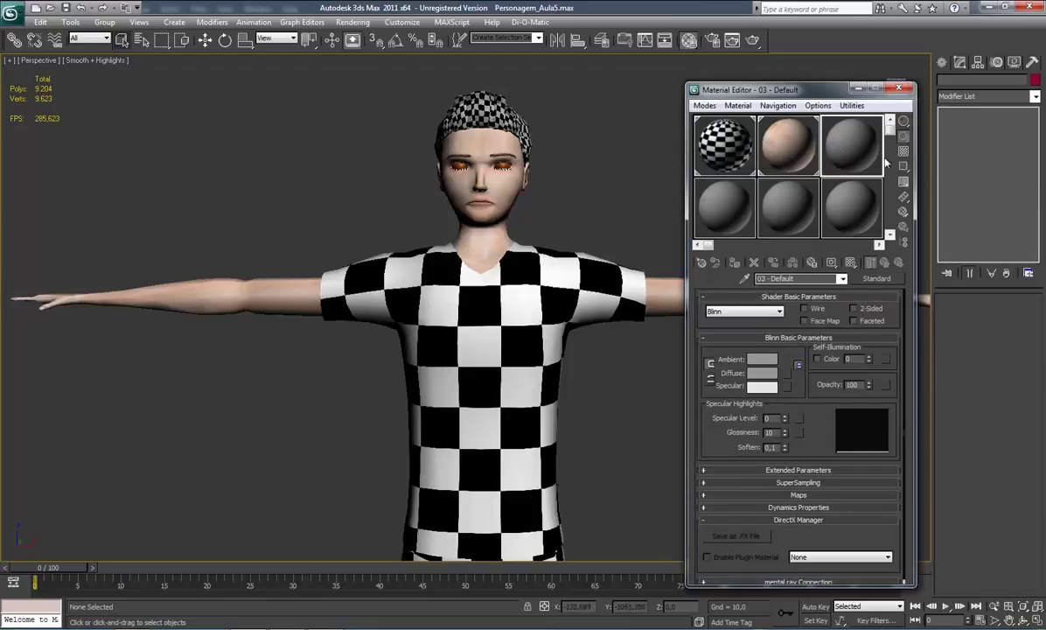
left_click_drag(855, 152, 513, 325)
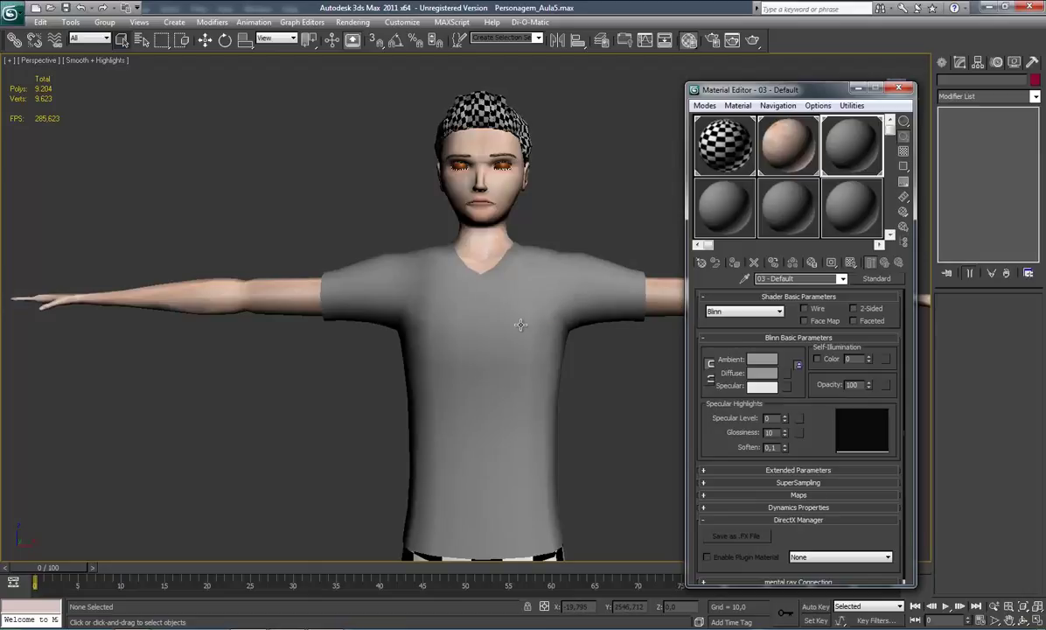
key("m")
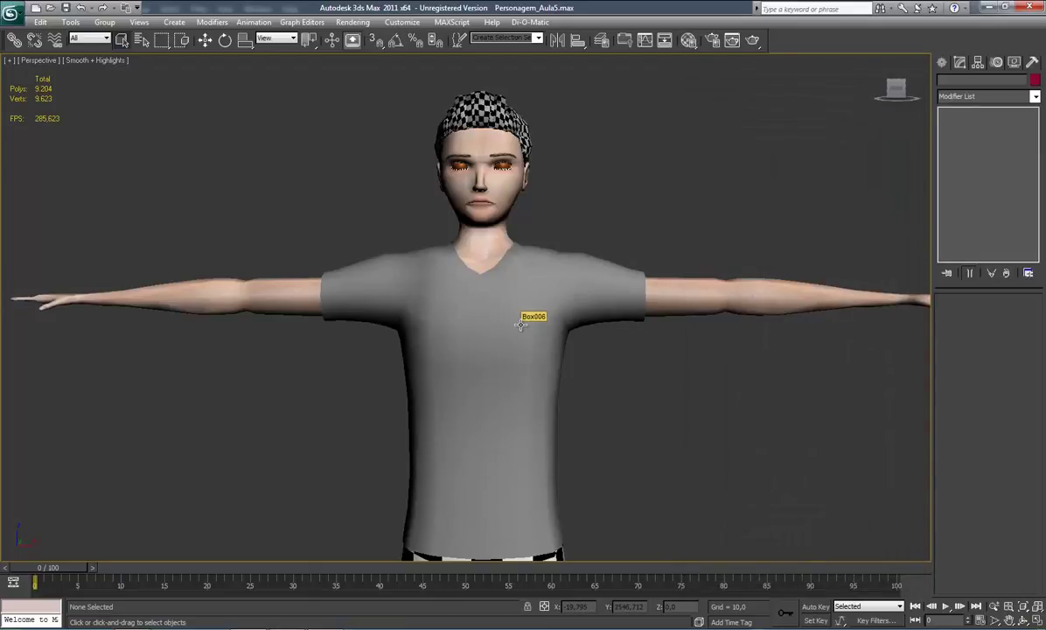
key("m")
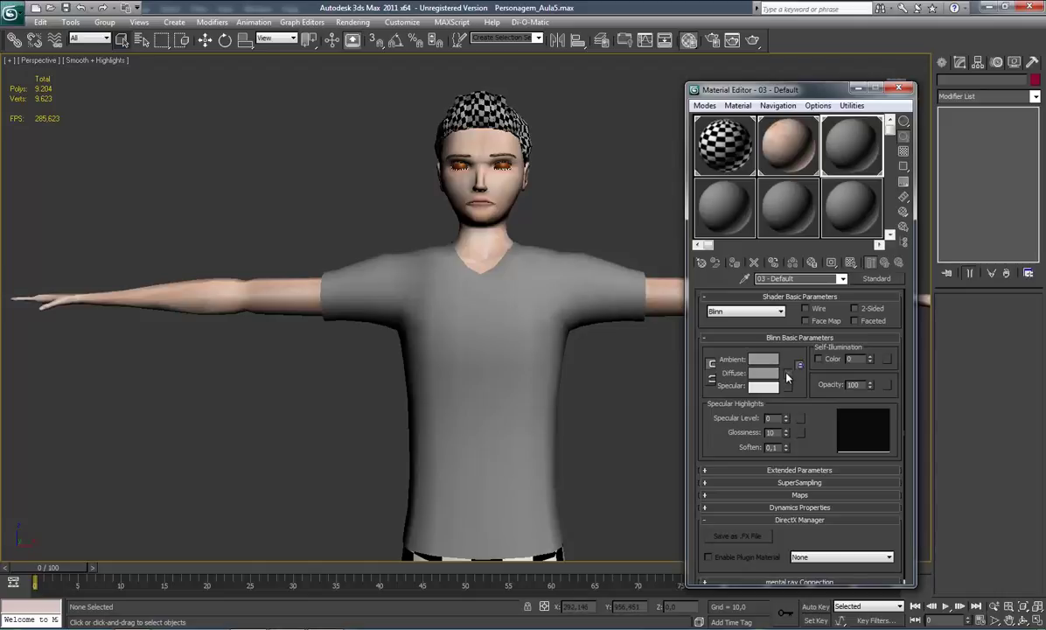
- Choose Bitmap as the map for the shirt material's diffuse colour
left_click(788, 372)
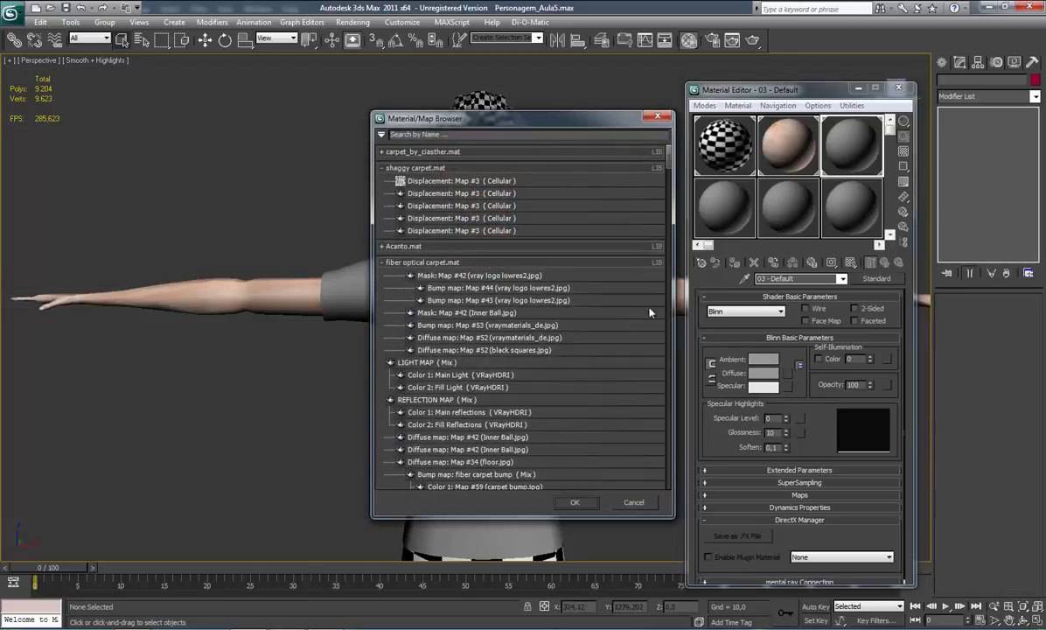
left_click_drag(671, 168, 675, 429)
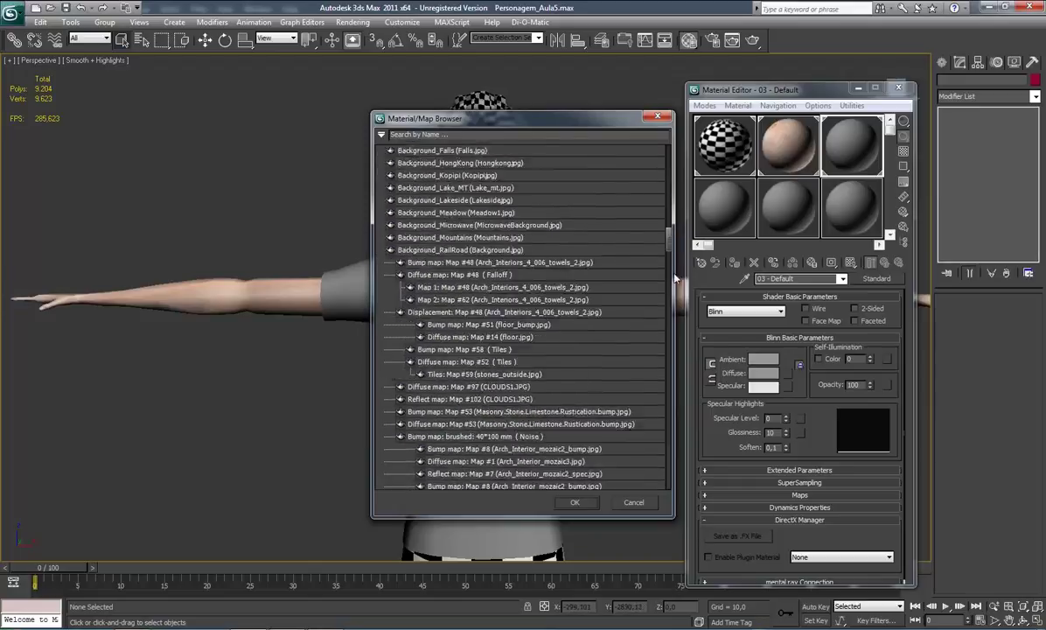
scroll(676, 429, "up", 2)
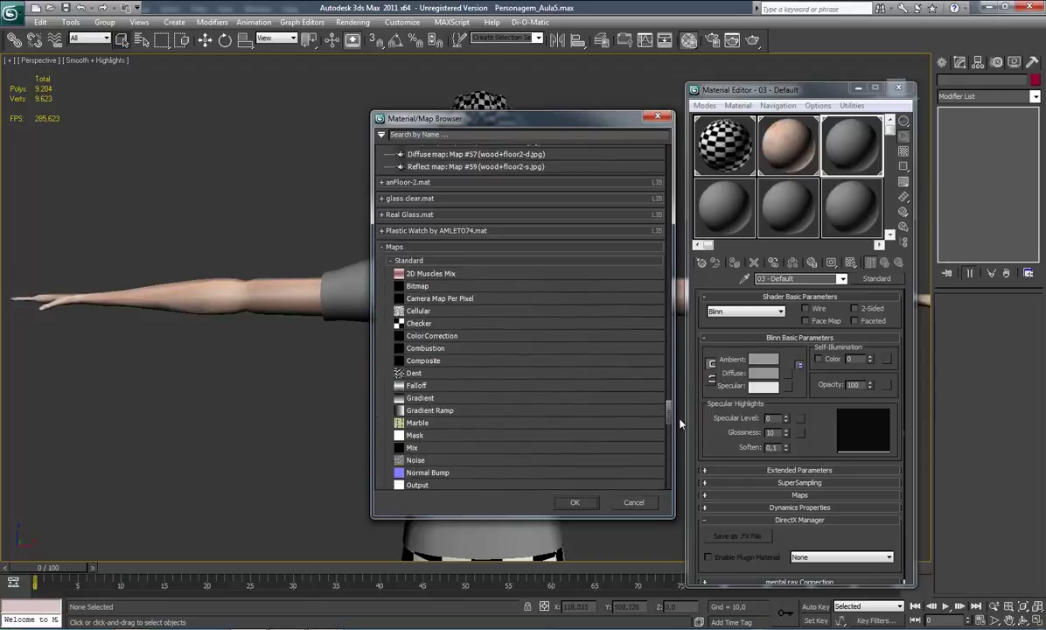
double_click(434, 288)
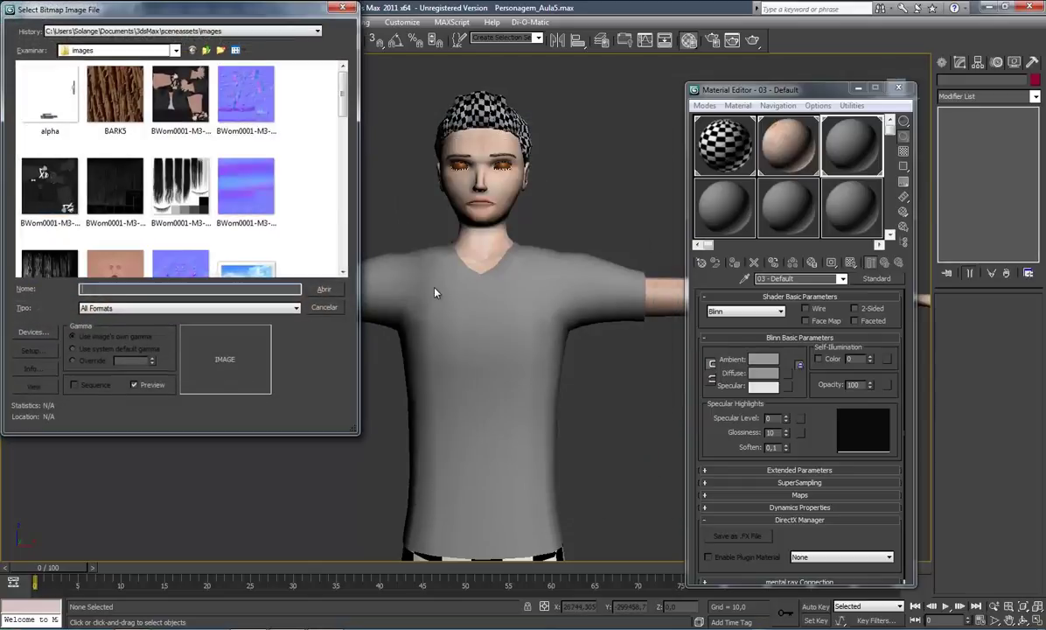
- Load Camiseta.psd from Personagem_Texture with layers collapsed and show it in the viewport
left_click(219, 33)
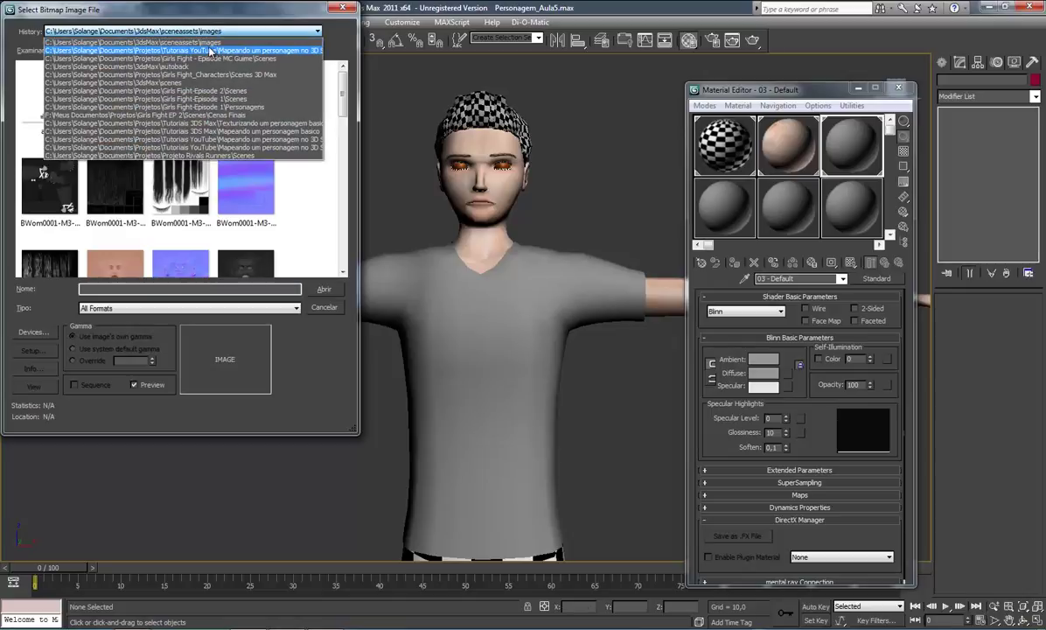
left_click(205, 50)
left_click(203, 51)
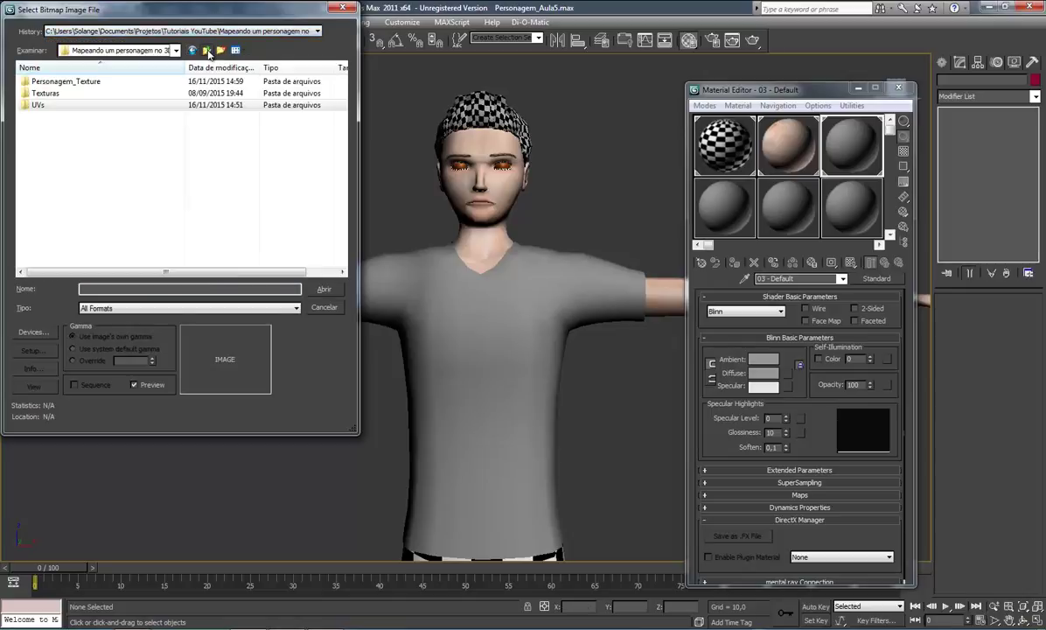
double_click(70, 77)
left_click(54, 101)
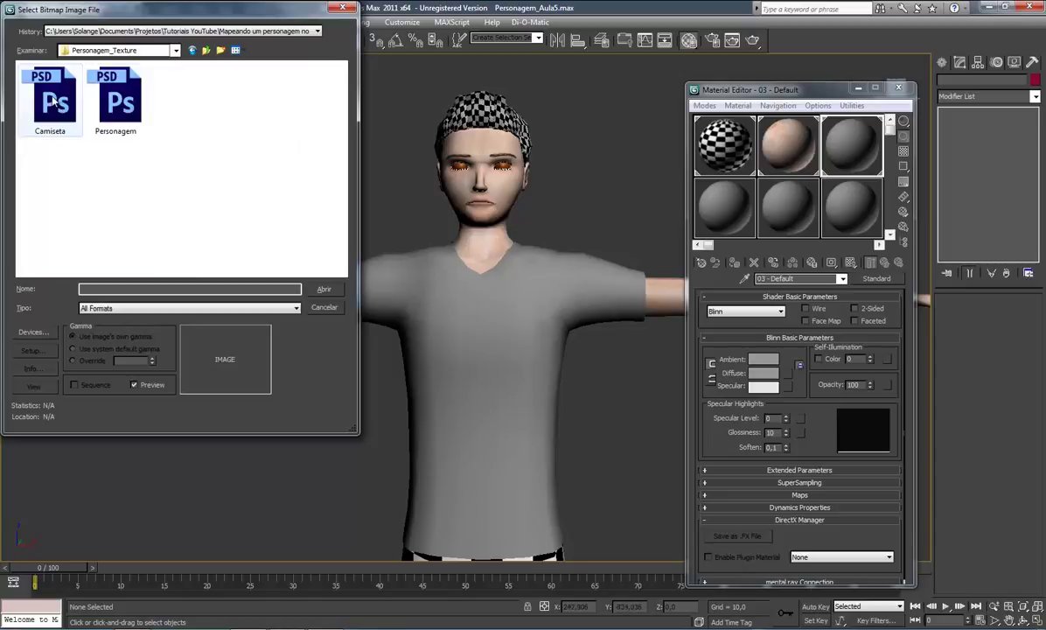
double_click(53, 103)
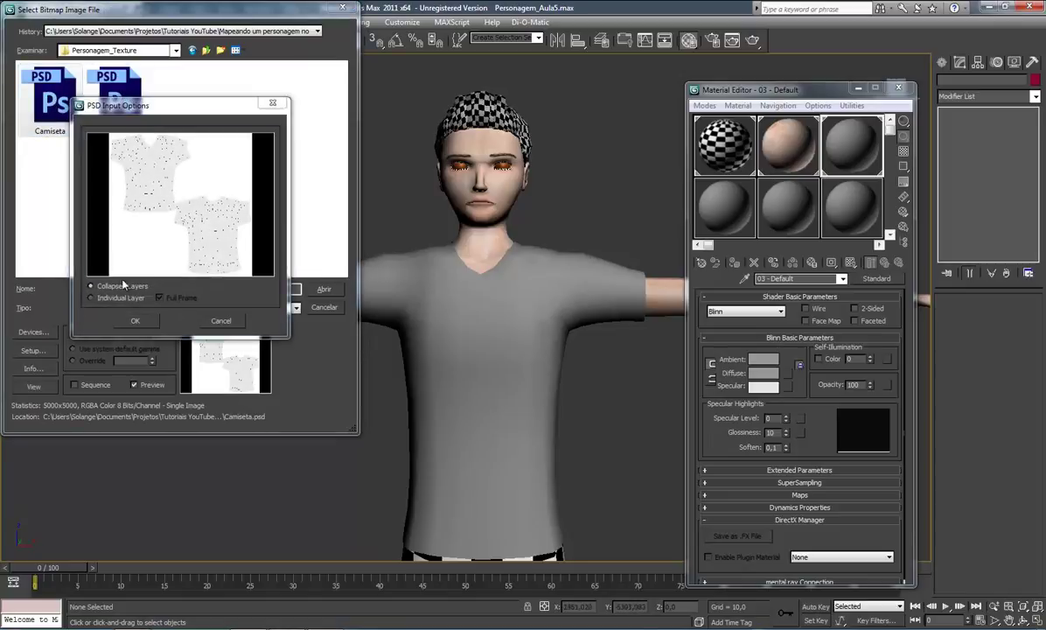
left_click(134, 323)
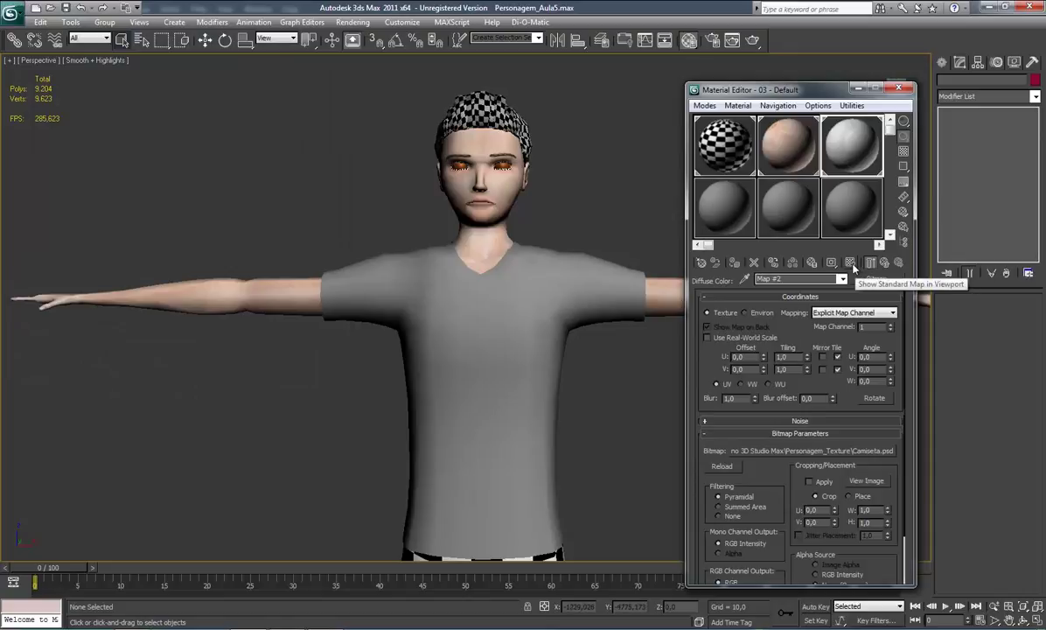
left_click(854, 266)
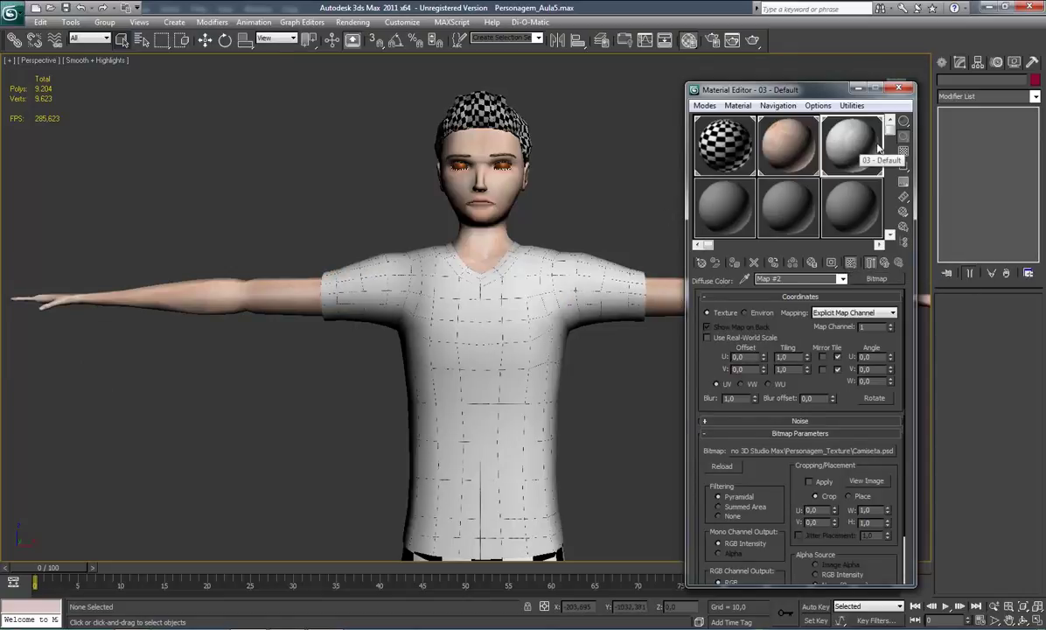
- Close the material editor, orbit and zoom around the shirt, then return to Camiseta.psd in Photoshop
left_click(901, 88)
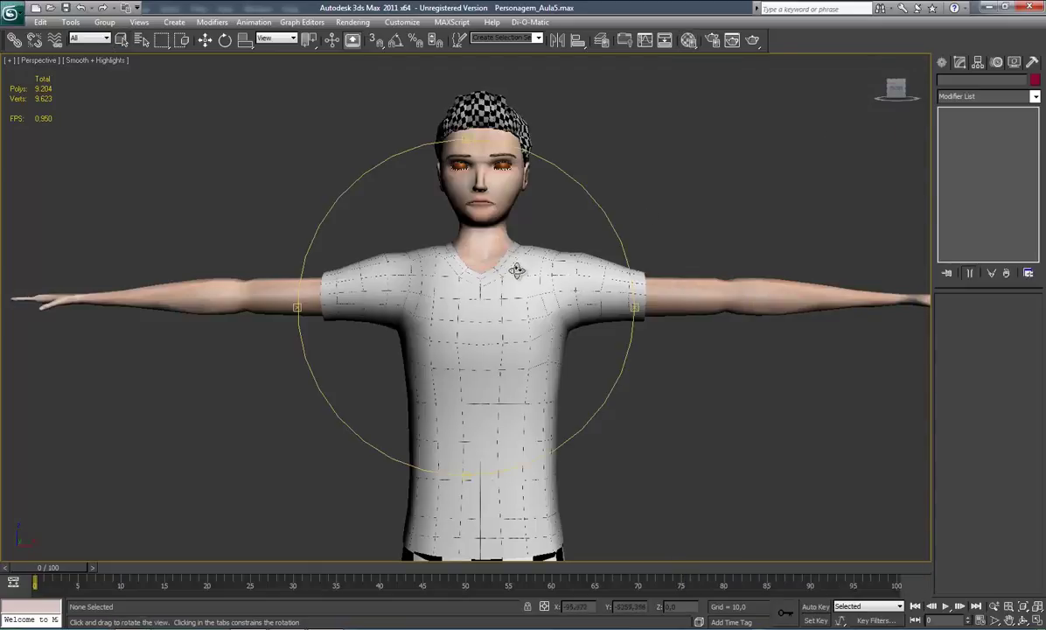
mouse_move(512, 296)
middle_mouse_down("alt")
mouse_move(341, 265)
mouse_move(499, 265)
middle_mouse_up("alt")
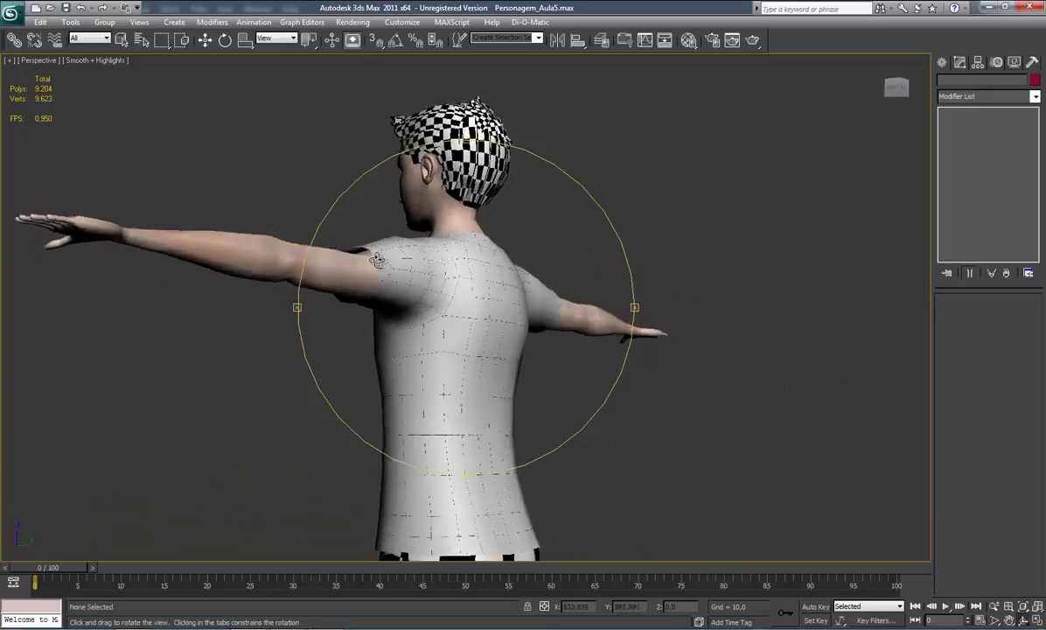
scroll(500, 267, "up", 5)
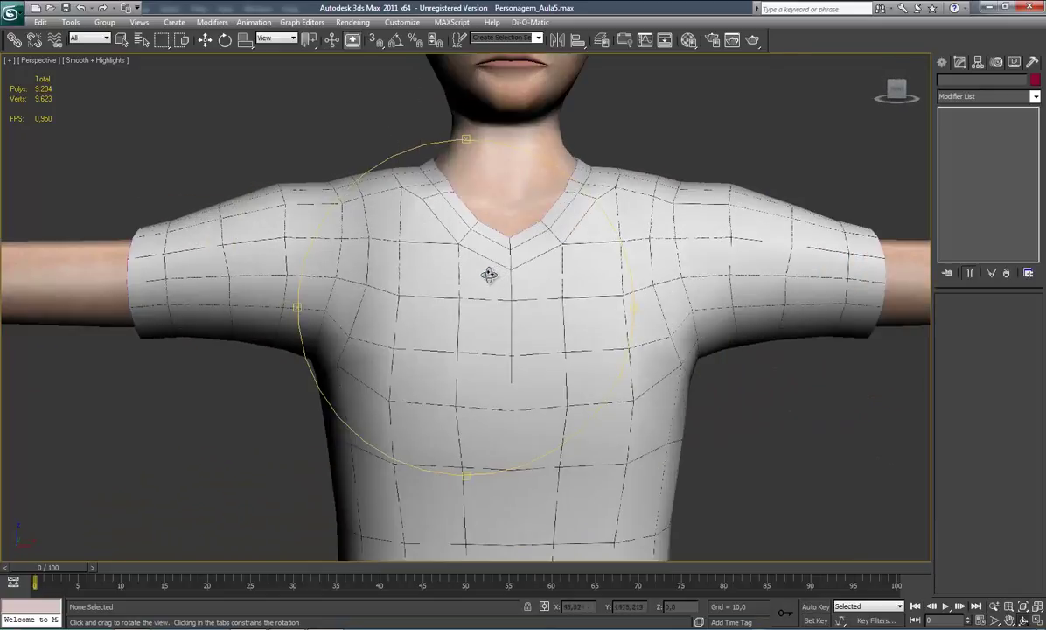
scroll(464, 267, "down", 2)
scroll(459, 272, "down", 3)
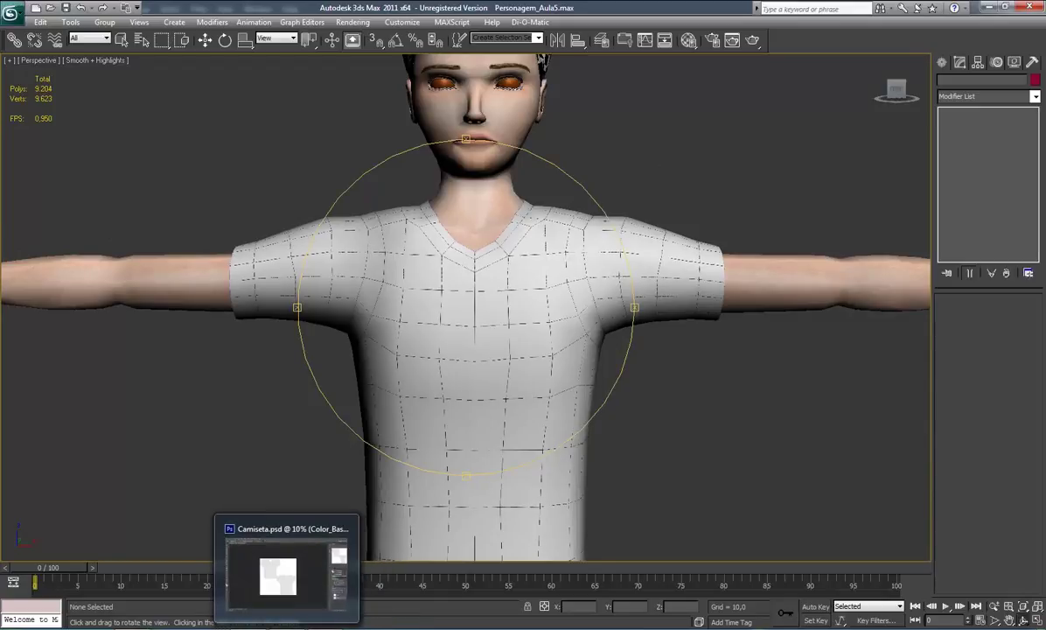
left_click(278, 573)
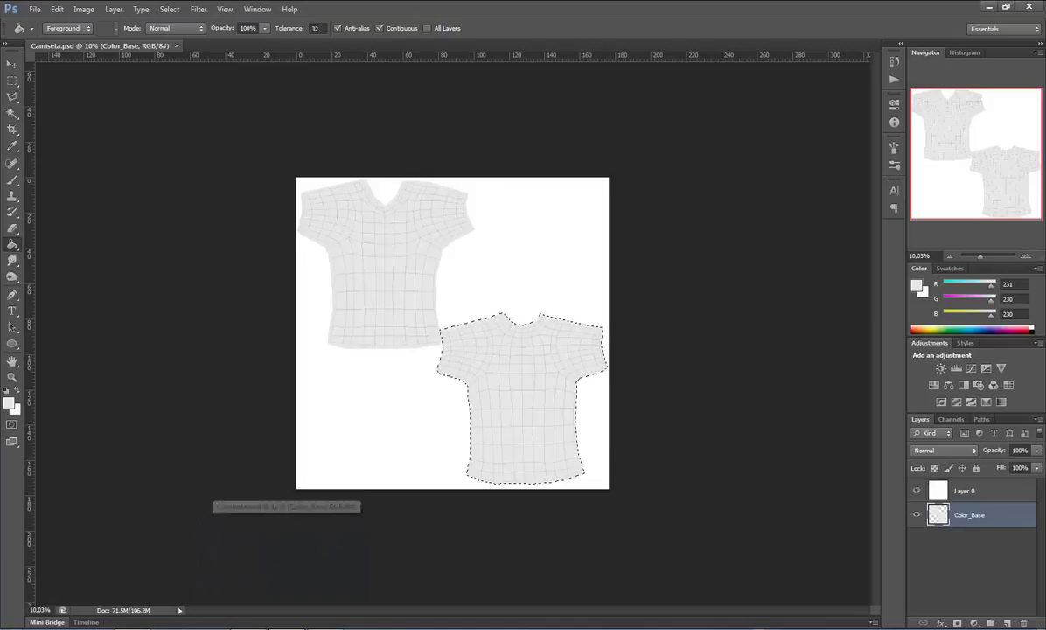
- Hide the Layer 0 wireframe, enlarge the Navigator view, and save Camiseta.psd
left_click(918, 491)
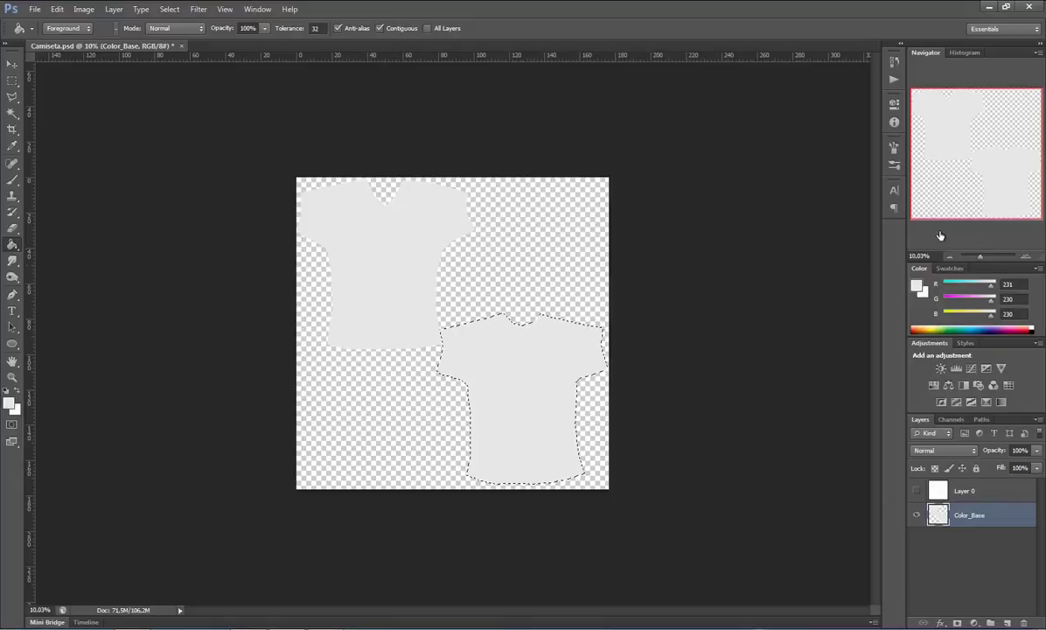
left_click_drag(979, 257, 981, 257)
key("ctrl+s")
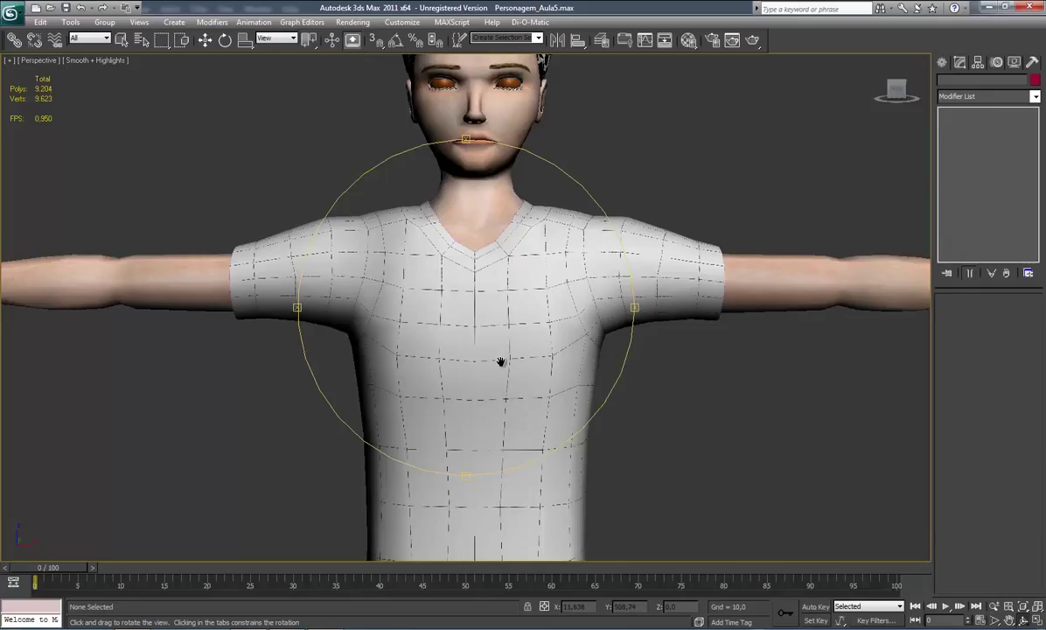
- Orbit the character to the side and back to the front, zooming to check the plain grey shirt
mouse_move(500, 356)
left_mouse_down()
mouse_move(503, 378)
mouse_move(477, 366)
mouse_move(380, 372)
mouse_move(472, 348)
mouse_move(568, 369)
mouse_move(593, 362)
mouse_move(519, 357)
left_mouse_up()
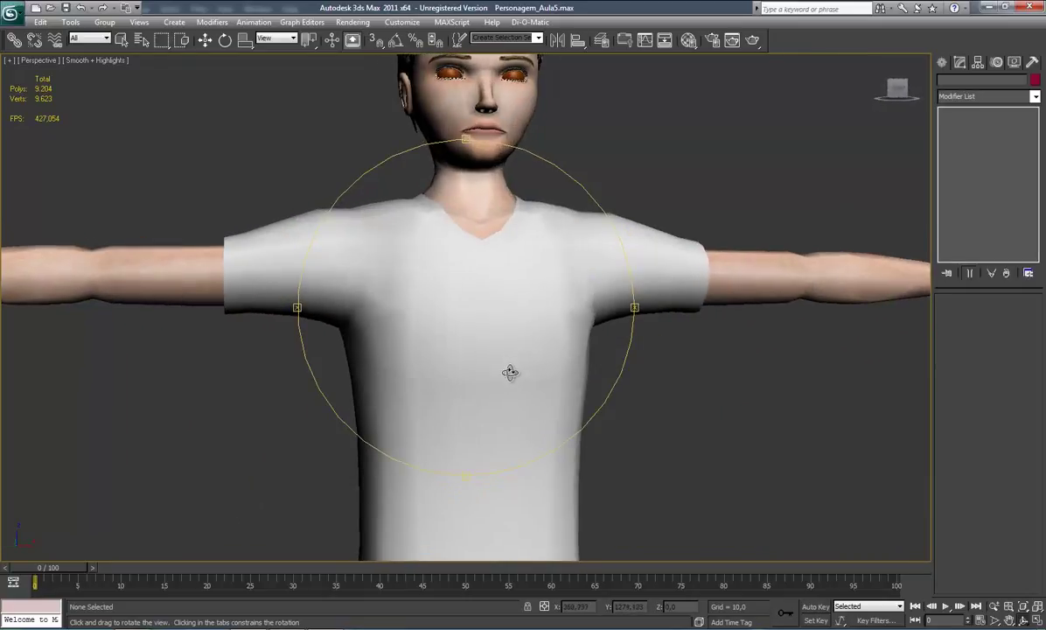
scroll(509, 376, "down", 3)
scroll(495, 393, "up", 2)
scroll(500, 420, "up", 2)
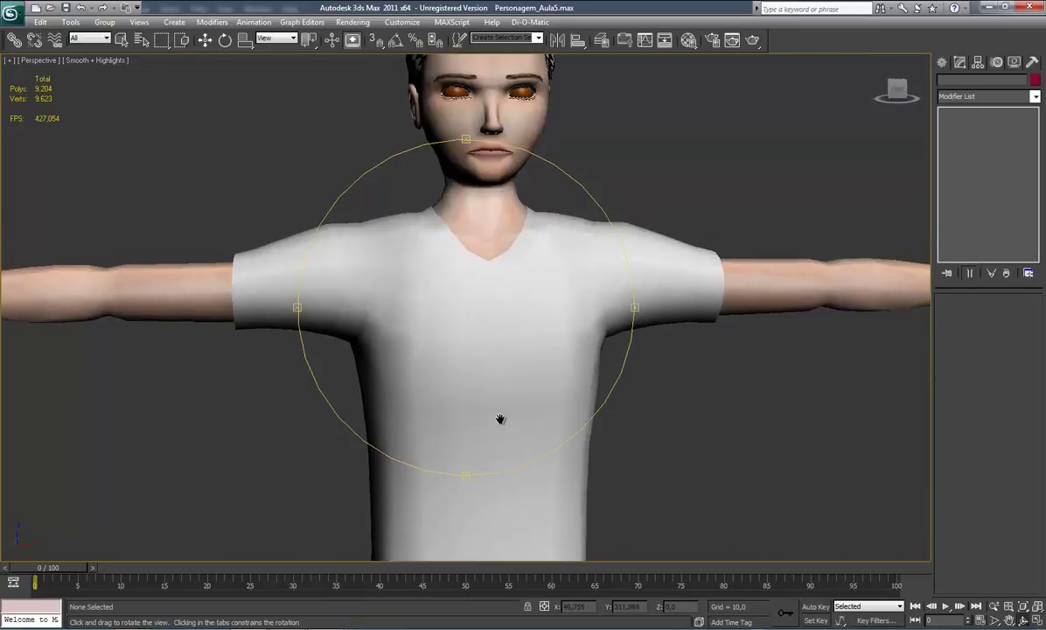
scroll(505, 378, "up", 1)
scroll(502, 368, "down", 1)
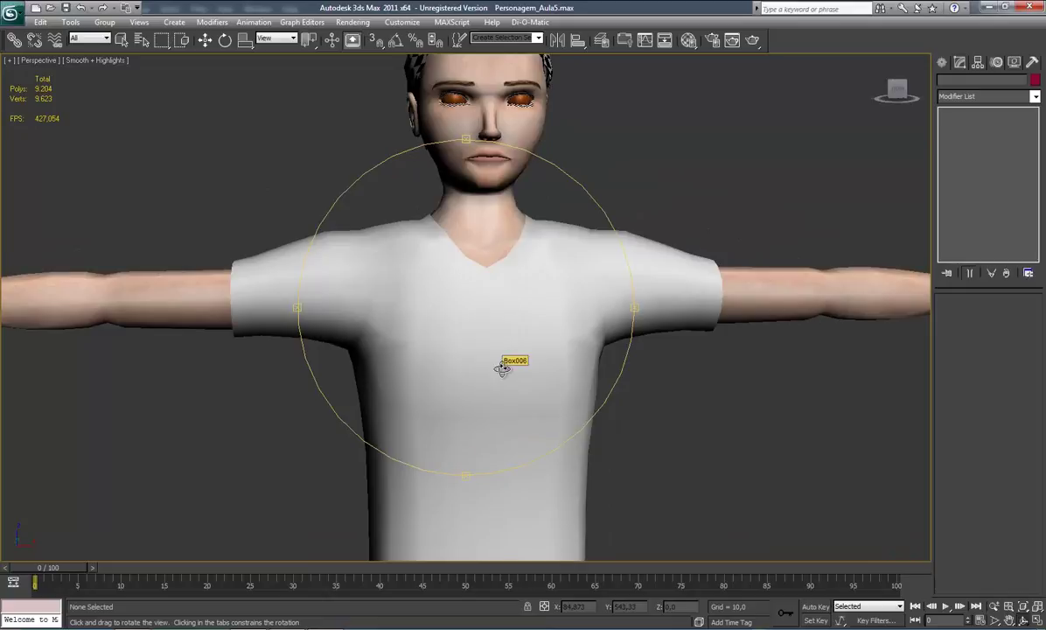
left_click_drag(502, 368, 497, 368)
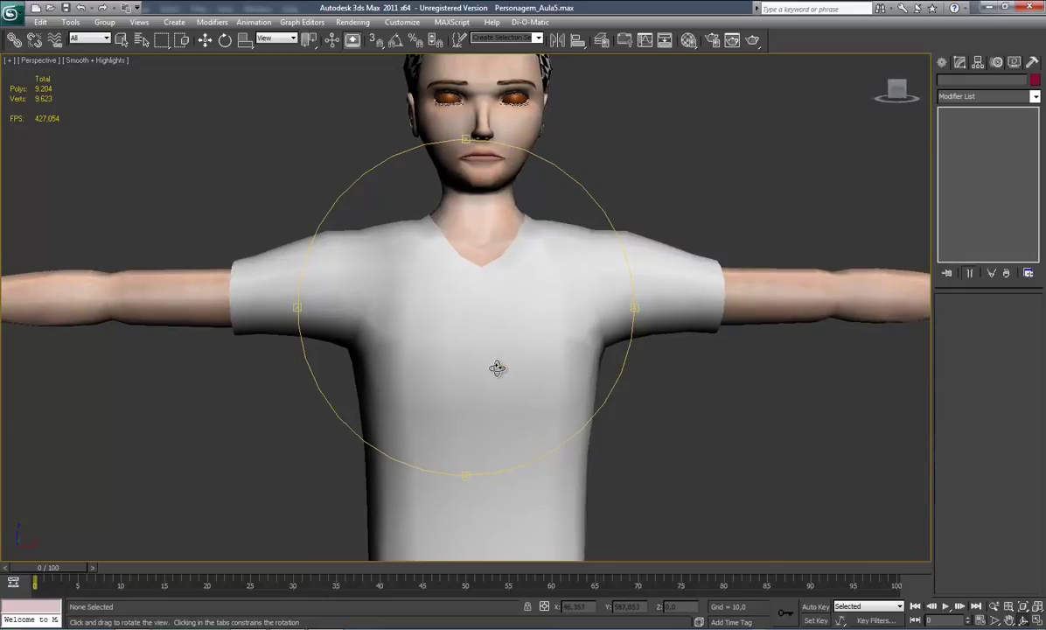
right_click(497, 368)
- Pan and zoom the Perspective viewport to recentre the view on the shirt's torso
middle_click_drag(493, 381, 487, 373)
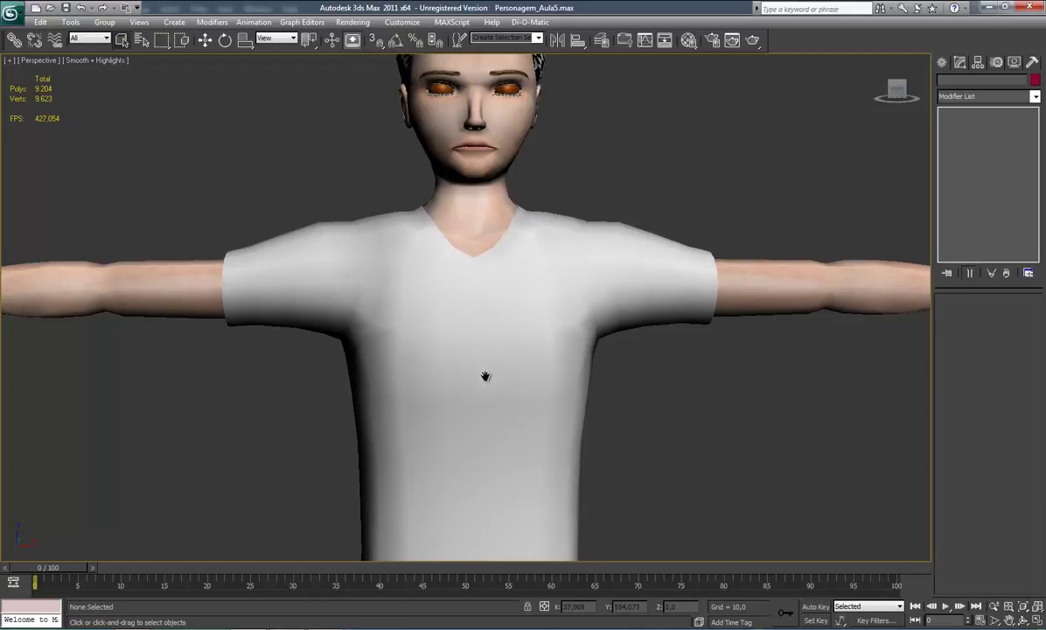
middle_click_drag(486, 374, 483, 382)
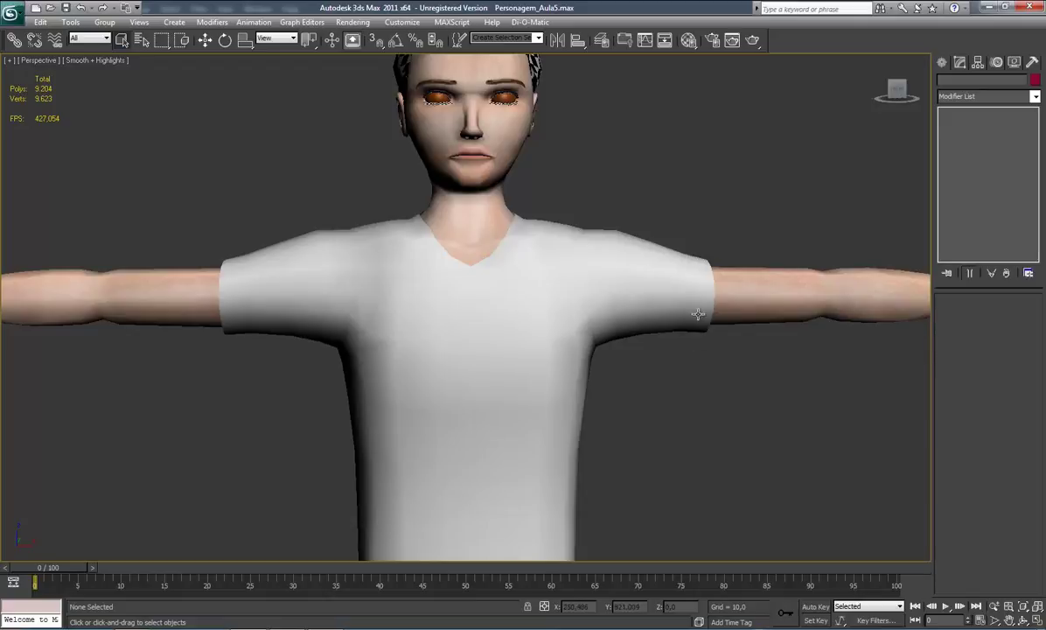
scroll(572, 371, "down", 3)
scroll(473, 495, "up", 1)
scroll(470, 496, "up", 1)
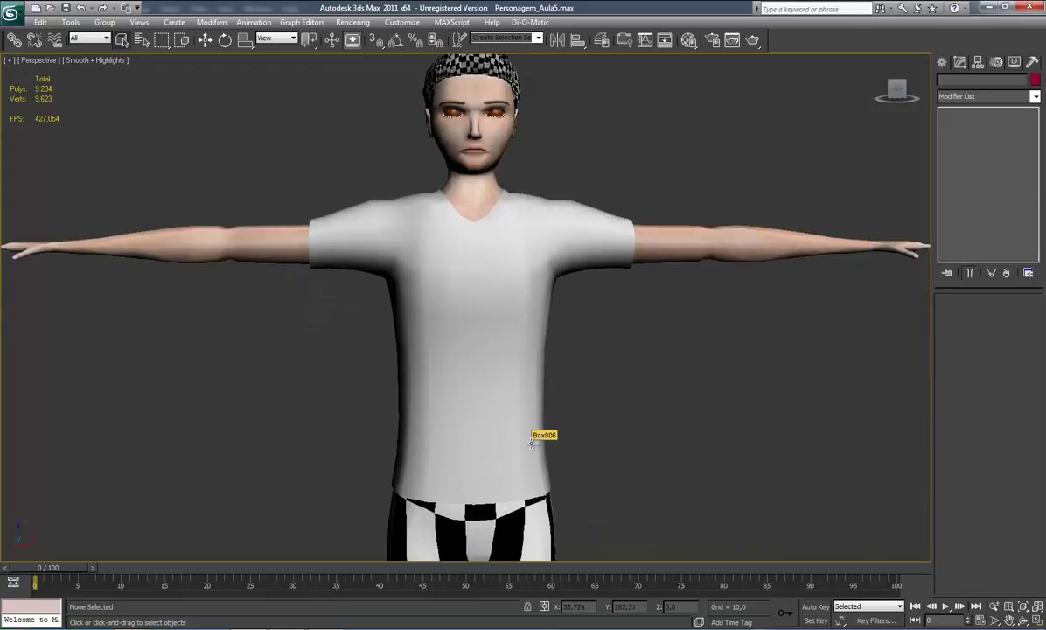
scroll(514, 360, "up", 2)
middle_click_drag(560, 422, 513, 362)
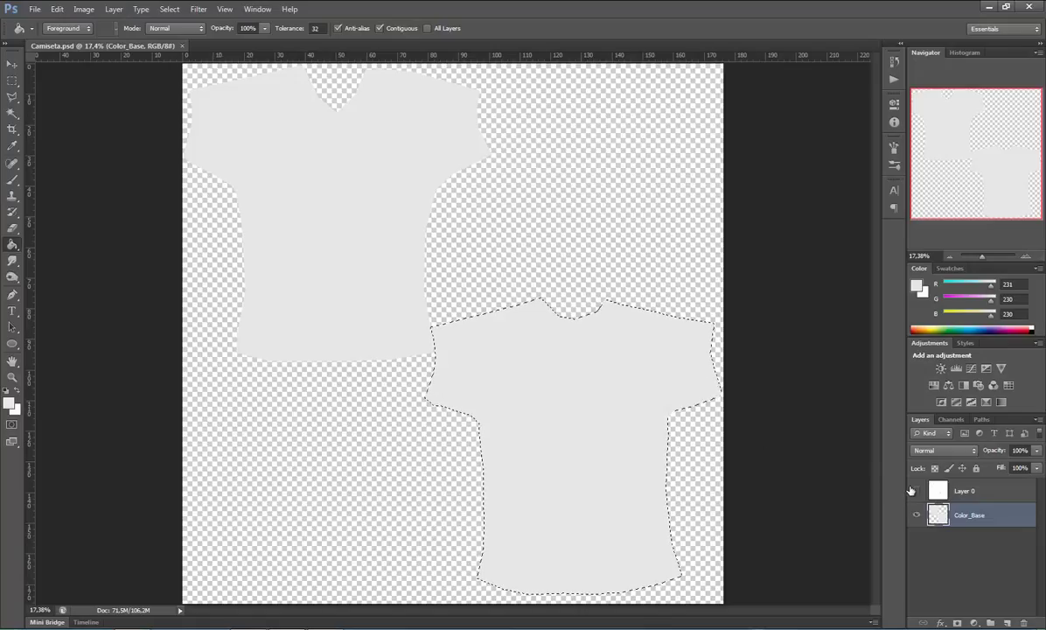
- Turn the Layer 0 wireframe back on, and show Edged Faces on the zoomed-in 3ds Max model
left_click(916, 491)
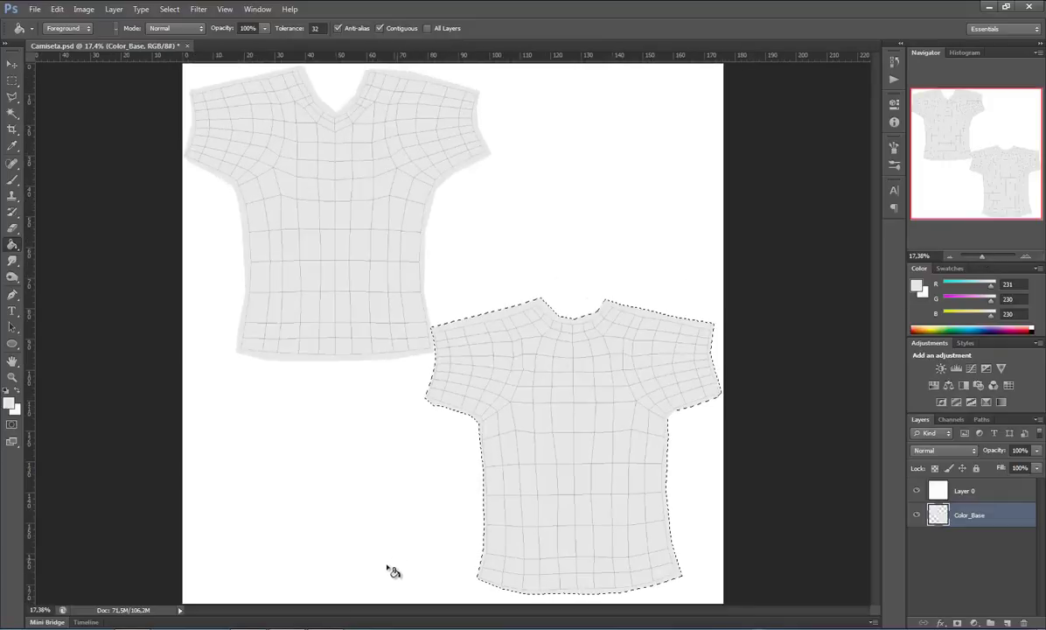
left_click(248, 564)
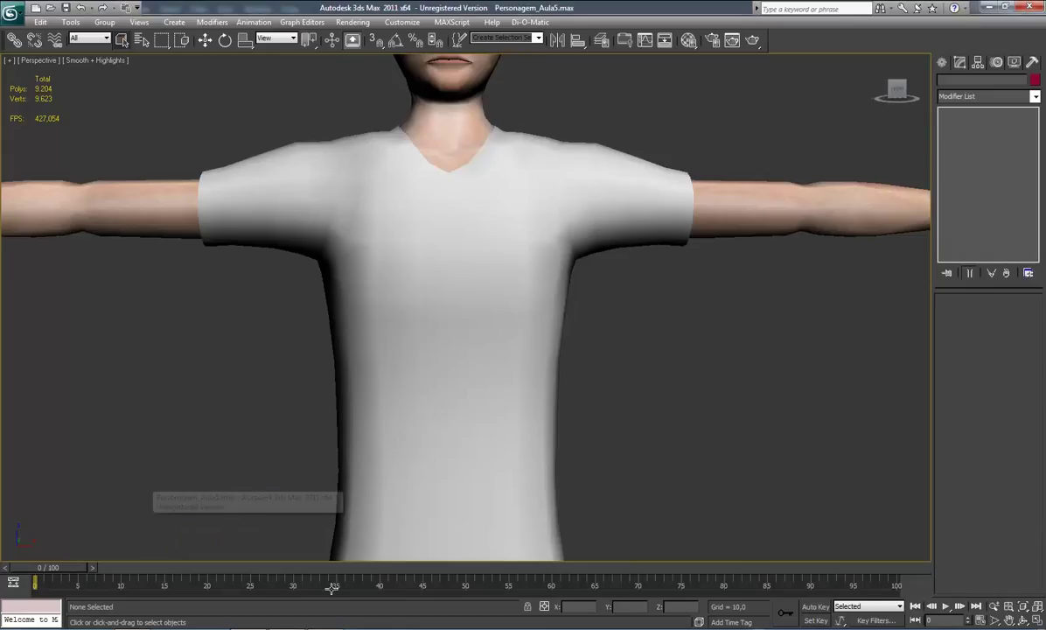
key("F4")
scroll(597, 252, "up", 2)
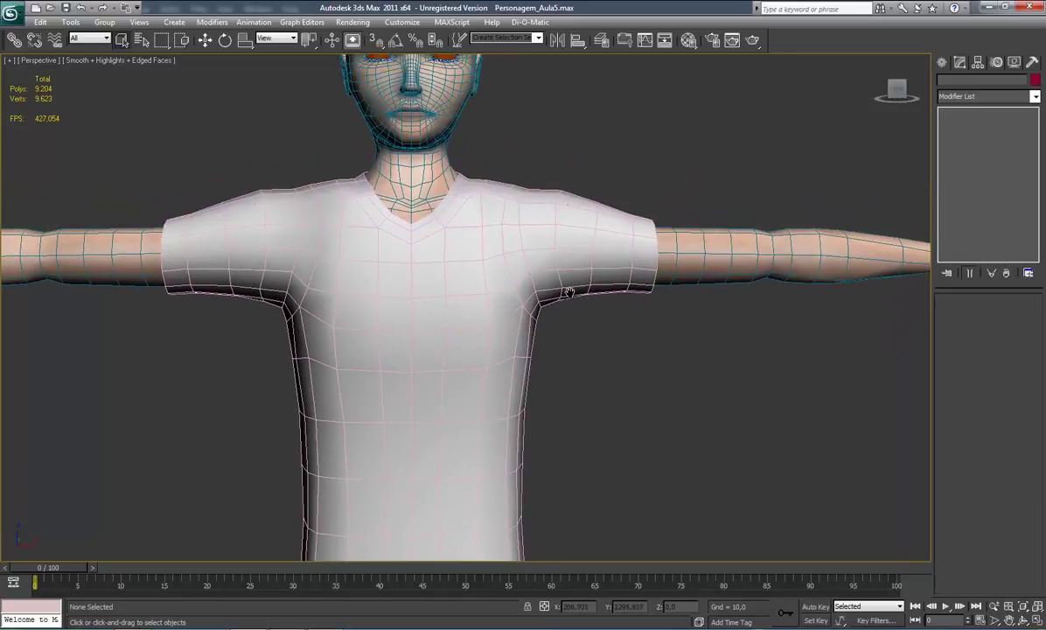
scroll(541, 400, "up", 2)
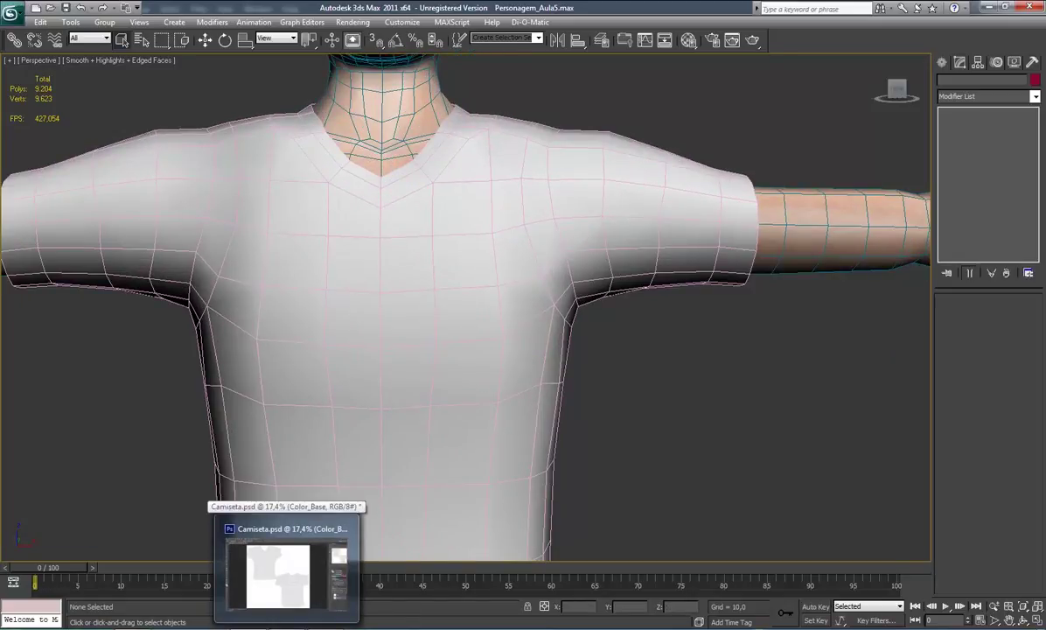
left_click(286, 573)
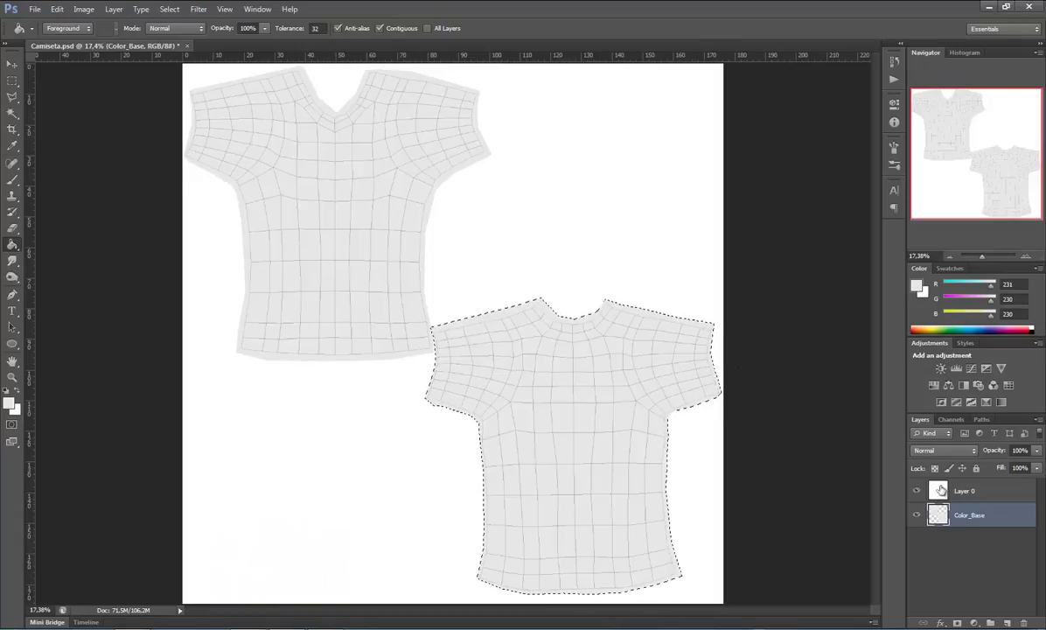
- Clear the shirt selection and add an empty Layer 1 above Color_Base for the collar
key("ctrl+d")
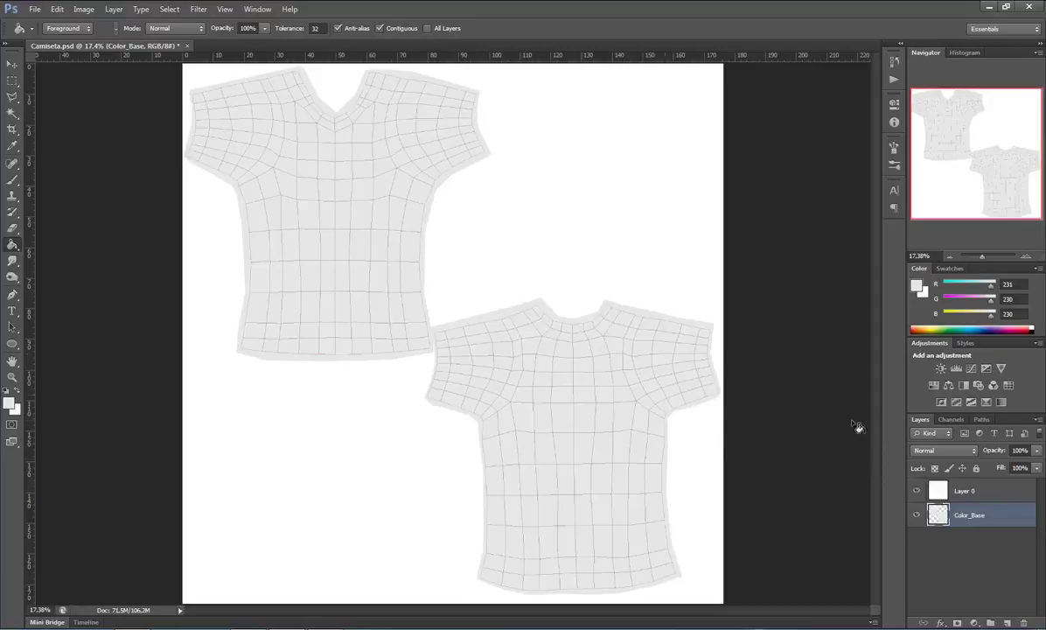
left_click(1007, 623)
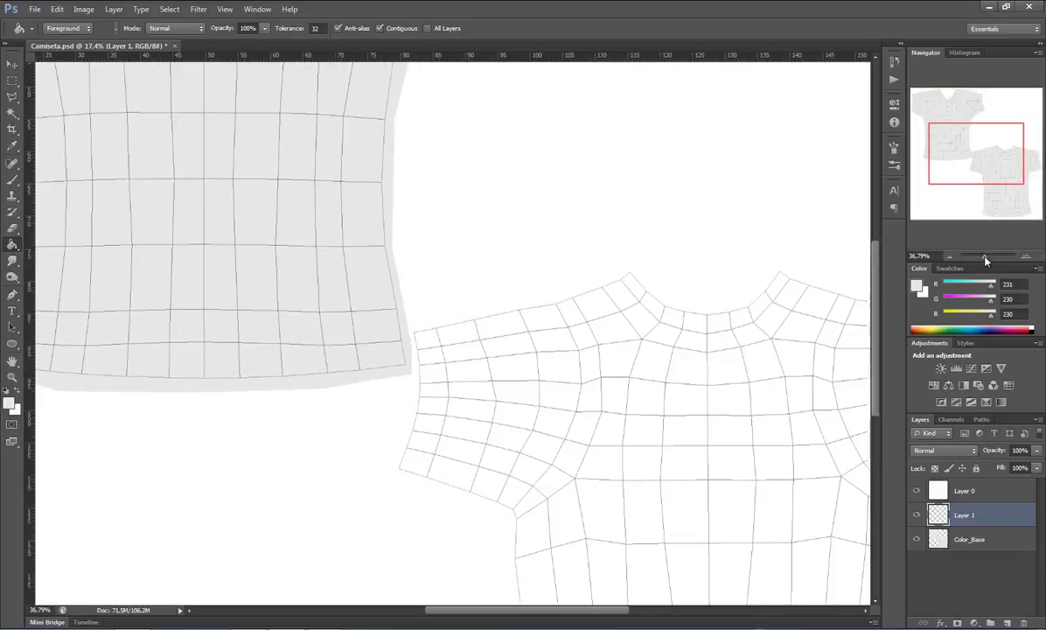
left_click_drag(982, 260, 961, 117)
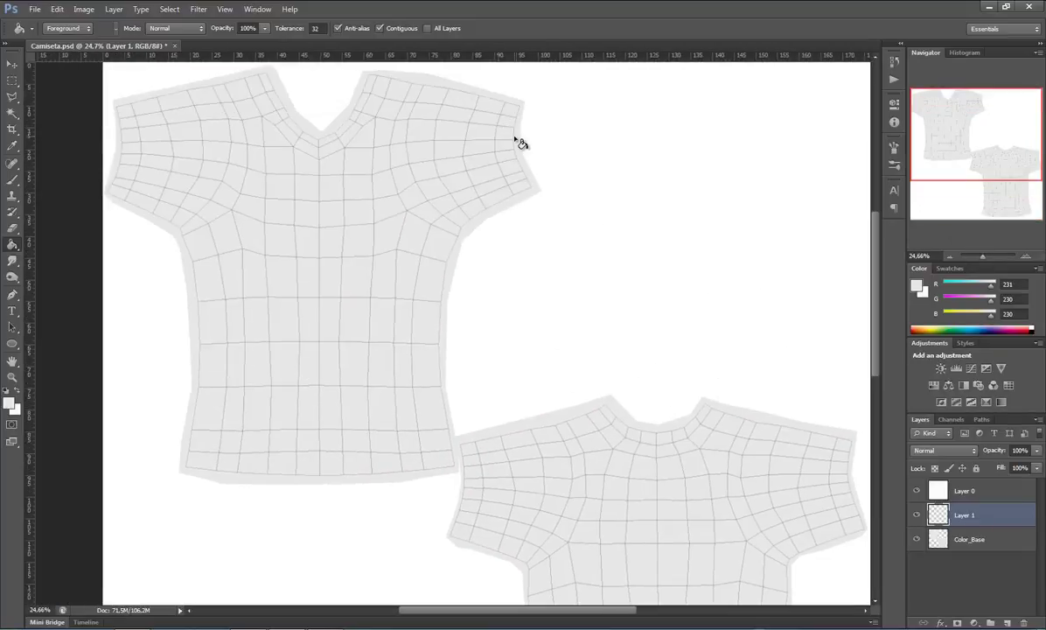
- Pick the Polygonal Lasso and zoom the Navigator in on the V-neck collar
left_click(12, 96)
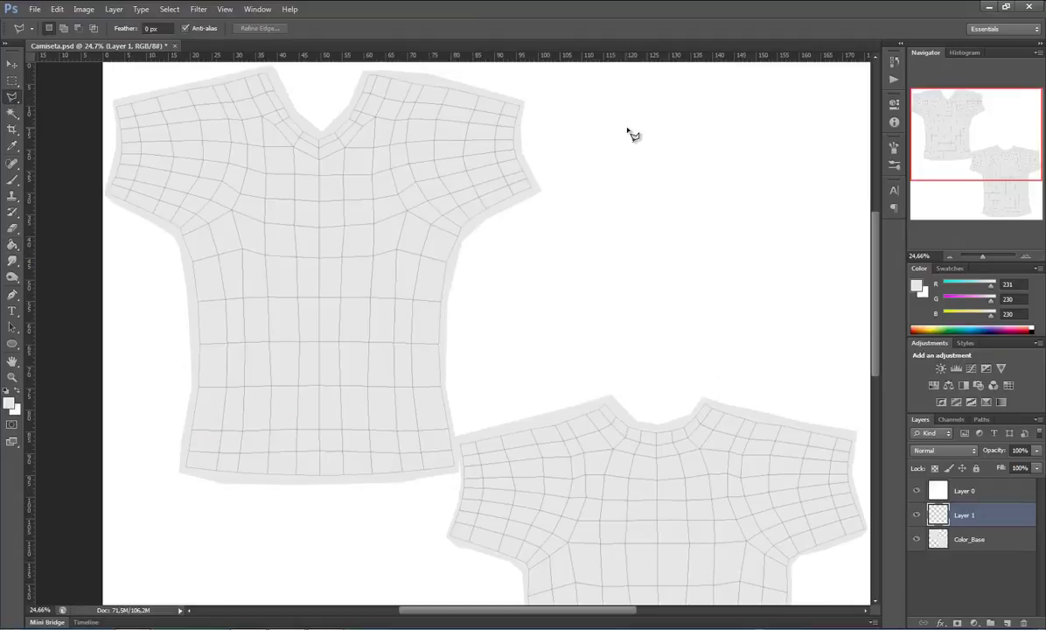
mouse_move(980, 256)
left_mouse_down()
mouse_move(967, 257)
mouse_move(982, 260)
left_mouse_up()
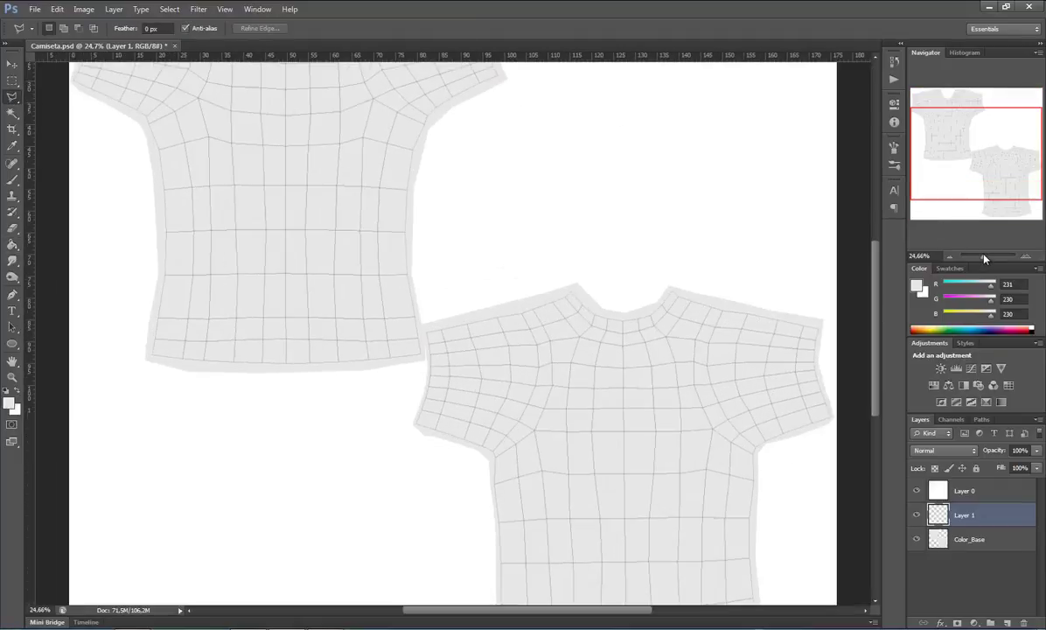
left_click_drag(916, 150, 971, 118)
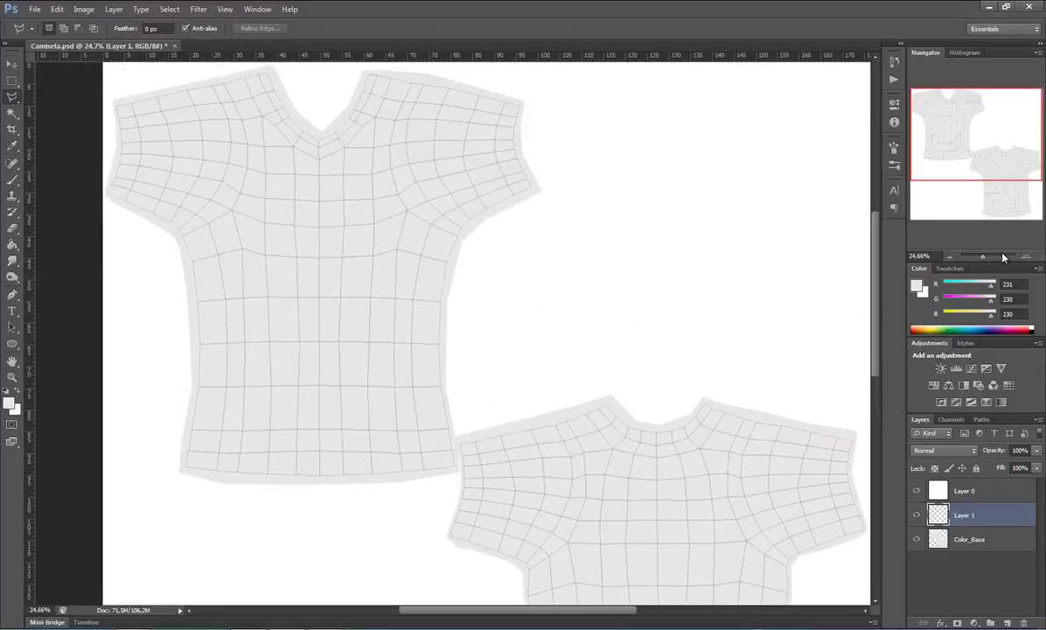
left_click_drag(982, 256, 987, 257)
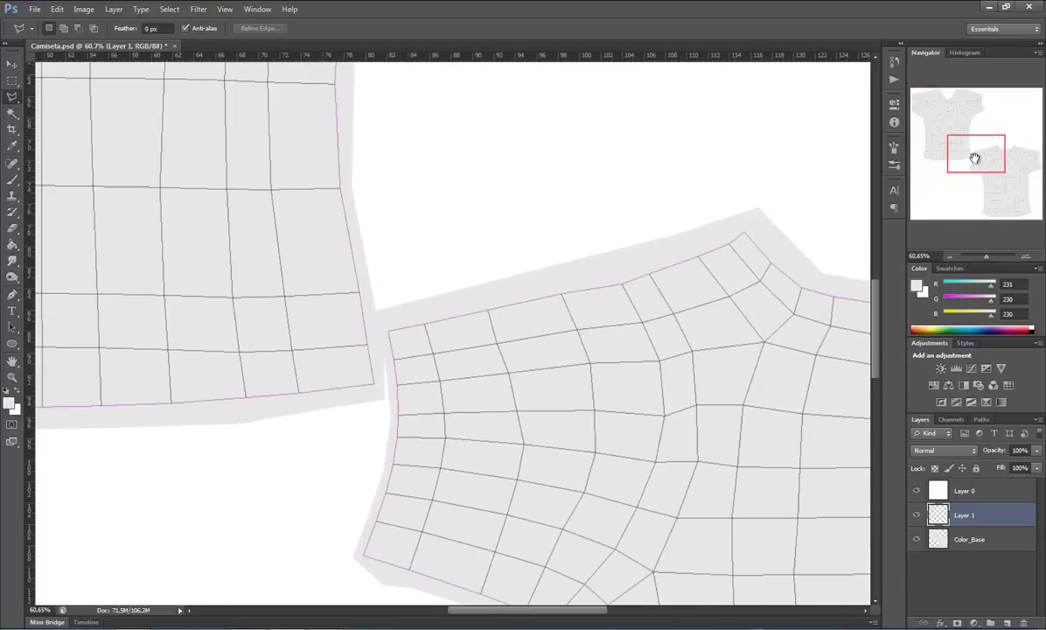
left_click_drag(975, 158, 938, 106)
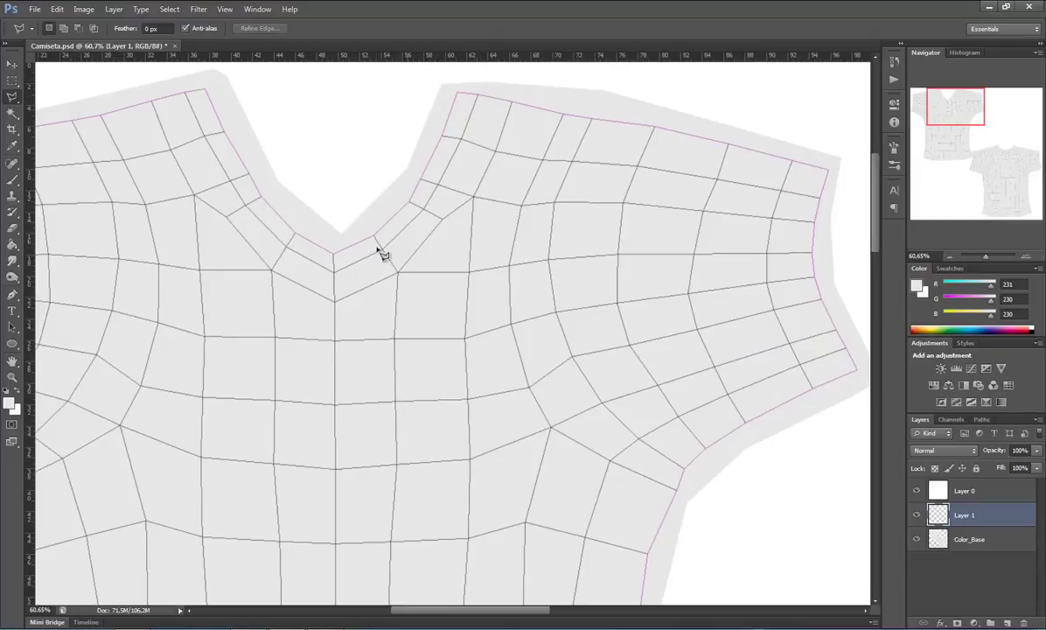
- Trace the V-neck collar from the shoulder corner with the Magnetic Lasso and close the selection
left_click(454, 92)
left_click(449, 107)
left_click(12, 100)
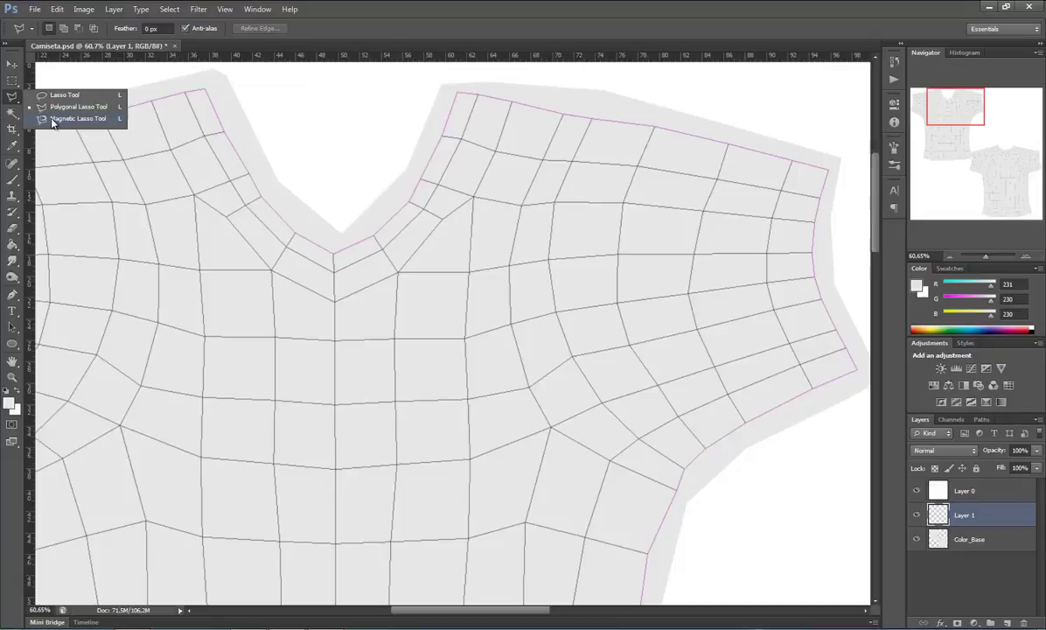
left_click(52, 119)
left_click(458, 91)
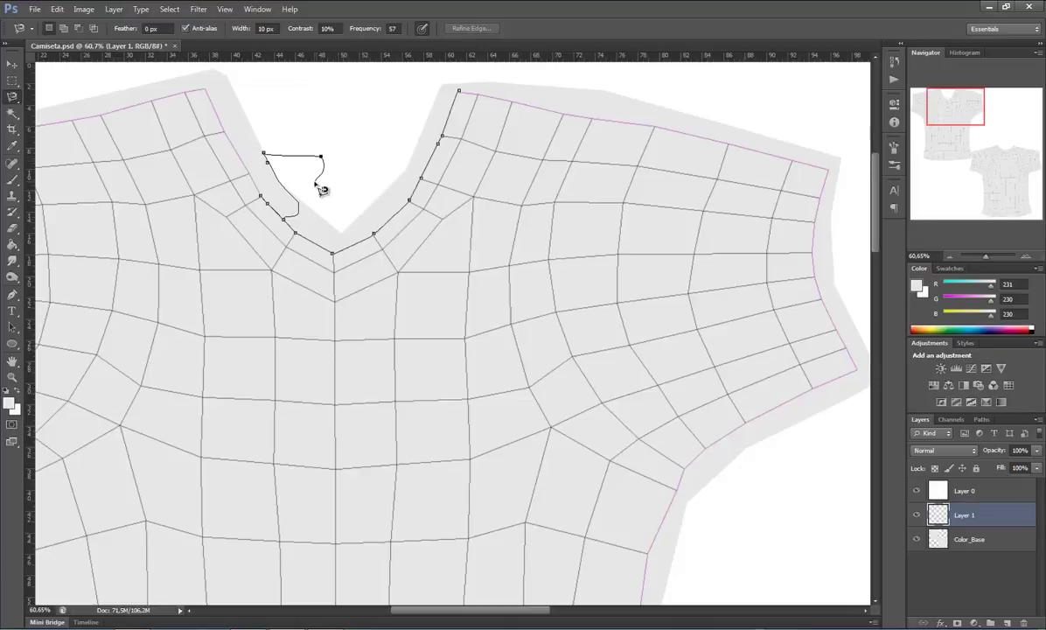
key("Escape")
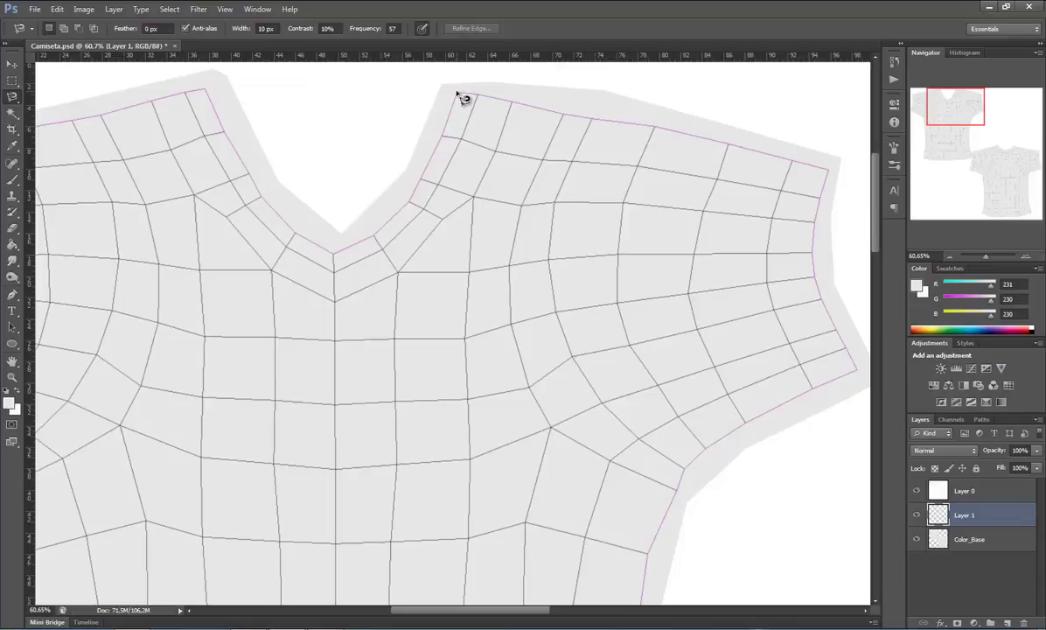
left_click(456, 91)
left_click(457, 92)
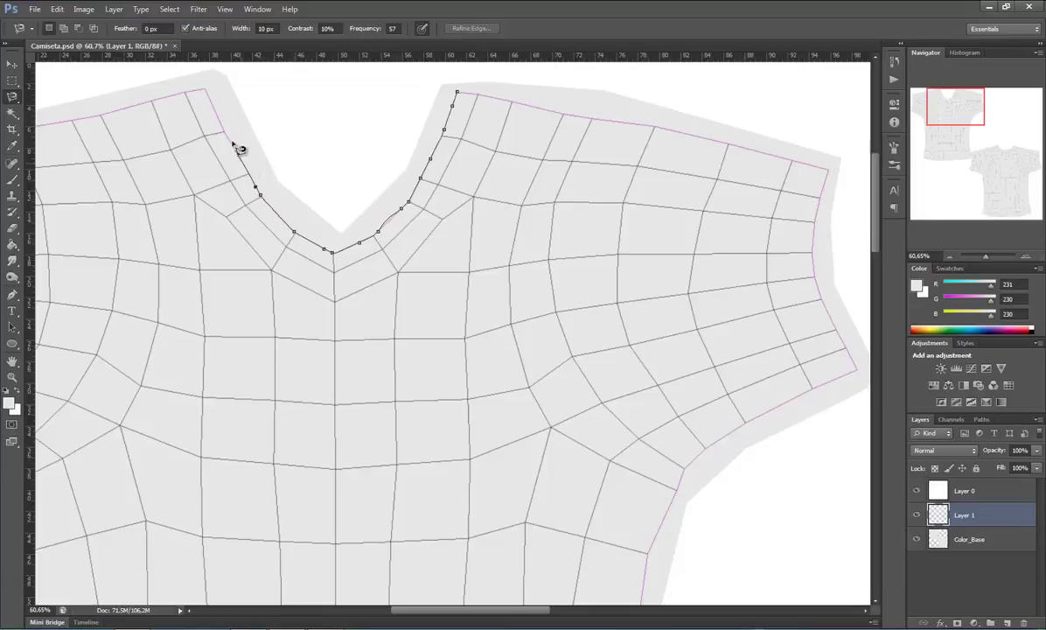
left_click(205, 89)
double_click(341, 276)
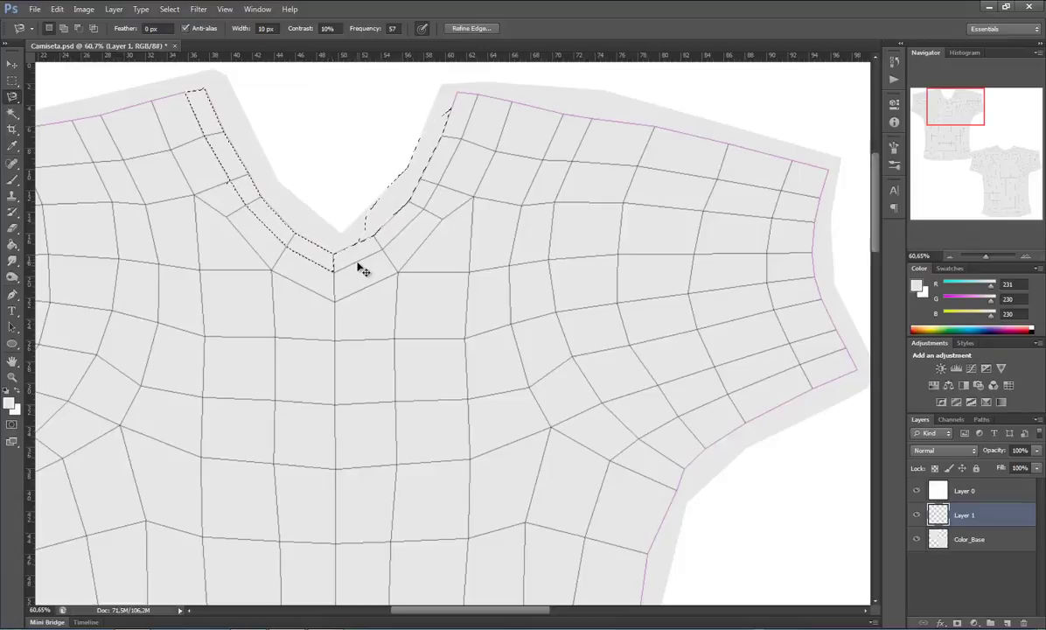
- Discard the first collar outline and switch to the Polygonal Lasso
left_click(358, 267)
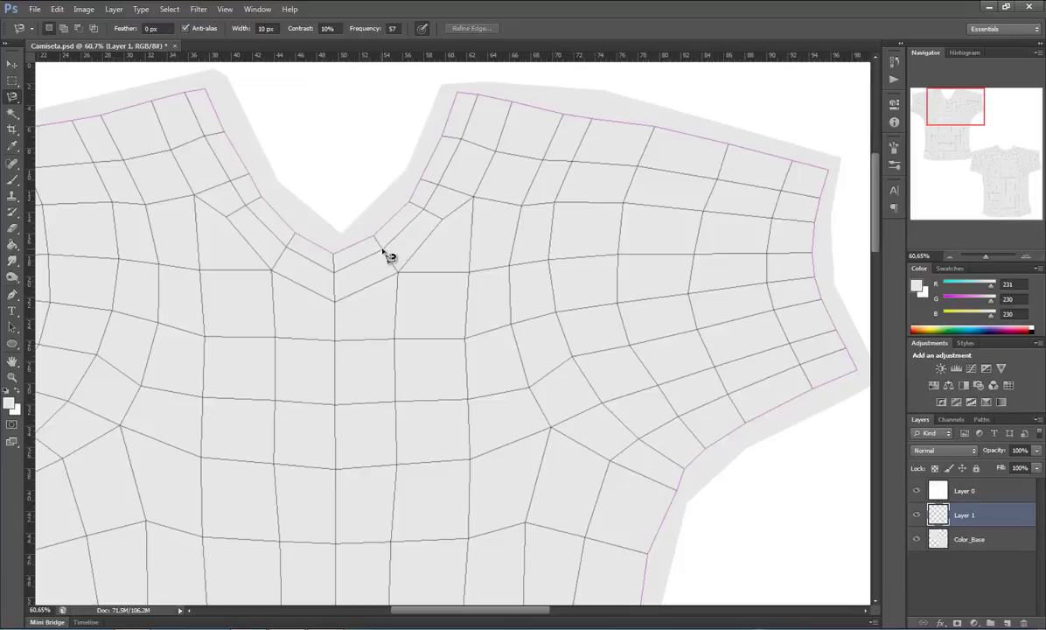
left_click(382, 250)
double_click(332, 271)
right_click(16, 96)
left_click(52, 107)
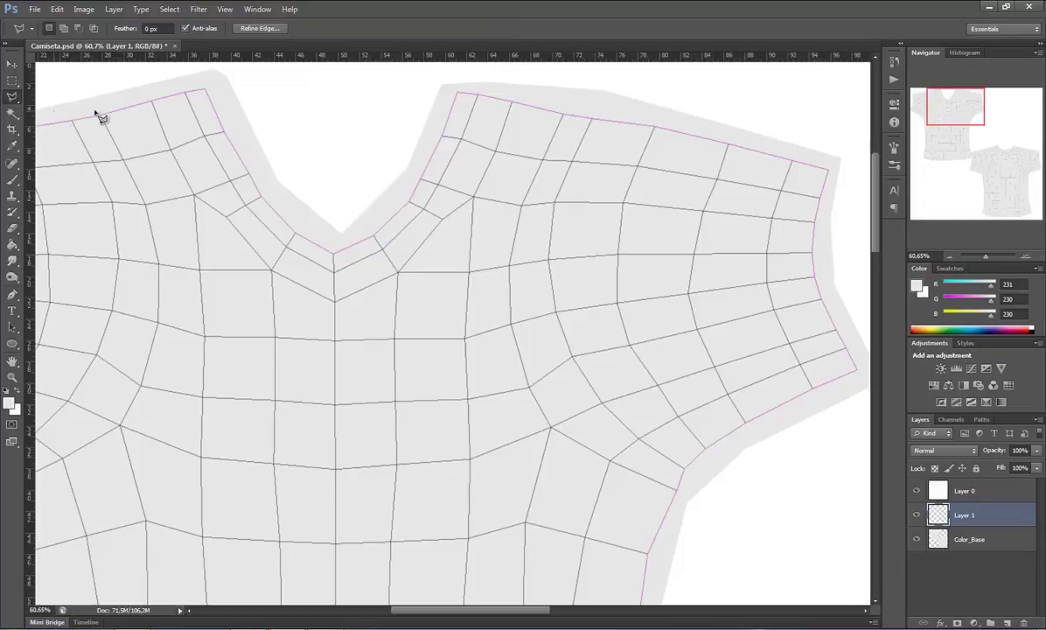
left_click(53, 111)
key("Escape")
- Outline the left collar band from its top corner down to the V bottom
left_click(184, 91)
left_click(202, 133)
left_click(246, 203)
left_click(285, 243)
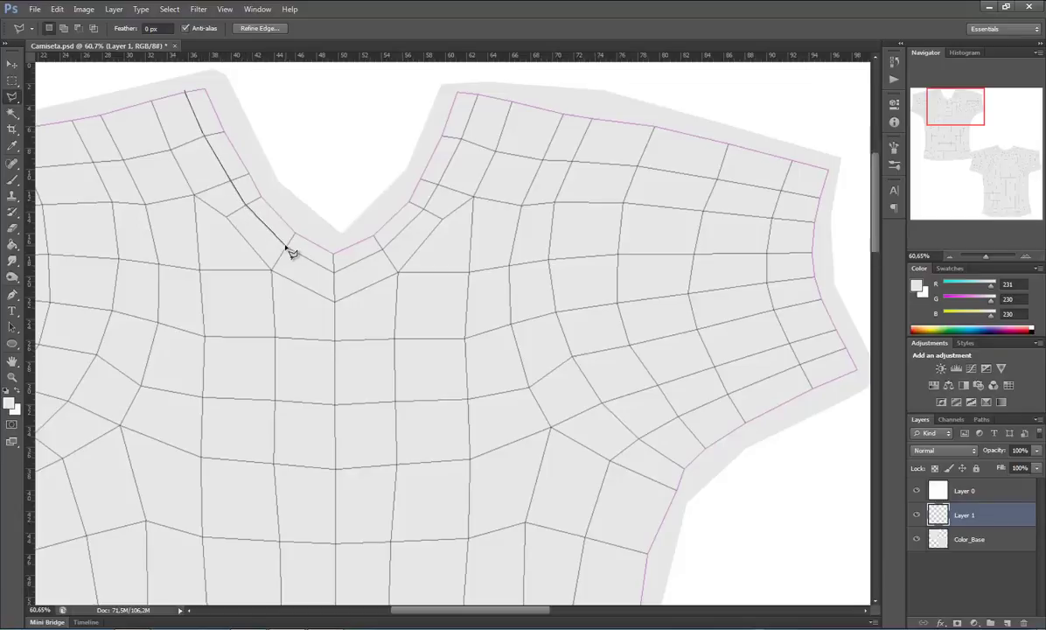
double_click(333, 270)
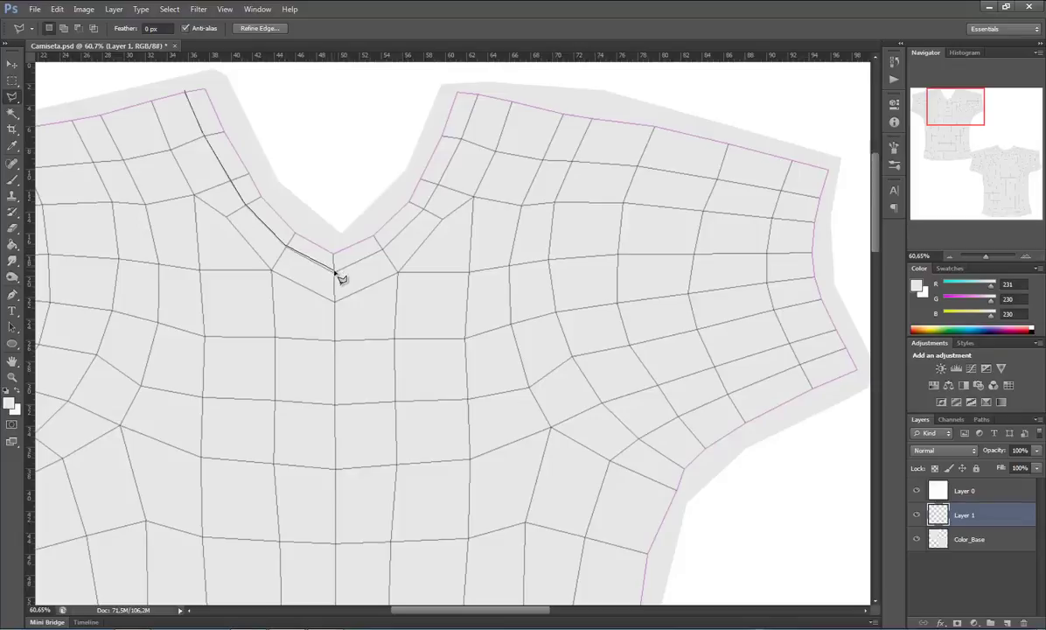
left_click(378, 252)
- Draw a polygonal outline around the whole V-neck band, down the left collar and up the right
left_click(185, 91)
left_click(247, 207)
left_click(288, 246)
left_click(333, 272)
left_click(382, 252)
left_click(440, 188)
left_click(462, 138)
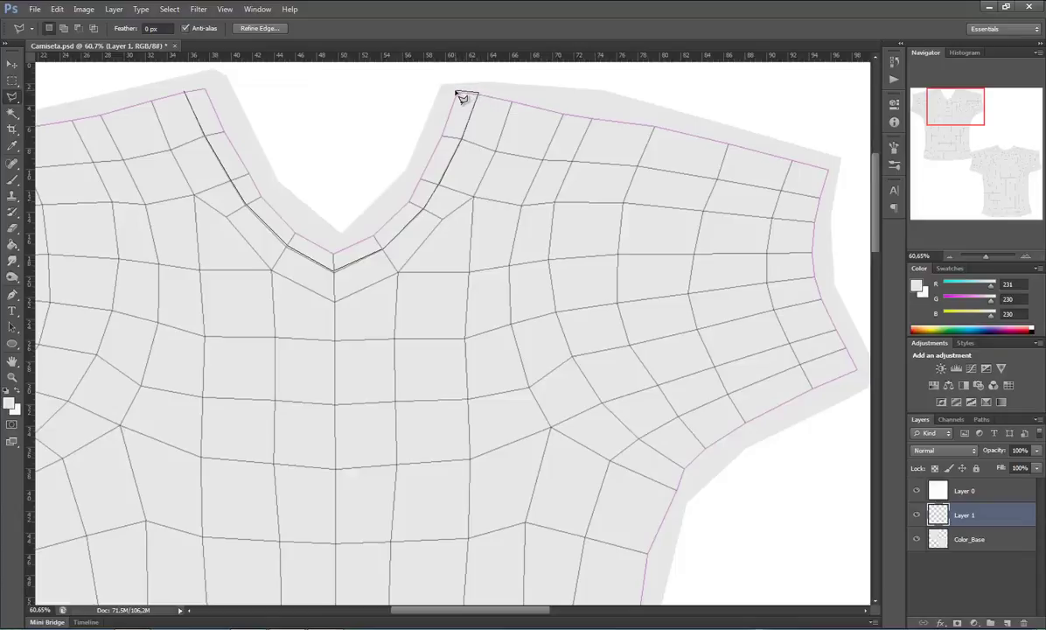
left_click(456, 91)
left_click(418, 184)
double_click(336, 241)
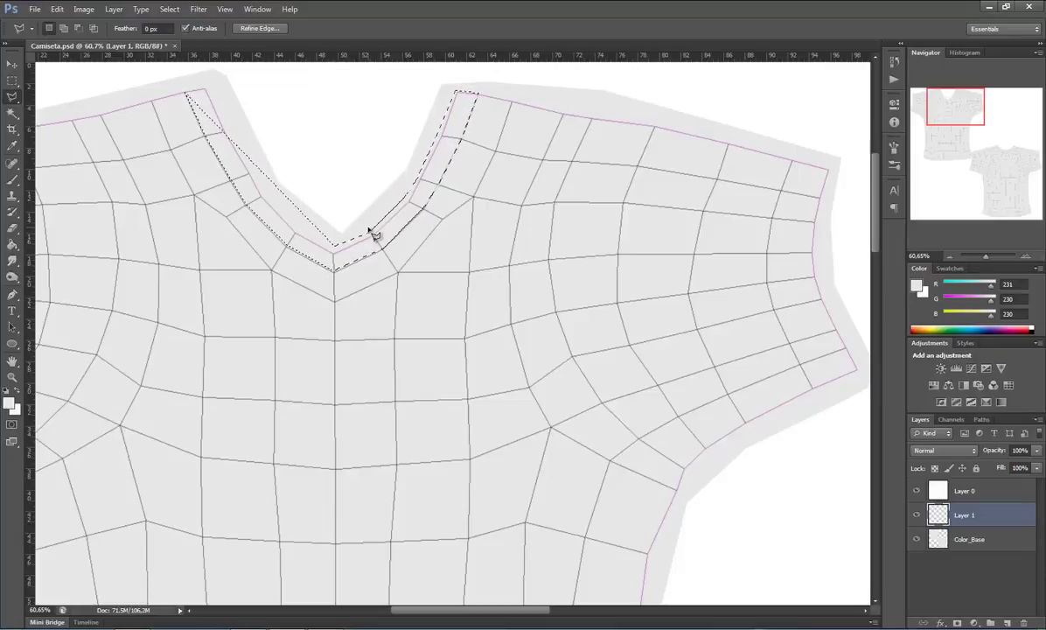
- Restore the neckline selection and trace the right collar band from the V bottom with the Magnetic Lasso
key("ctrl+d")
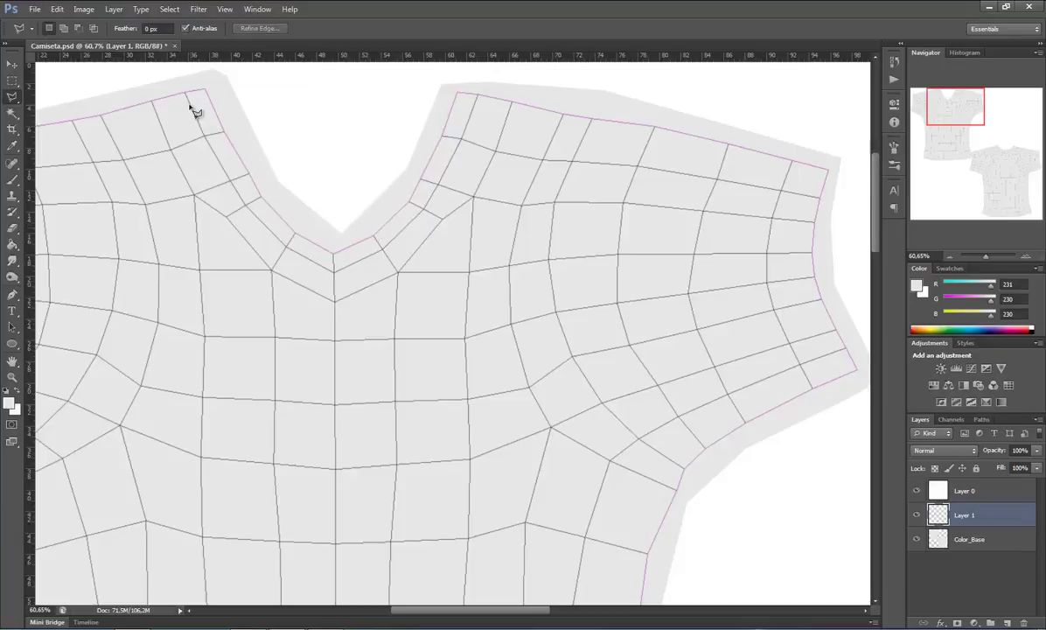
left_click(181, 81)
left_click(248, 211)
double_click(285, 246)
key("ctrl+d")
key("shift+l")
key("ctrl+shift+d")
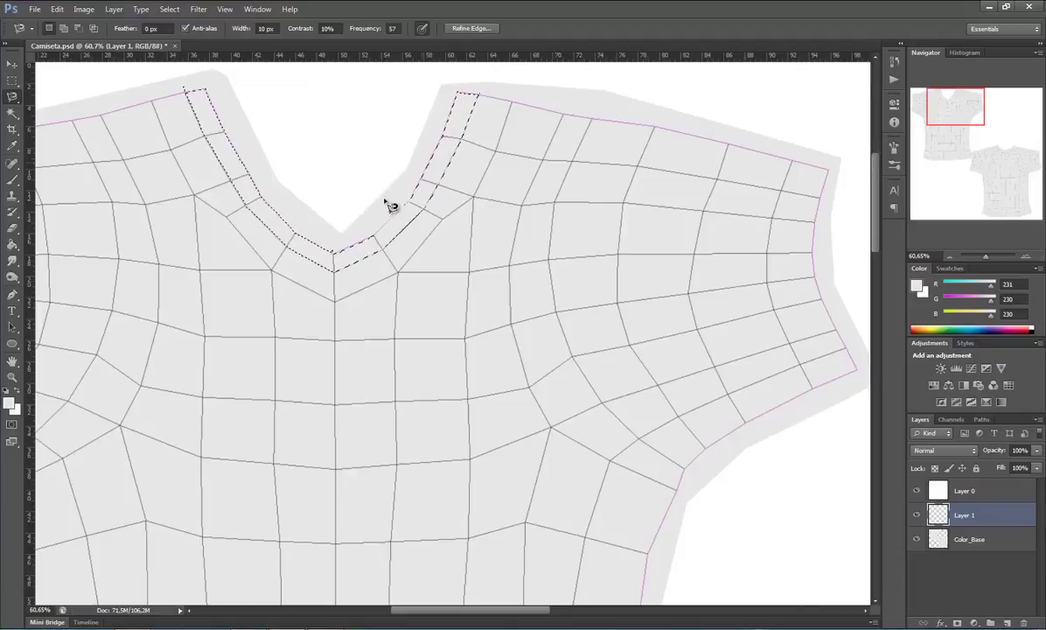
left_click(337, 251)
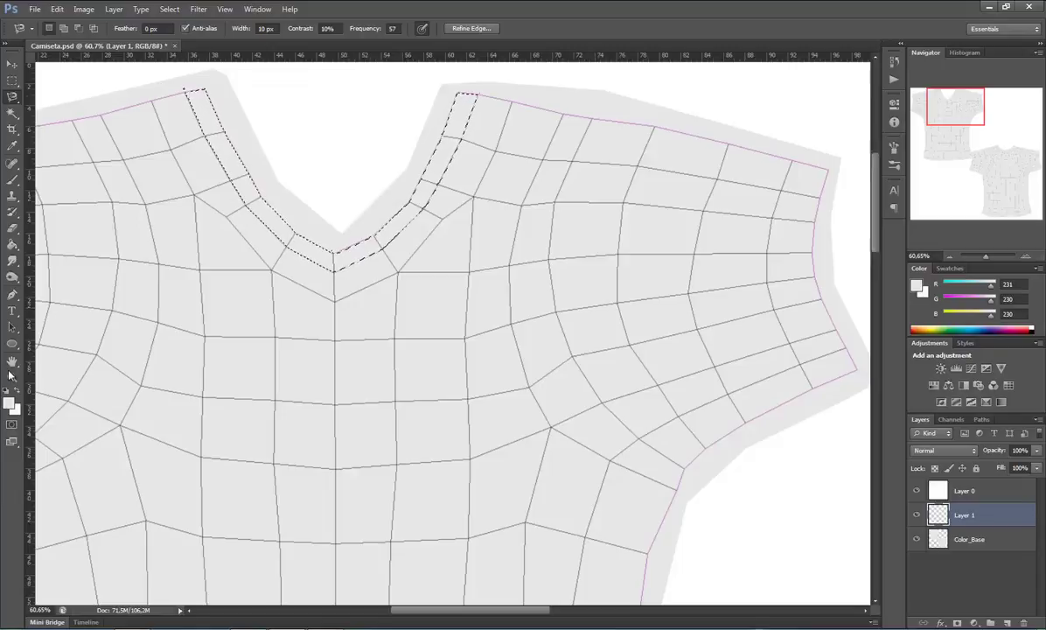
- Set the foreground colour to dddada, a slightly darker grey sampled from the shirt
left_click(9, 405)
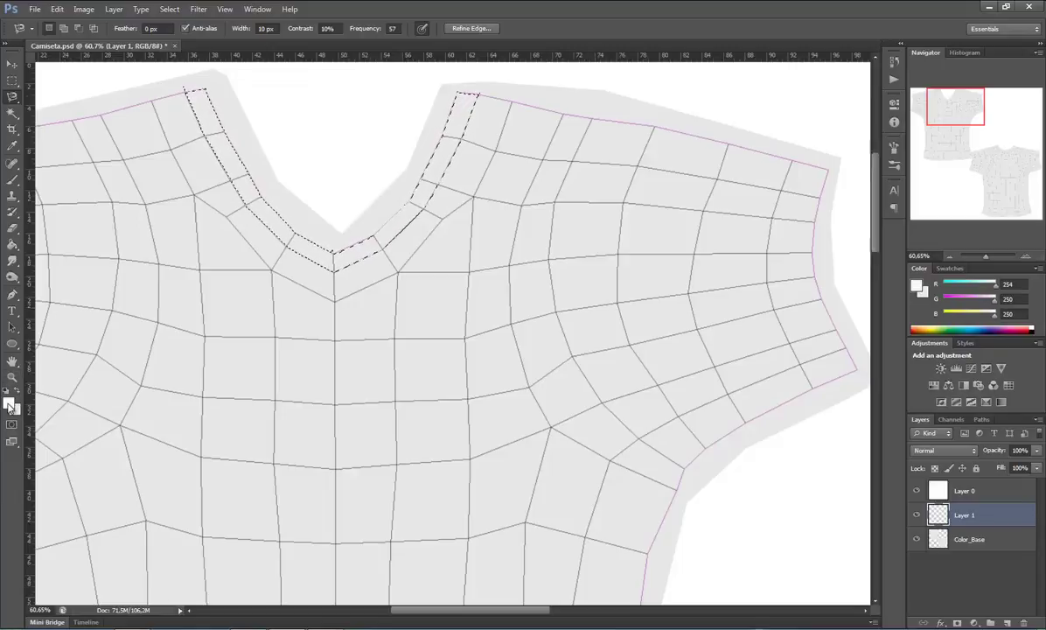
left_click(10, 402)
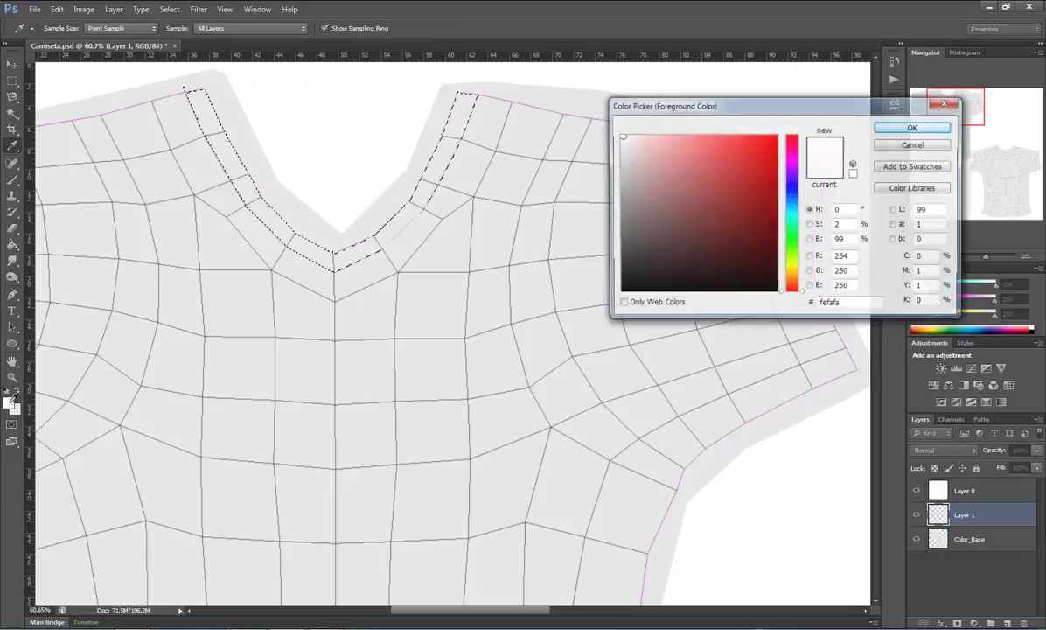
left_click(466, 280)
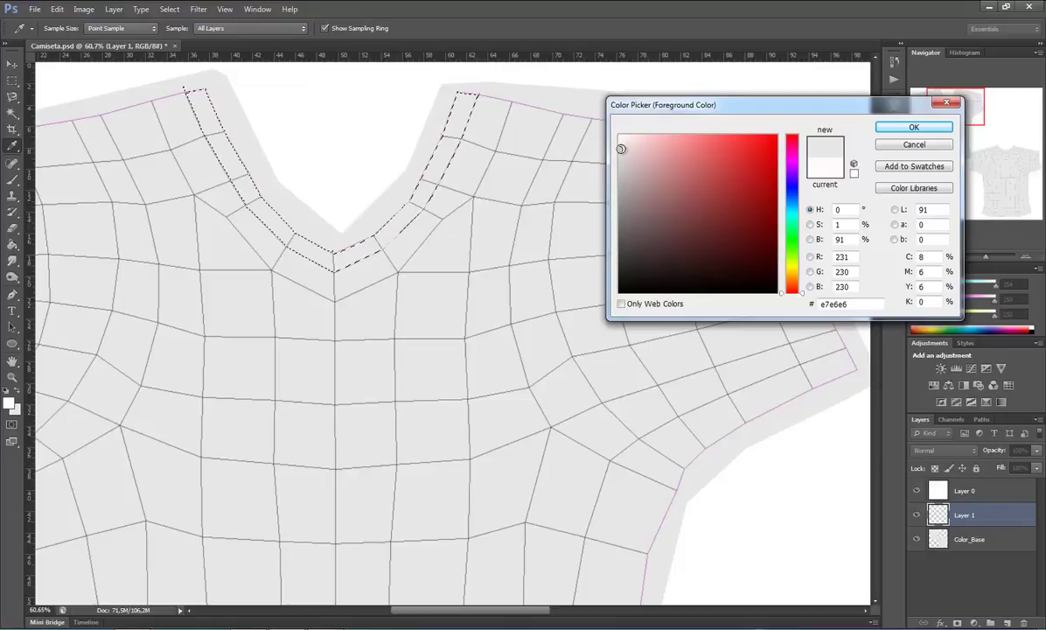
left_click_drag(621, 148, 622, 155)
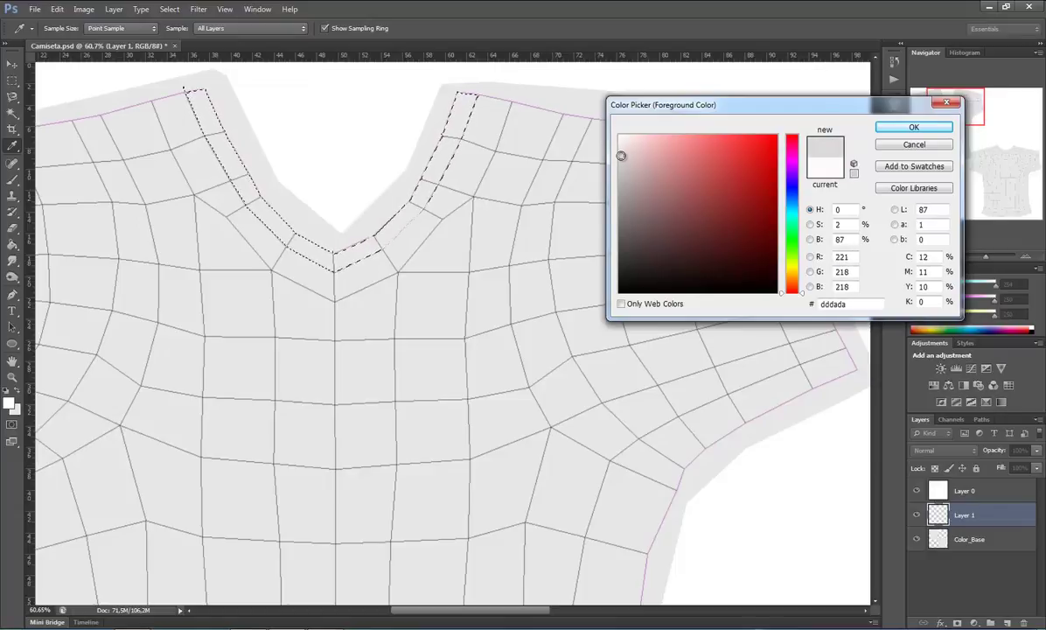
left_click(902, 127)
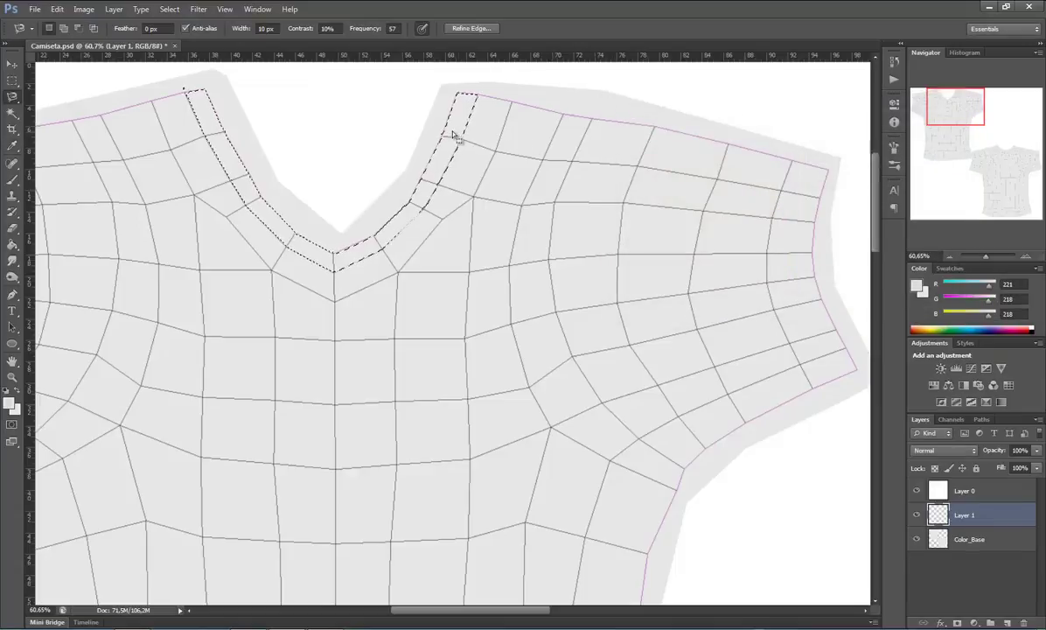
- Close the right collar outline and fill the V-neck band with dddada on Layer 1
double_click(435, 166)
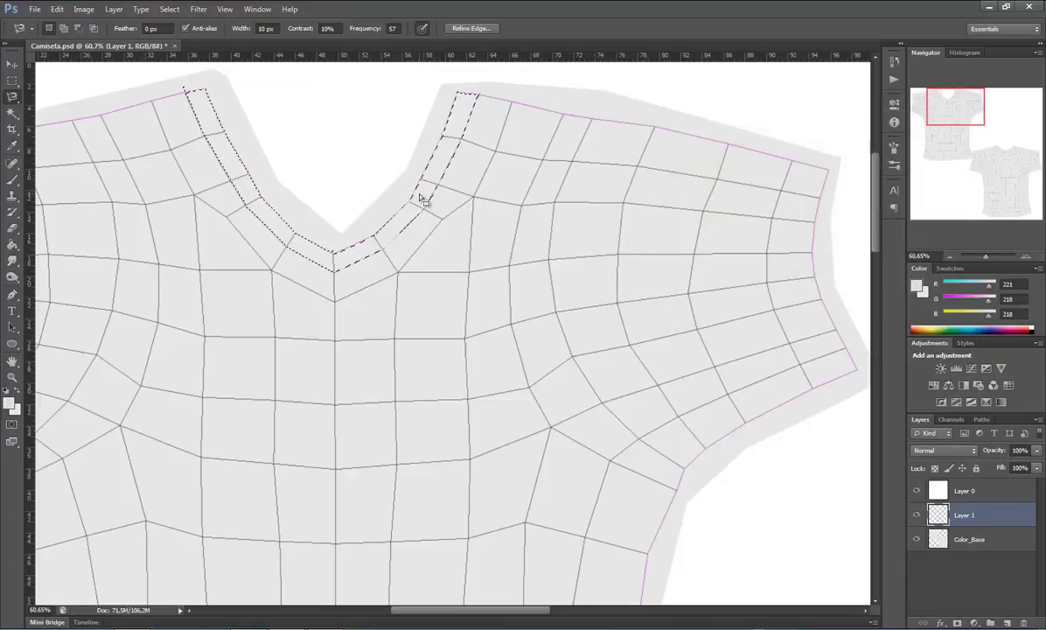
key("g")
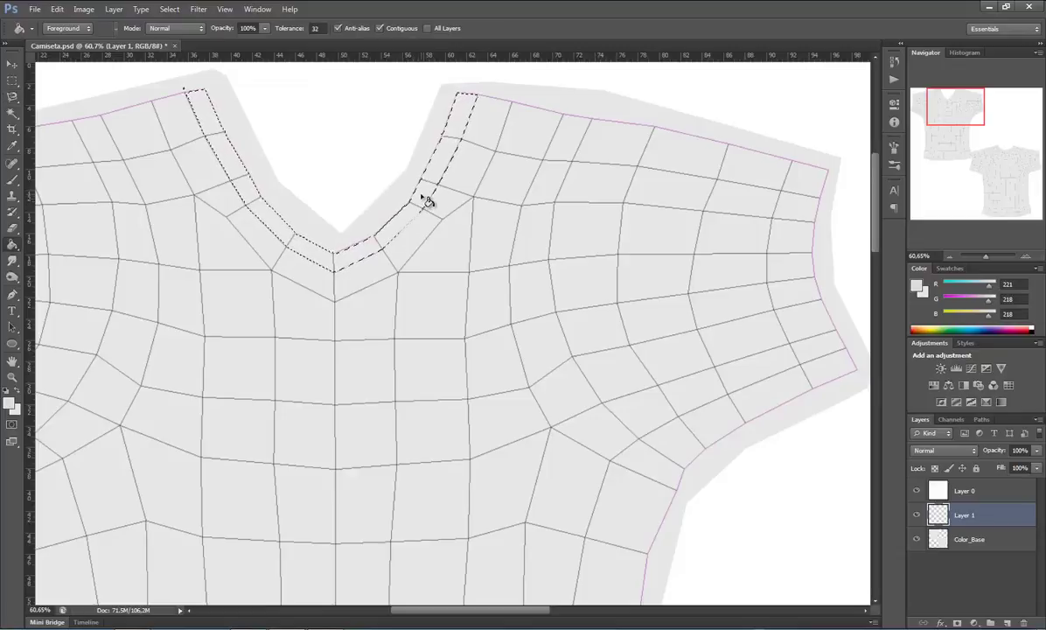
left_click(427, 200)
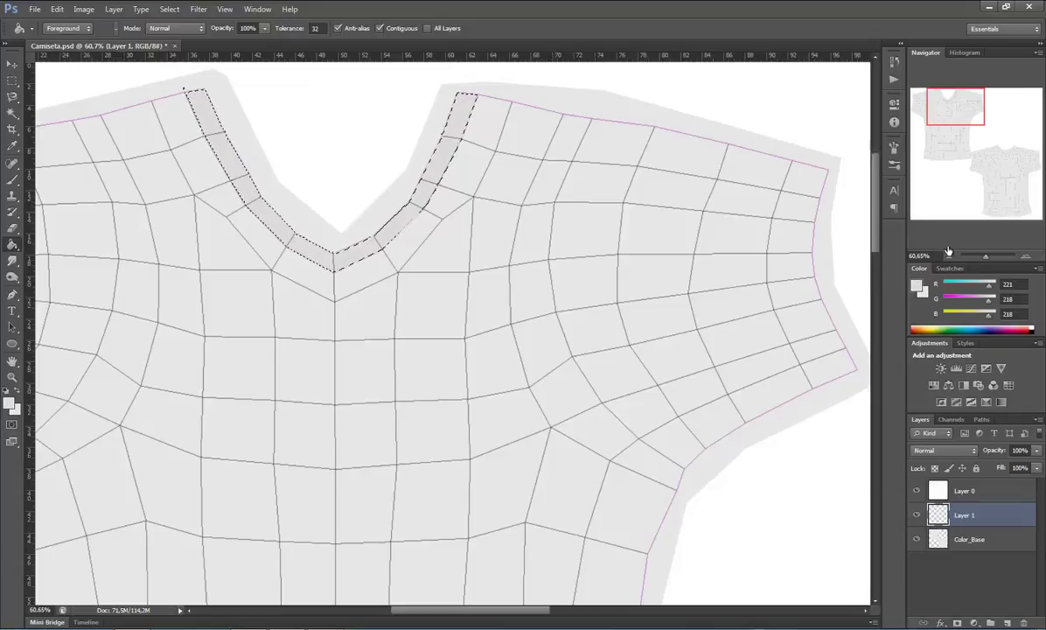
left_click_drag(988, 260, 983, 260)
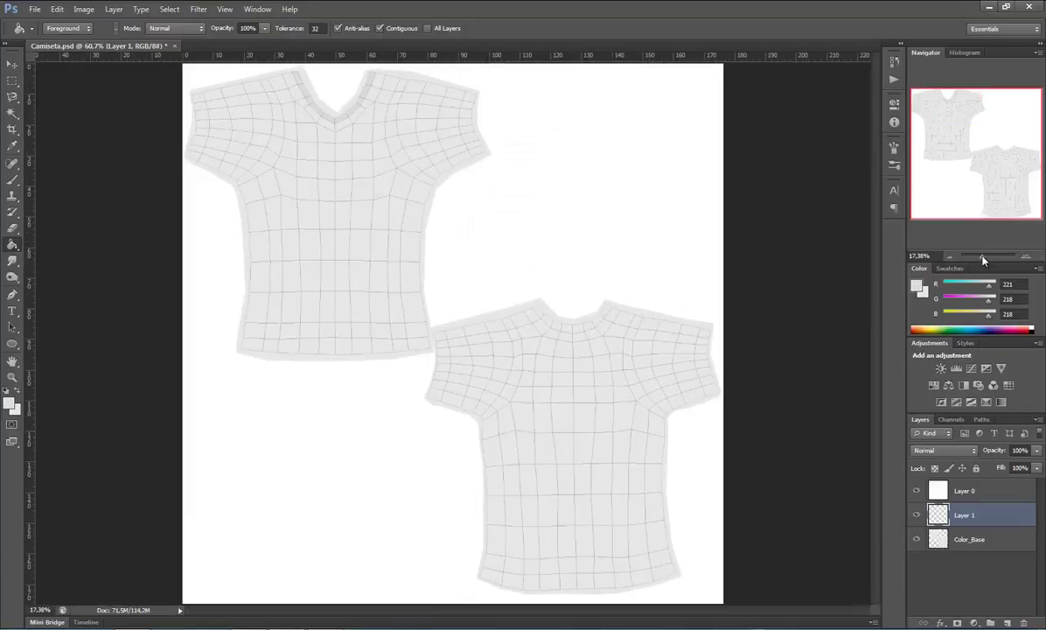
- Hide Layer 0, then zoom to the collar in 3ds Max and turn off Edged Faces to inspect the band
left_click(917, 491)
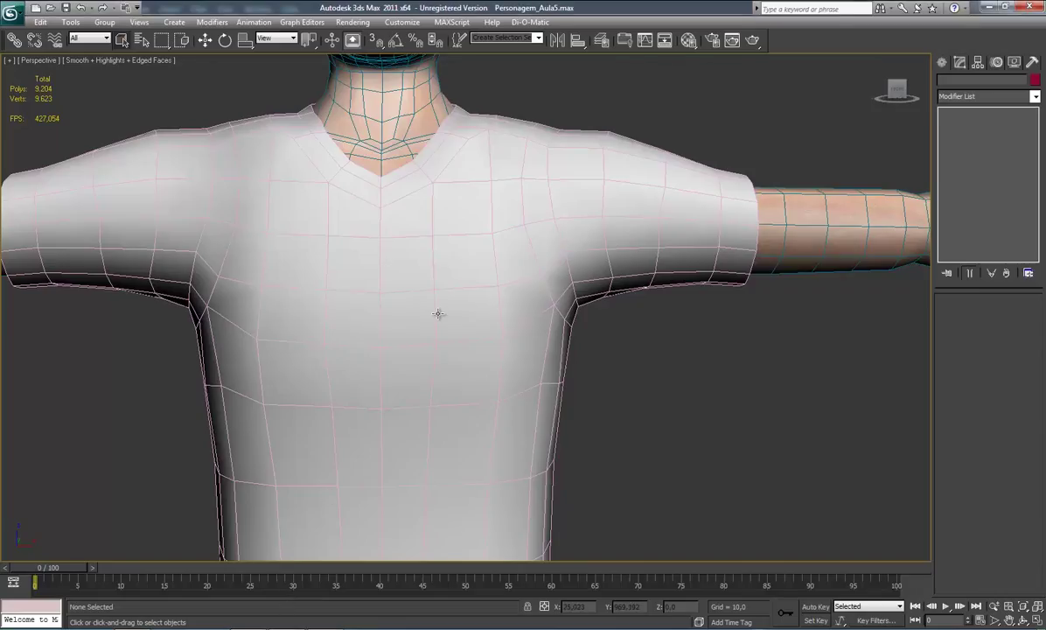
scroll(457, 303, "up", 1)
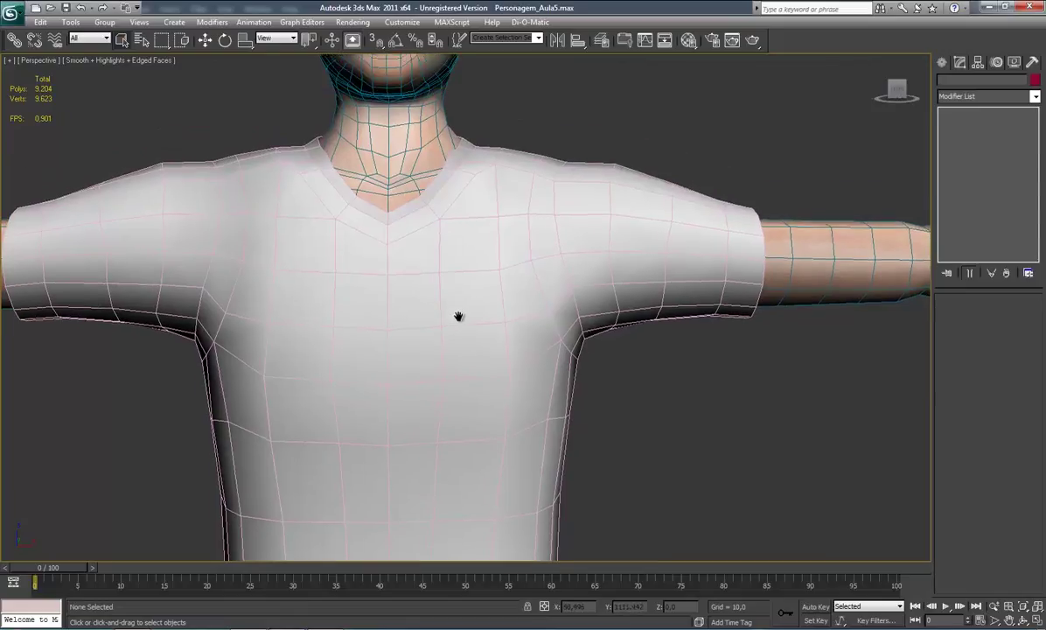
scroll(460, 319, "up", 1)
scroll(460, 329, "up", 2)
middle_click_drag(437, 281, 468, 341)
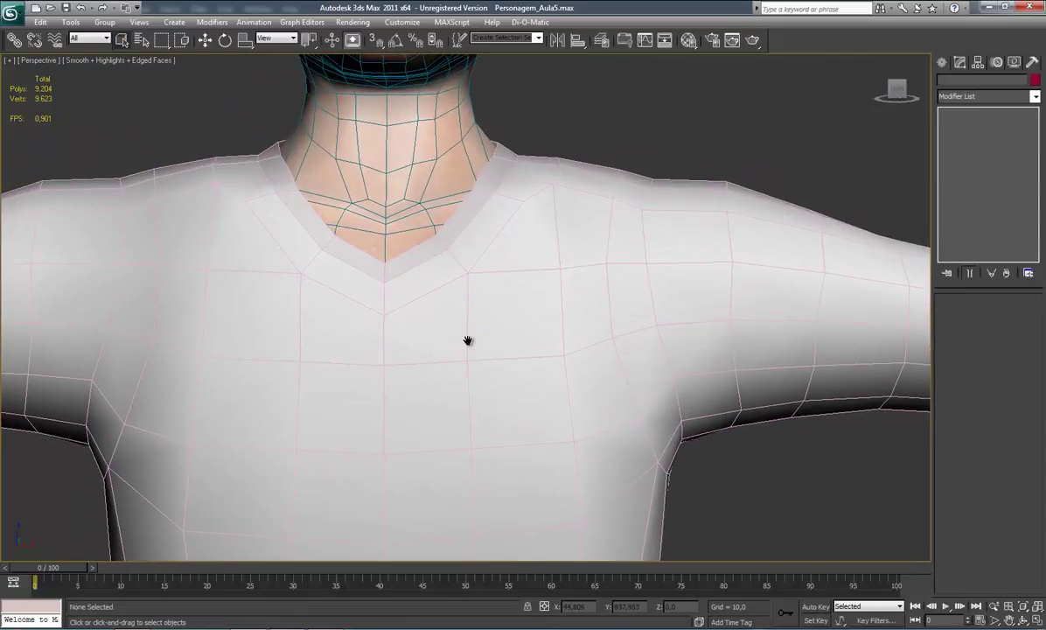
key("F4")
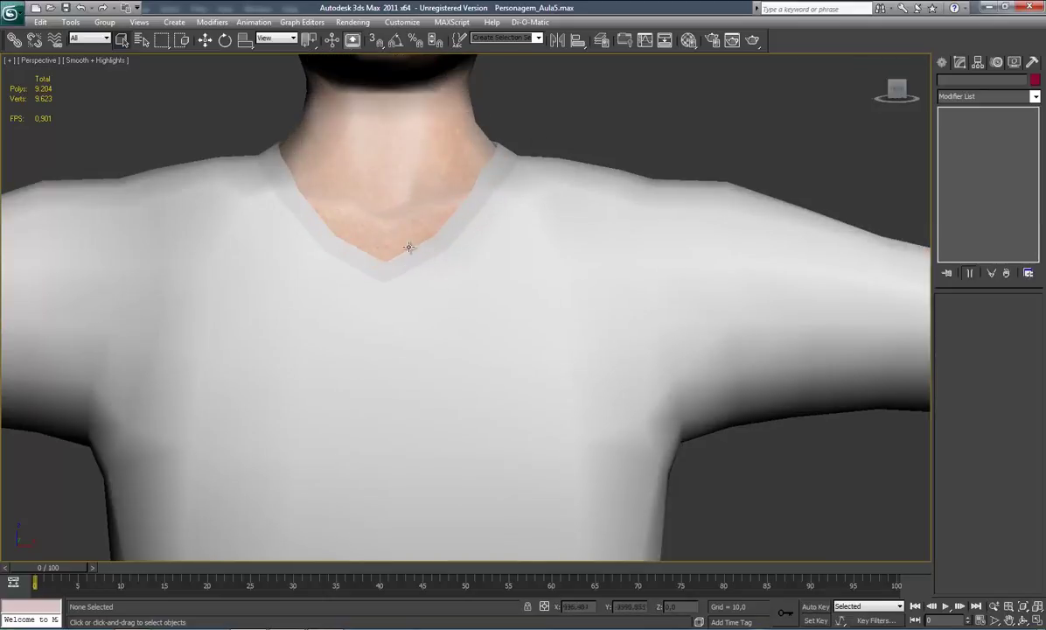
scroll(437, 258, "down", 3)
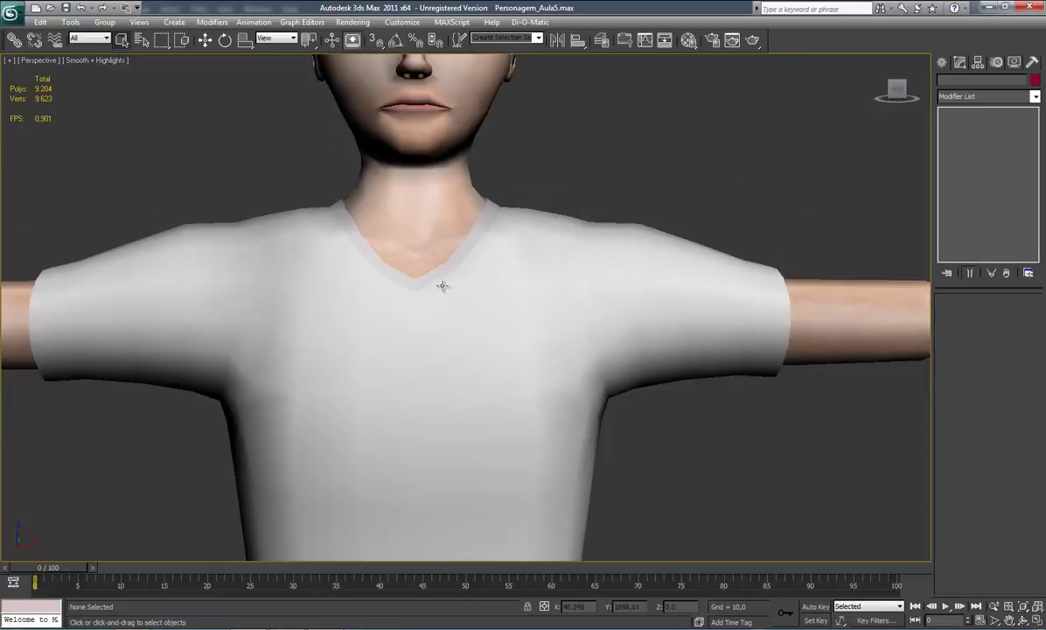
scroll(441, 285, "down", 1)
scroll(438, 296, "up", 2)
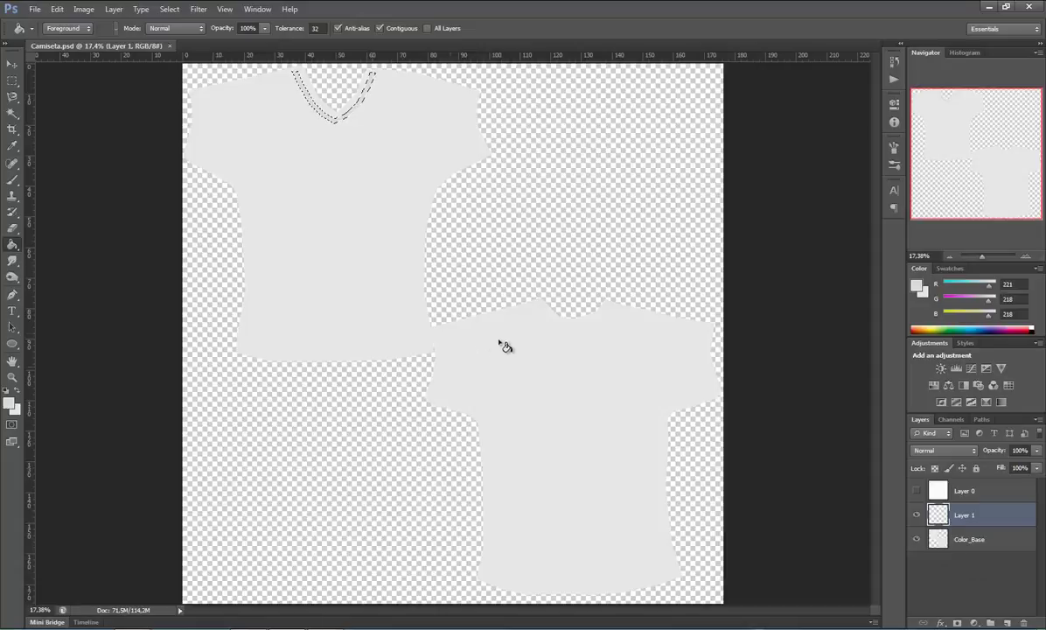
- Show Layer 0, zoom to the back shirt's collar, and start a Magnetic Lasso outline on it
left_click(917, 490)
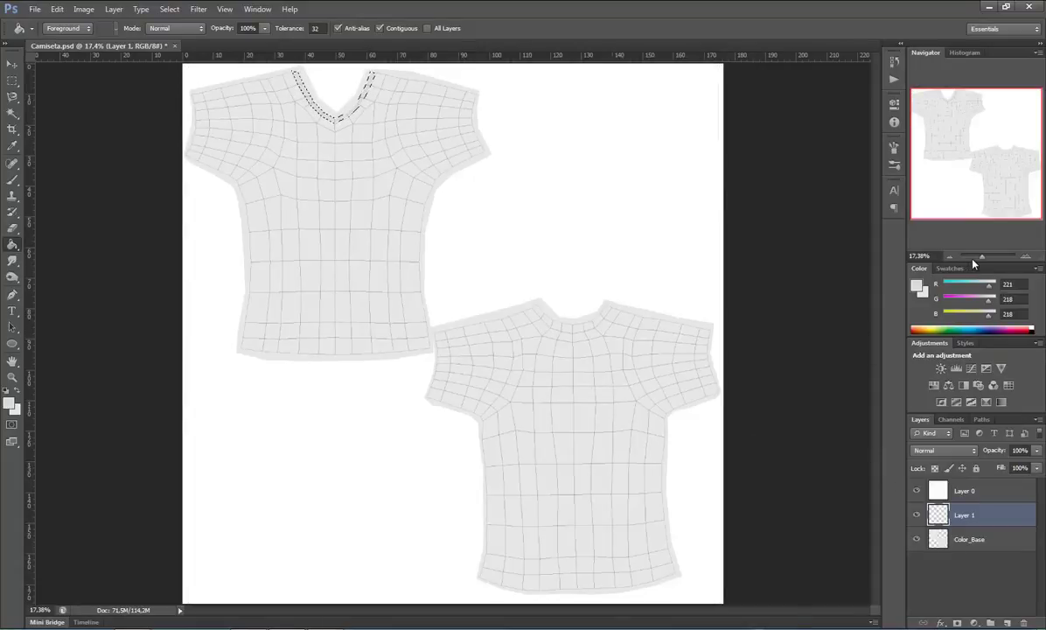
left_click_drag(982, 258, 987, 259)
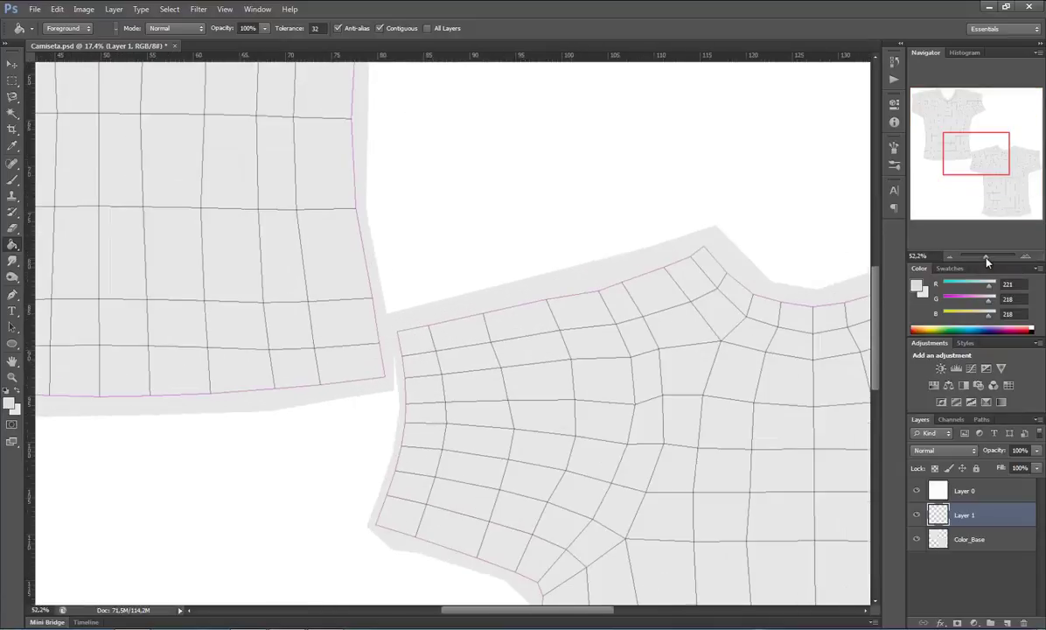
left_click_drag(979, 171, 995, 173)
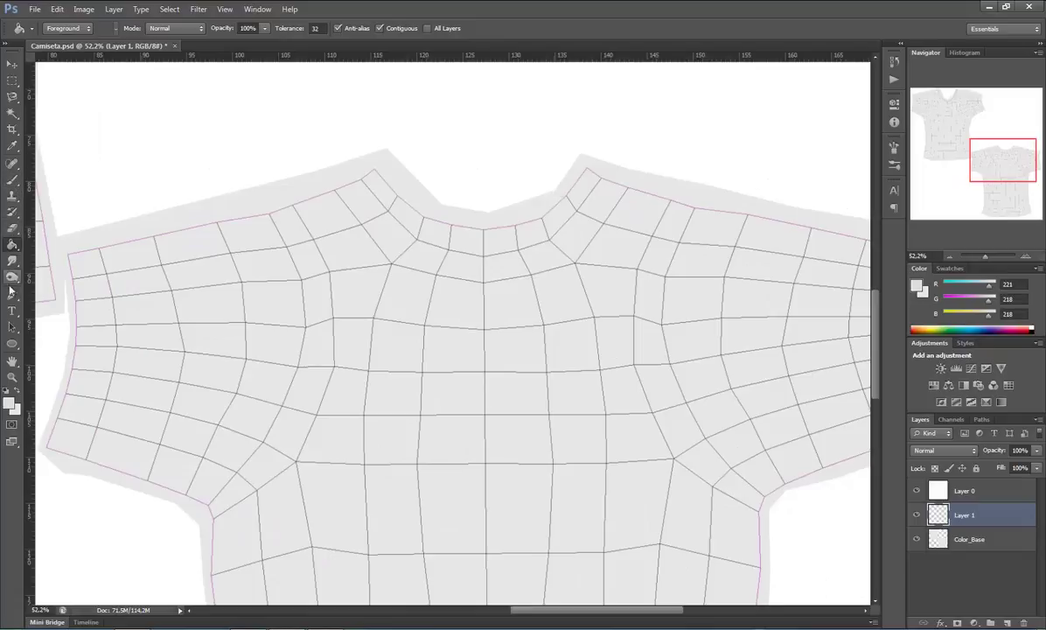
left_click(11, 98)
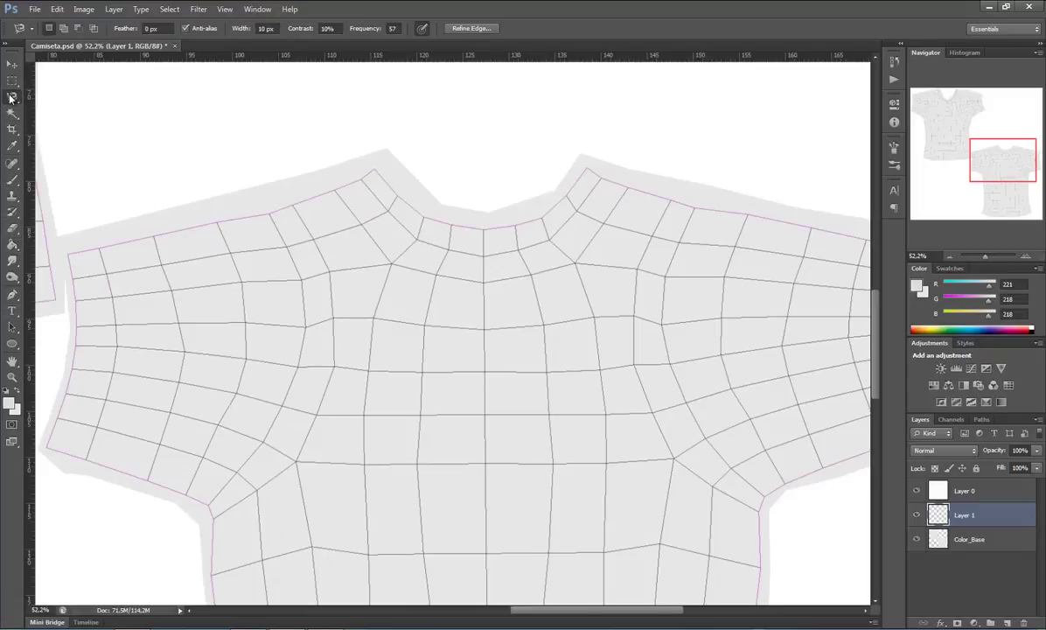
left_click(361, 177)
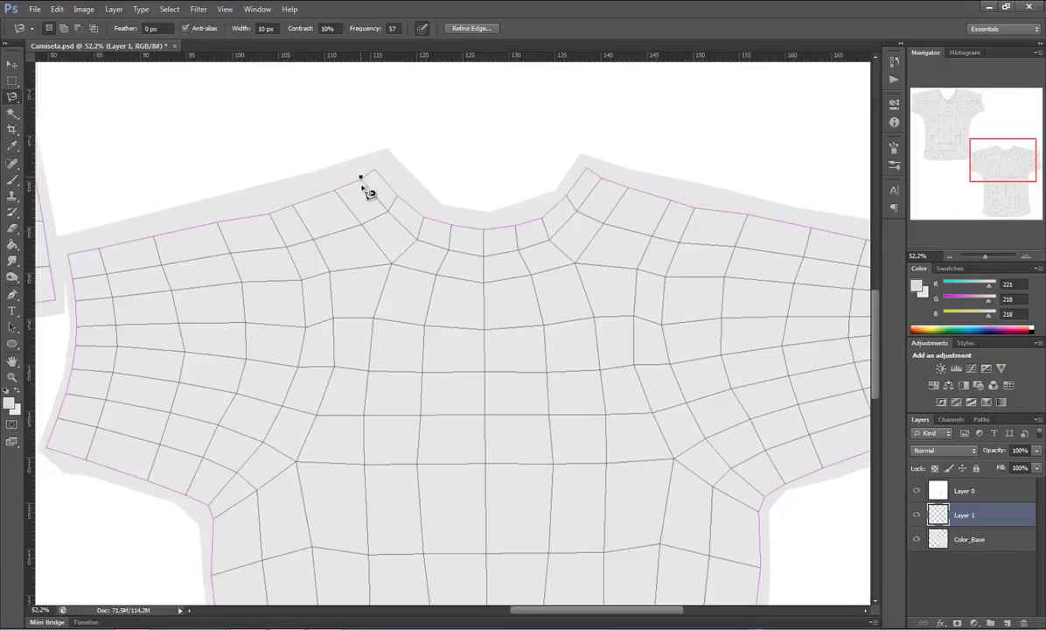
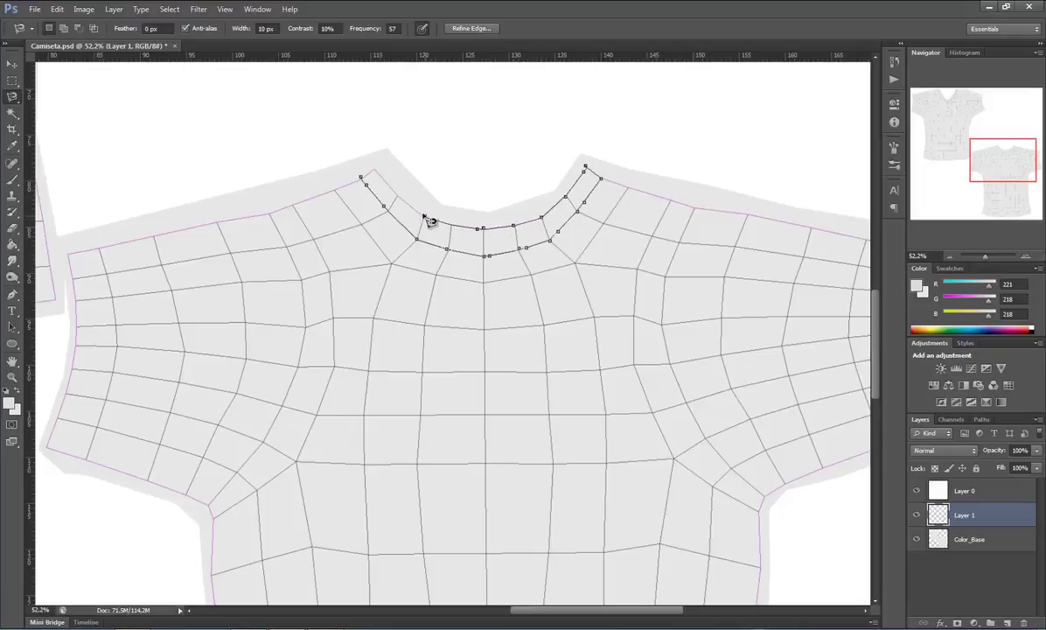
- Close the collar band selection, fill it with the darker grey, and deselect
left_click(371, 185)
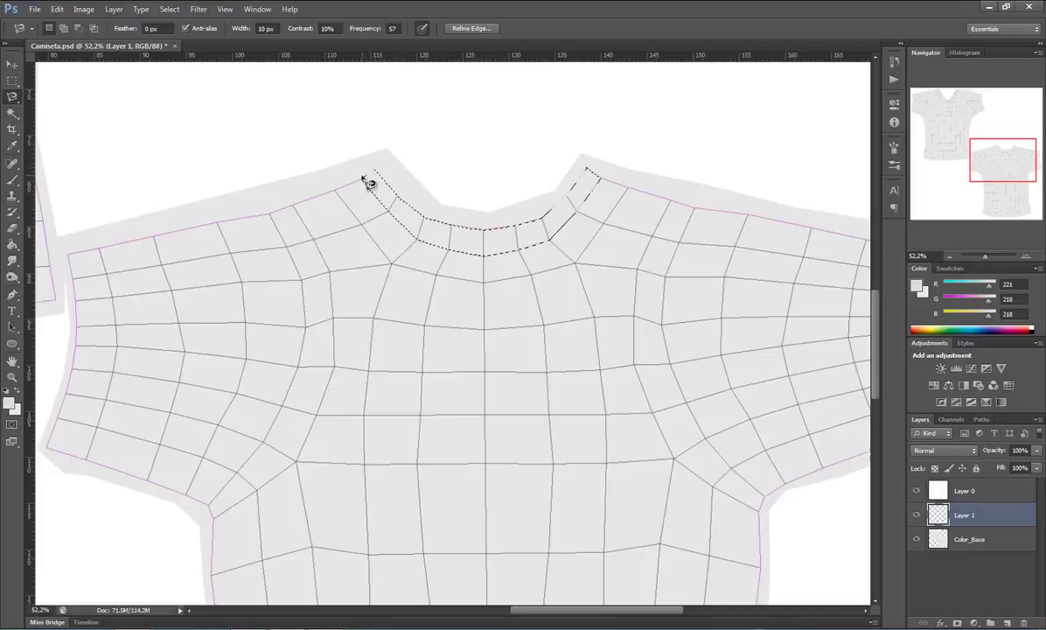
key("g")
left_click(446, 232)
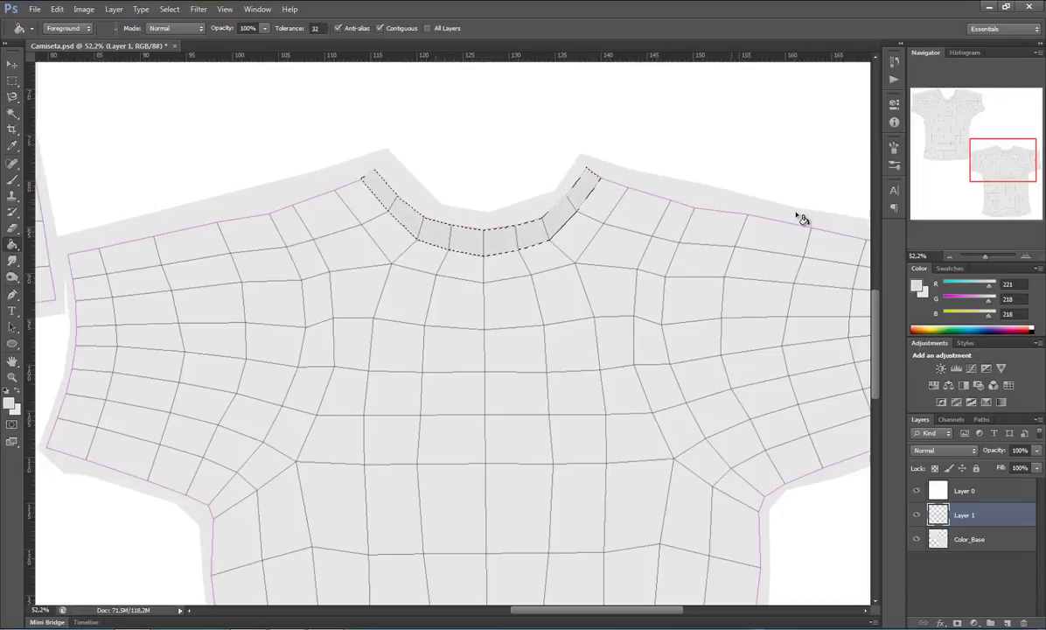
left_click_drag(997, 208, 1002, 207)
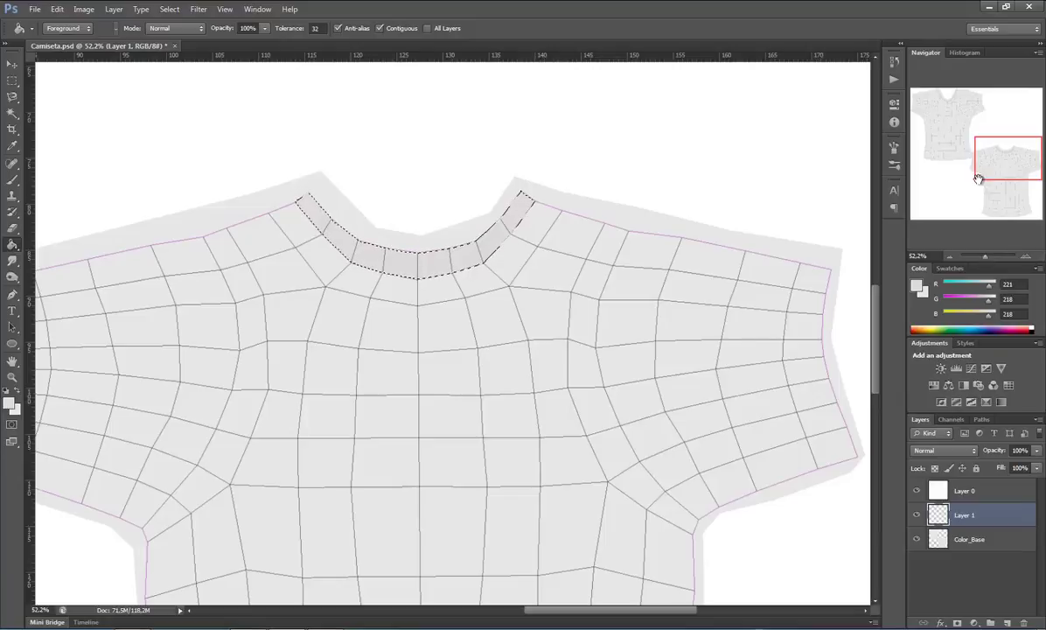
left_click_drag(1000, 168, 1000, 169)
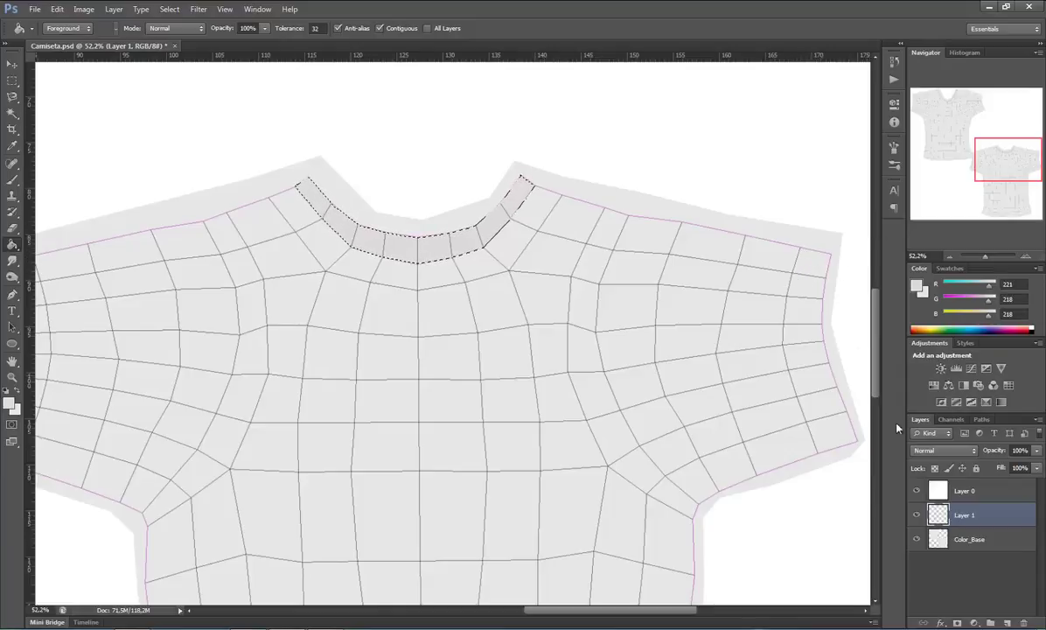
key("ctrl+d")
key("l")
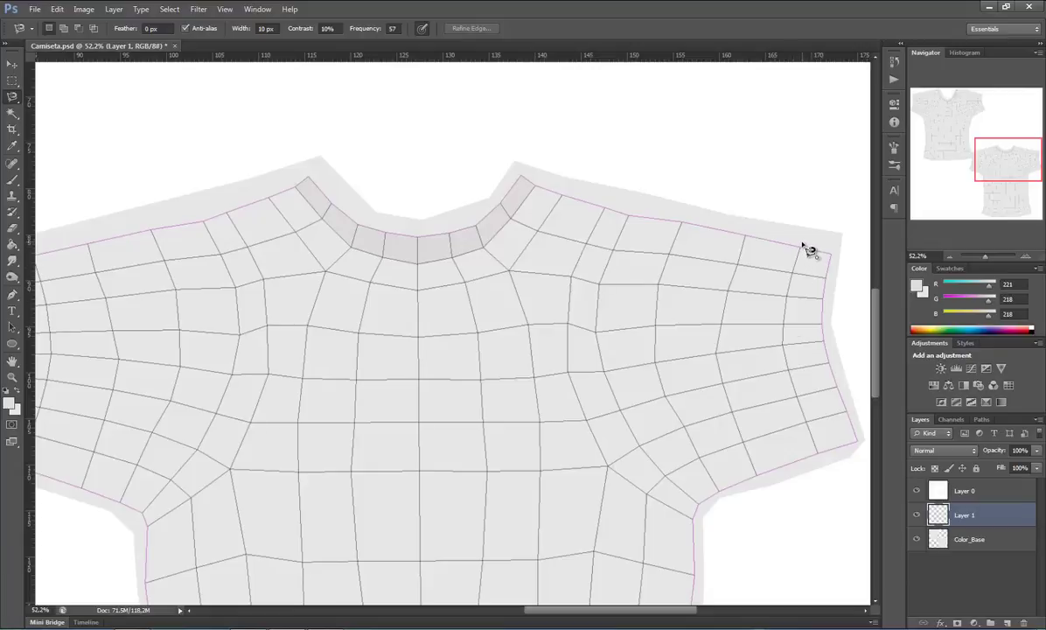
- Select the round-neck shirt's right sleeve cuff strip with Magnetic Lasso and fill it darker grey
left_click(802, 243)
double_click(787, 302)
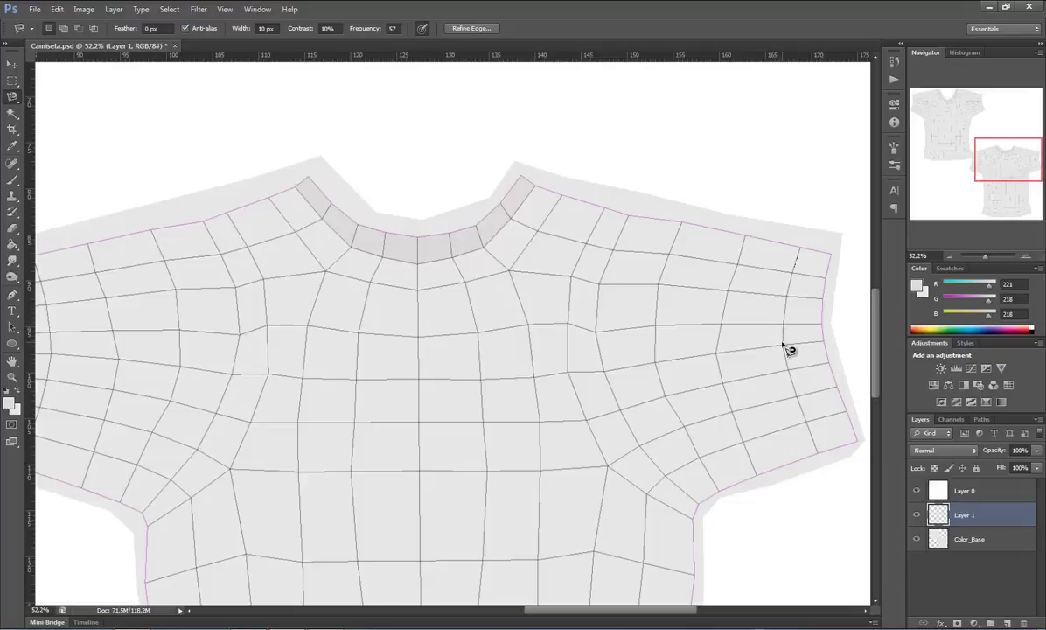
left_click(782, 343)
left_click(832, 254)
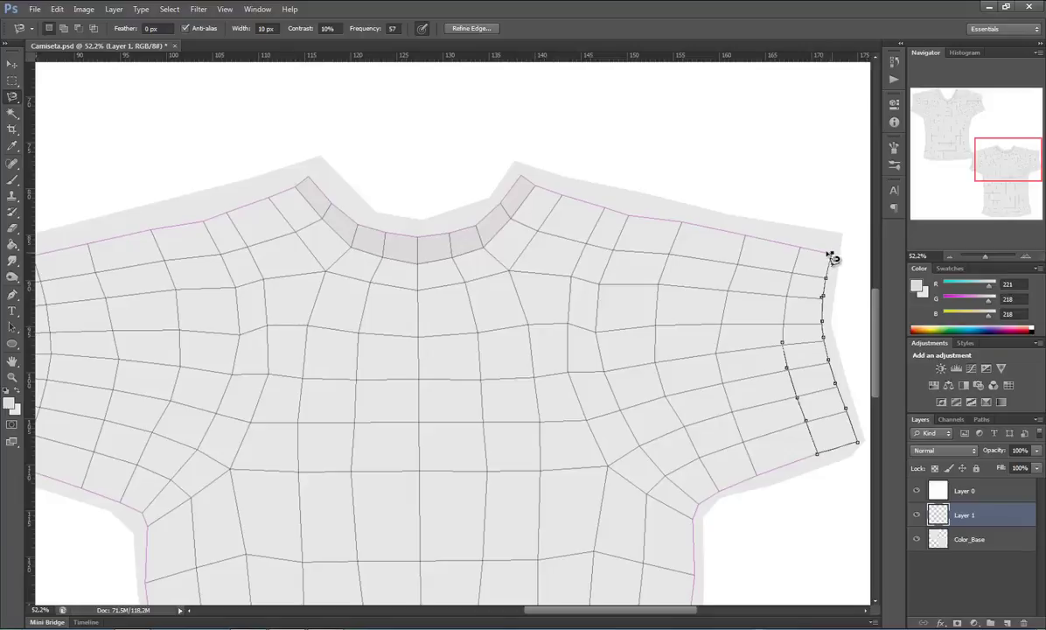
double_click(786, 346)
key("g")
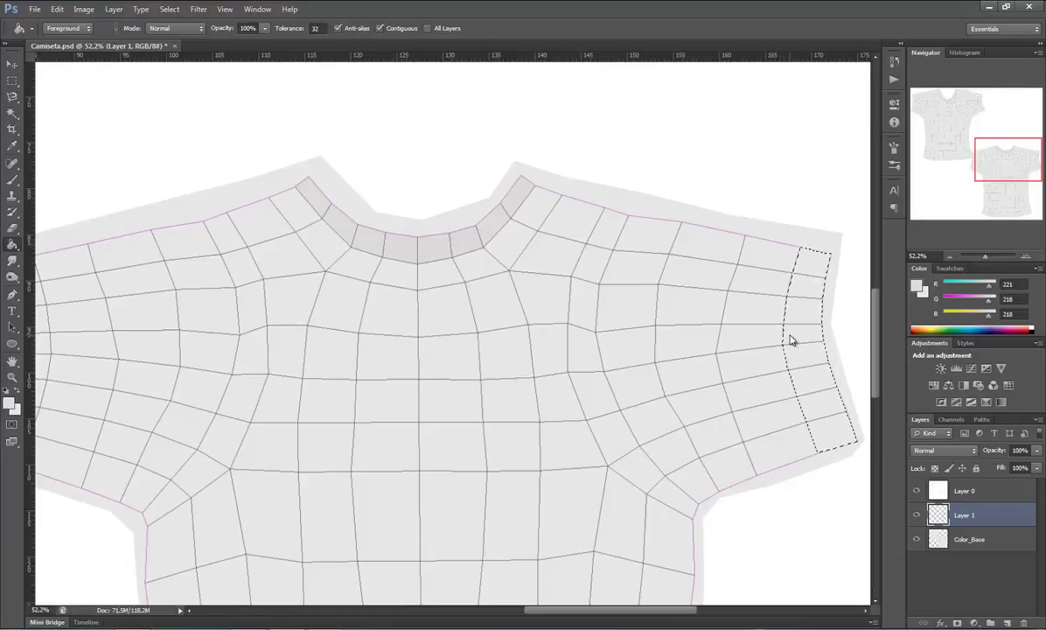
left_click(790, 340)
left_click_drag(1003, 178, 975, 163)
- Zoom to about 74% on the left sleeve, then lasso its cuff strip and fill it darker grey
left_click_drag(986, 257, 986, 257)
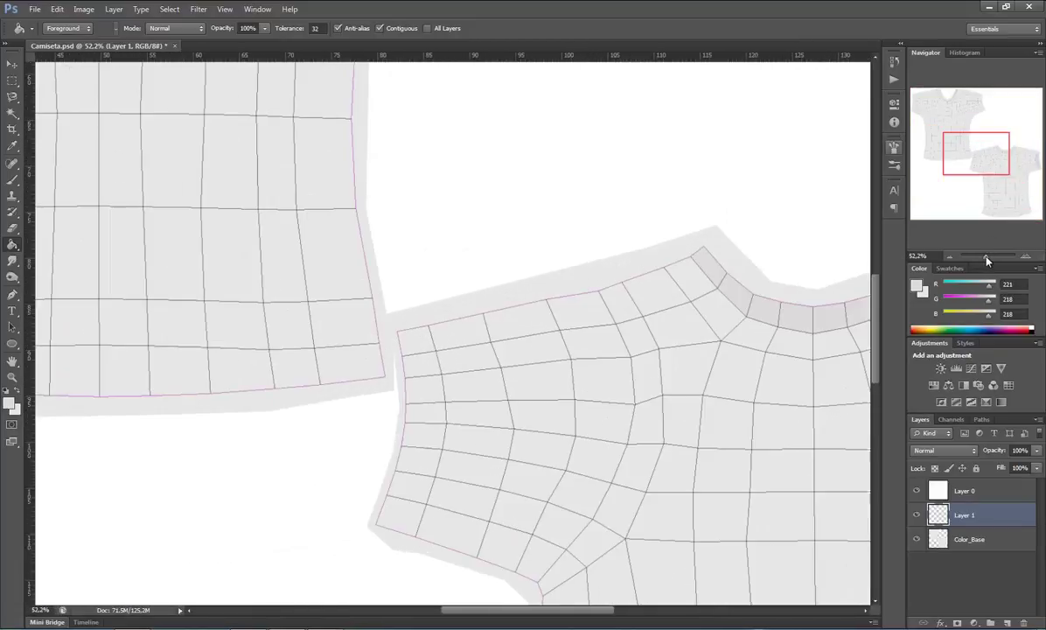
mouse_move(971, 156)
left_mouse_down()
mouse_move(983, 158)
mouse_move(974, 197)
left_mouse_up()
left_click_drag(982, 257, 988, 260)
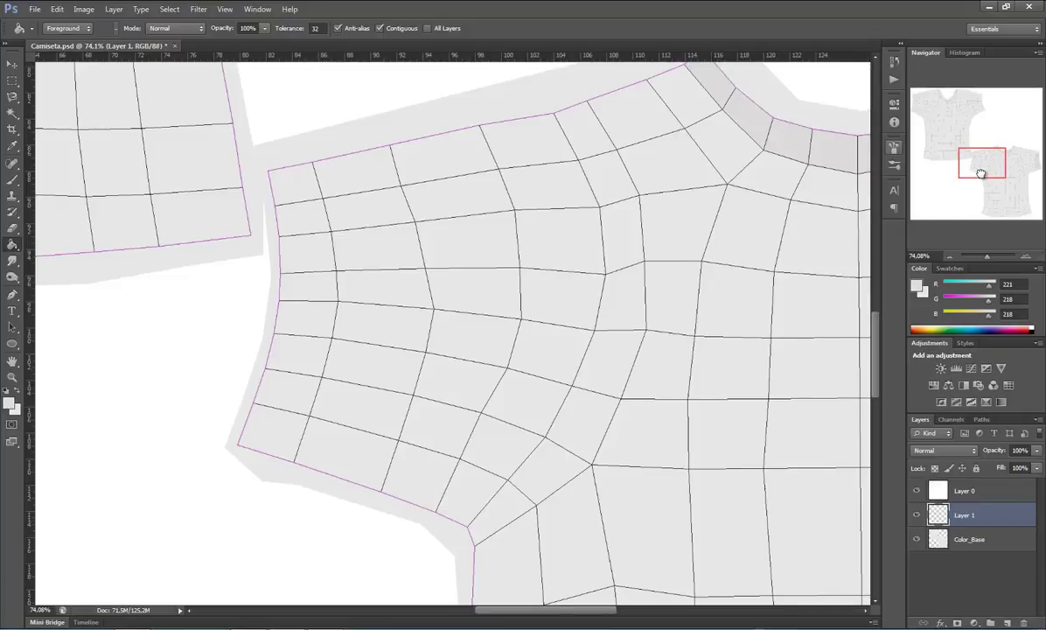
mouse_move(981, 171)
left_mouse_down()
mouse_move(970, 168)
mouse_move(980, 173)
left_mouse_up()
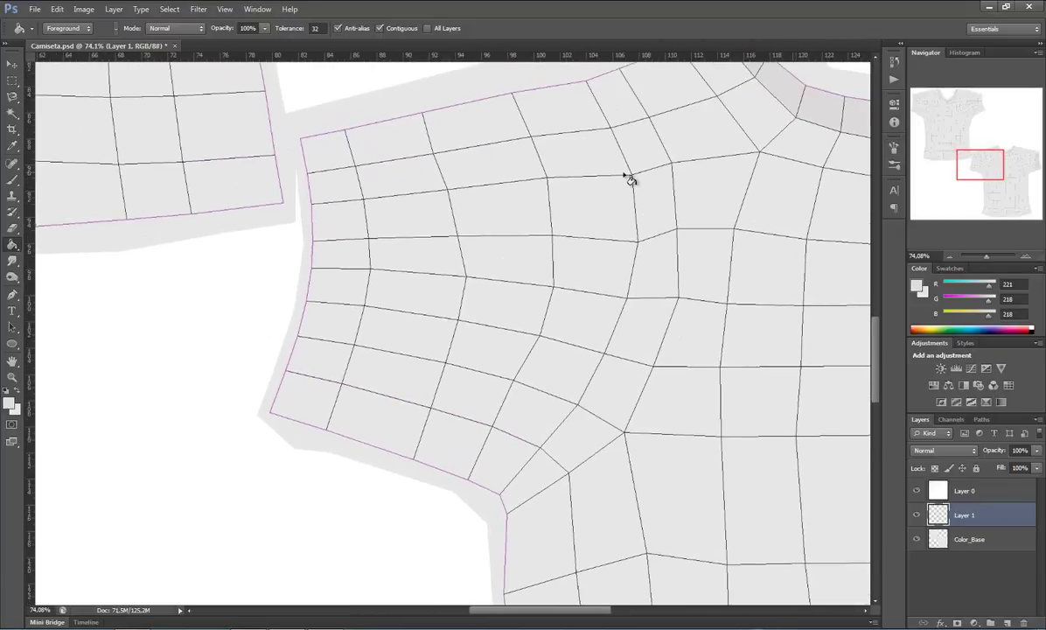
key("l")
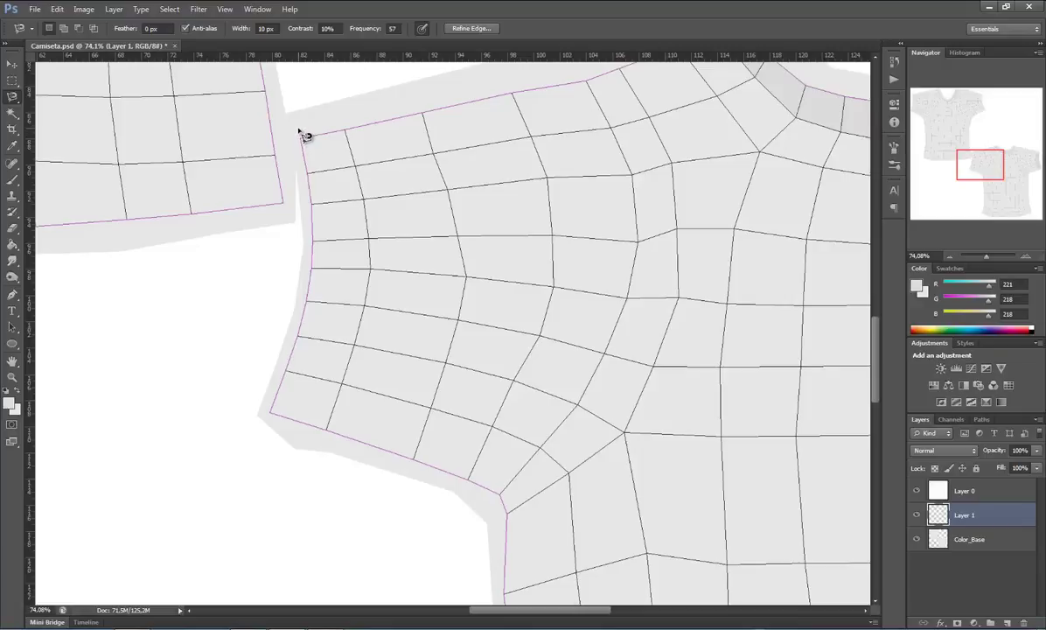
left_click(297, 130)
key("Escape")
left_click(301, 137)
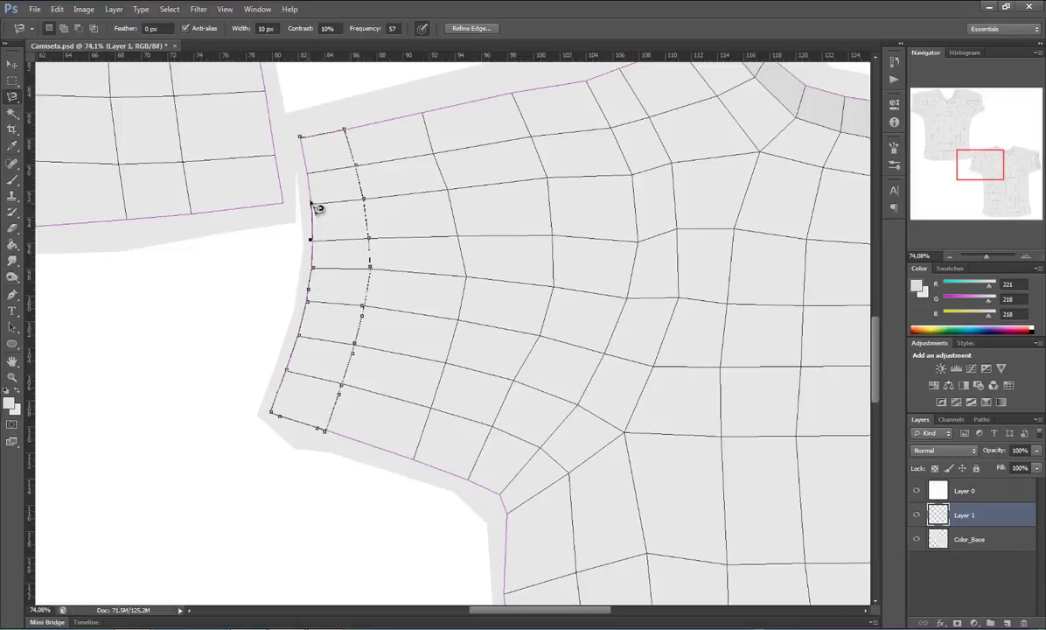
left_click(302, 138)
key("g")
left_click(320, 221)
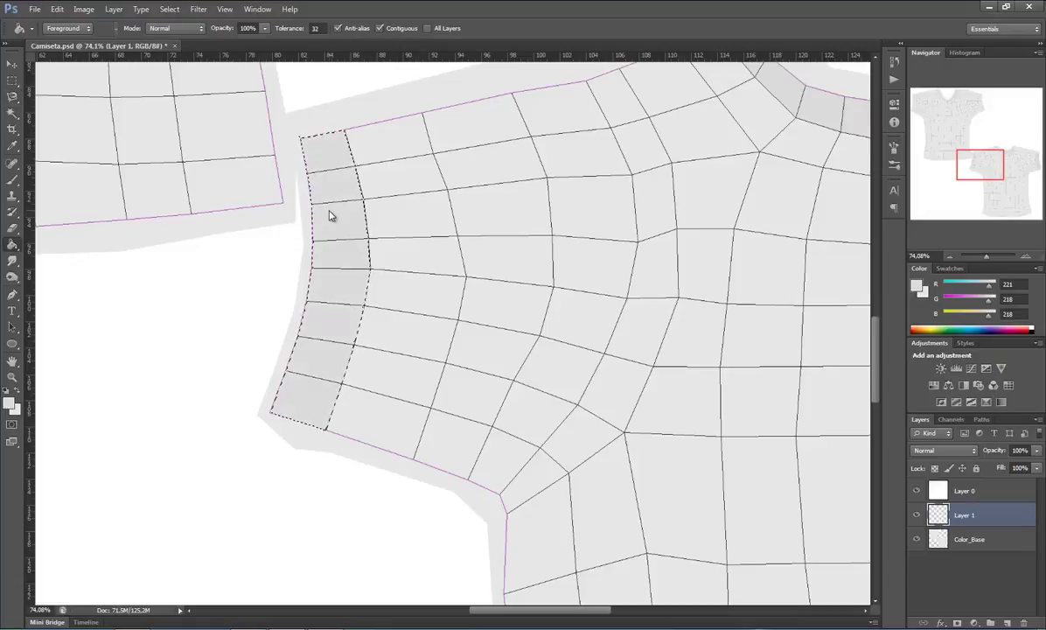
left_click_drag(982, 166, 978, 102)
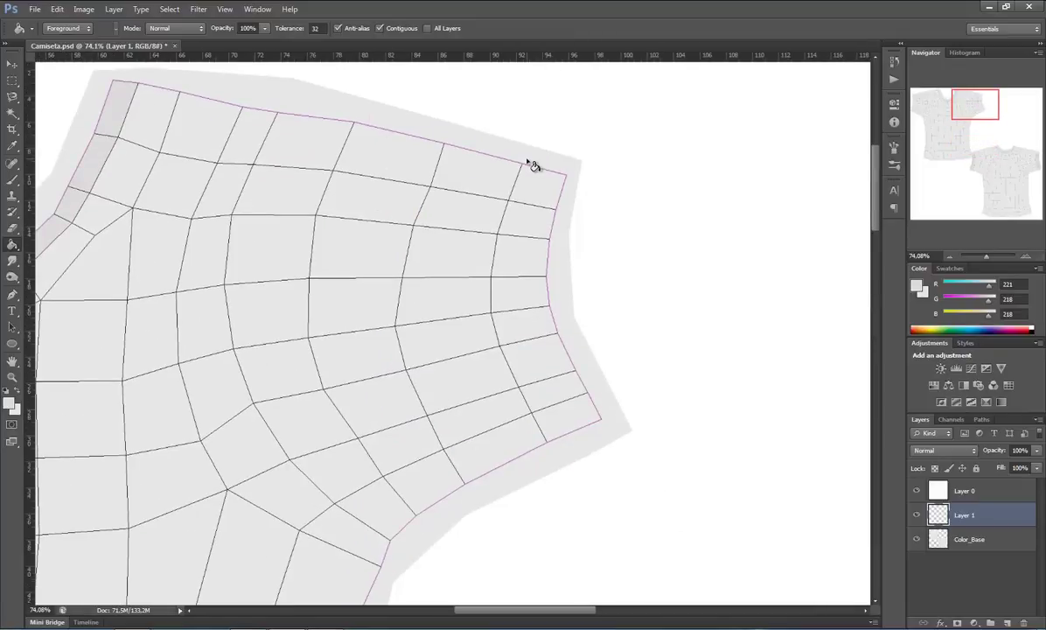
- Trace a first selection along the V-neck shirt's right sleeve cuff, then discard it
key("l")
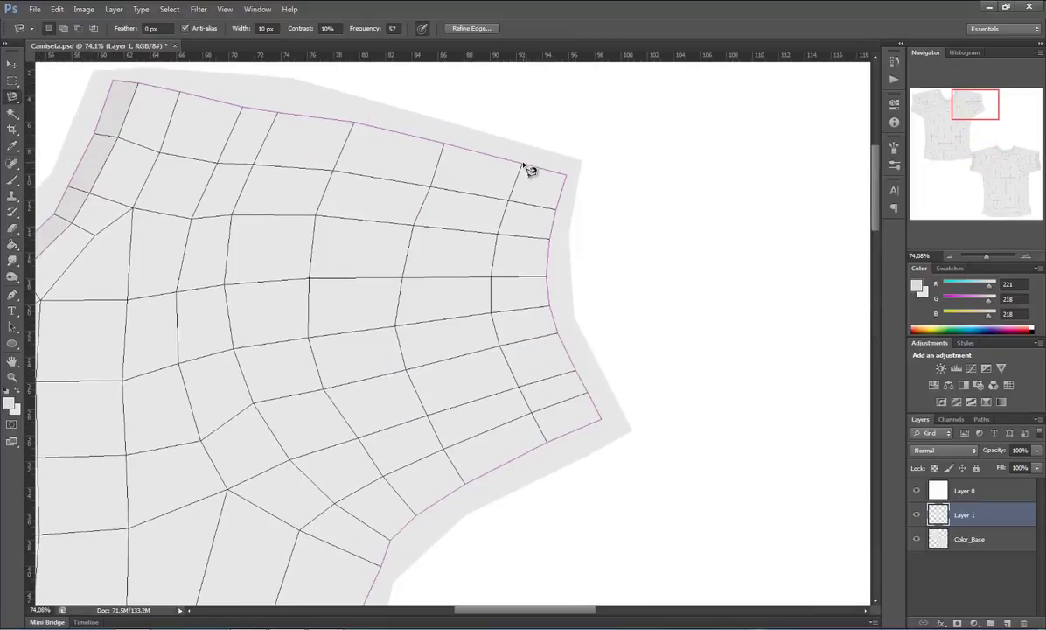
left_click(523, 163)
left_click(507, 202)
left_click(497, 234)
left_click(489, 279)
double_click(599, 410)
key("ctrl+d")
- Reselect the V-neck right sleeve cuff strip and fill it darker grey
left_click(522, 162)
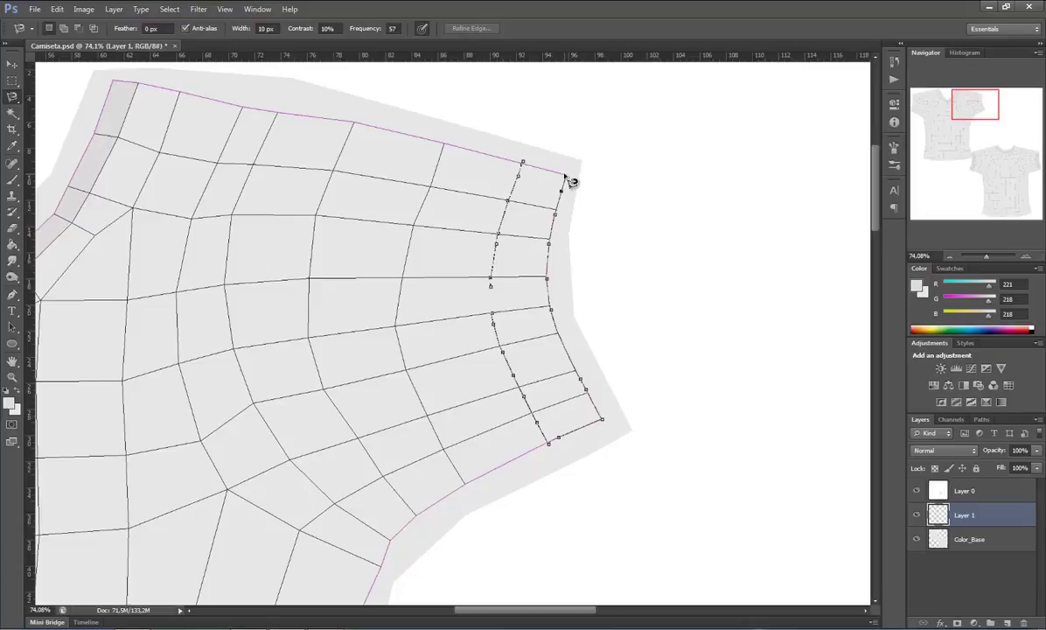
left_click(523, 164)
key("g")
left_click(537, 215)
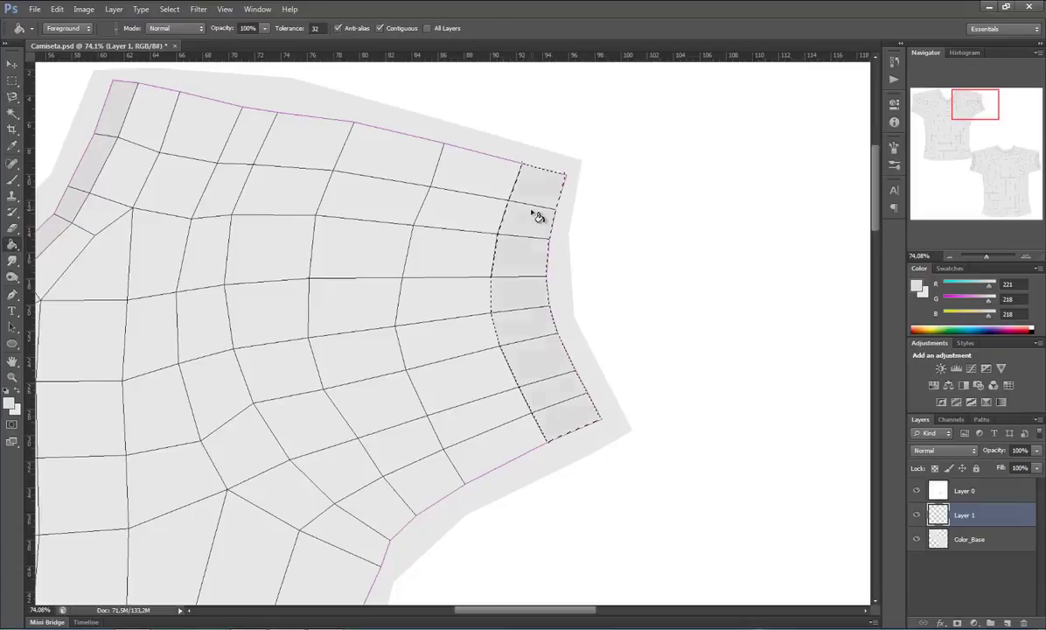
left_click_drag(966, 102, 924, 100)
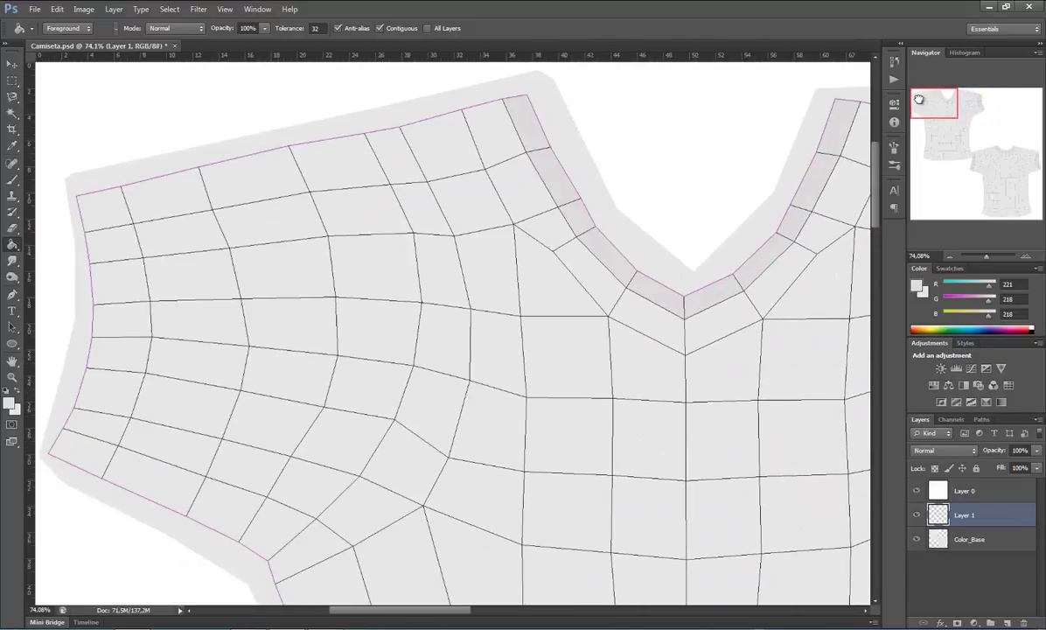
- Lasso the V-neck shirt's left sleeve cuff and fill it darker grey
key("l")
left_click(77, 196)
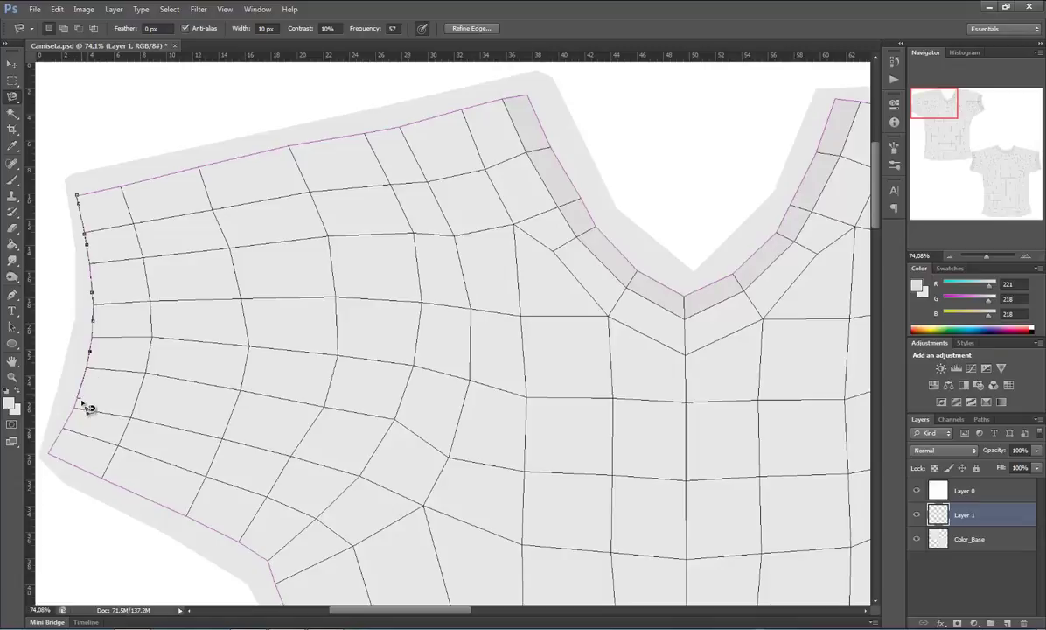
left_click(49, 455)
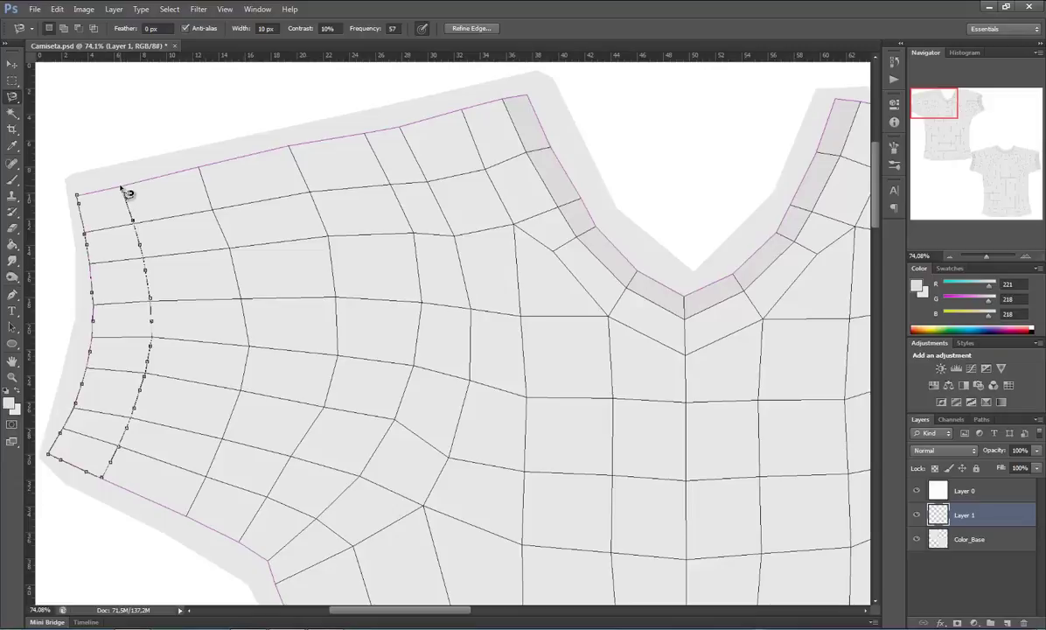
left_click(78, 197)
key("g")
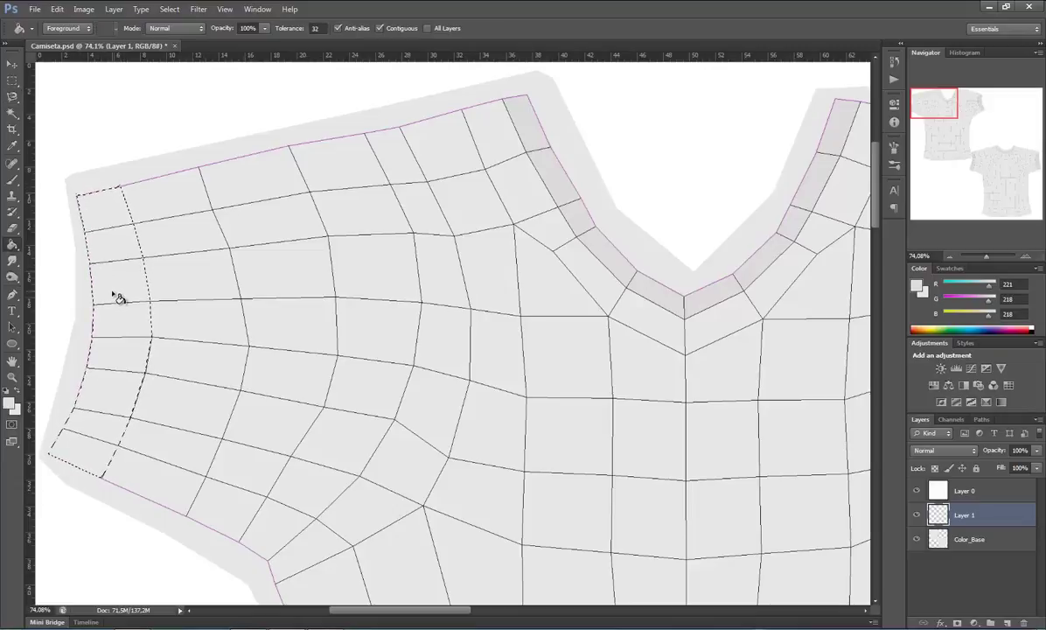
left_click(118, 298)
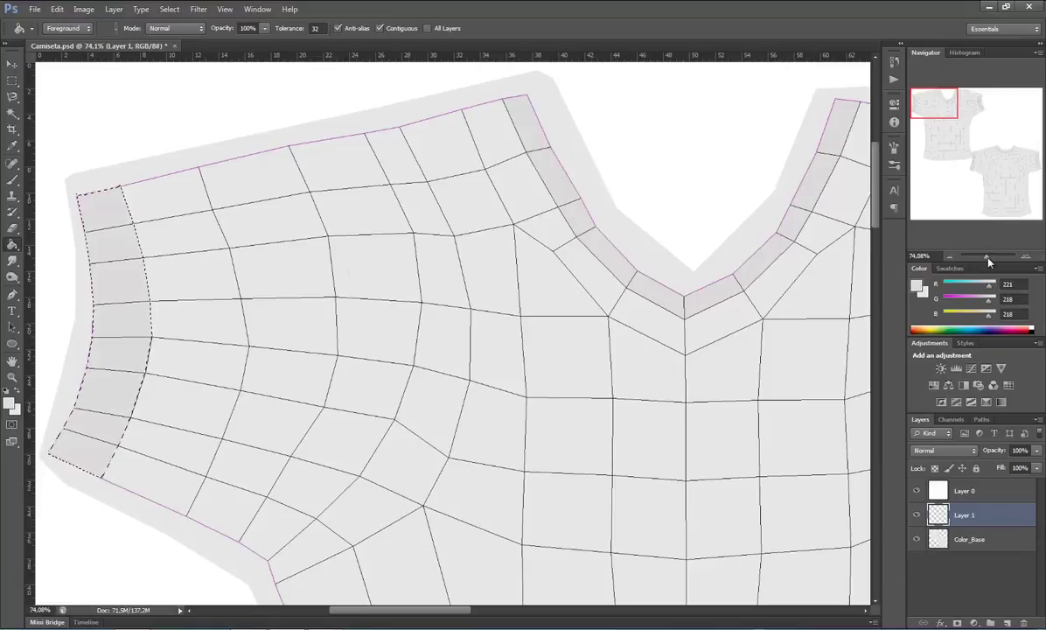
- Hide the white Layer 0, save the texture, and switch to 3ds Max
left_click_drag(989, 260, 981, 256)
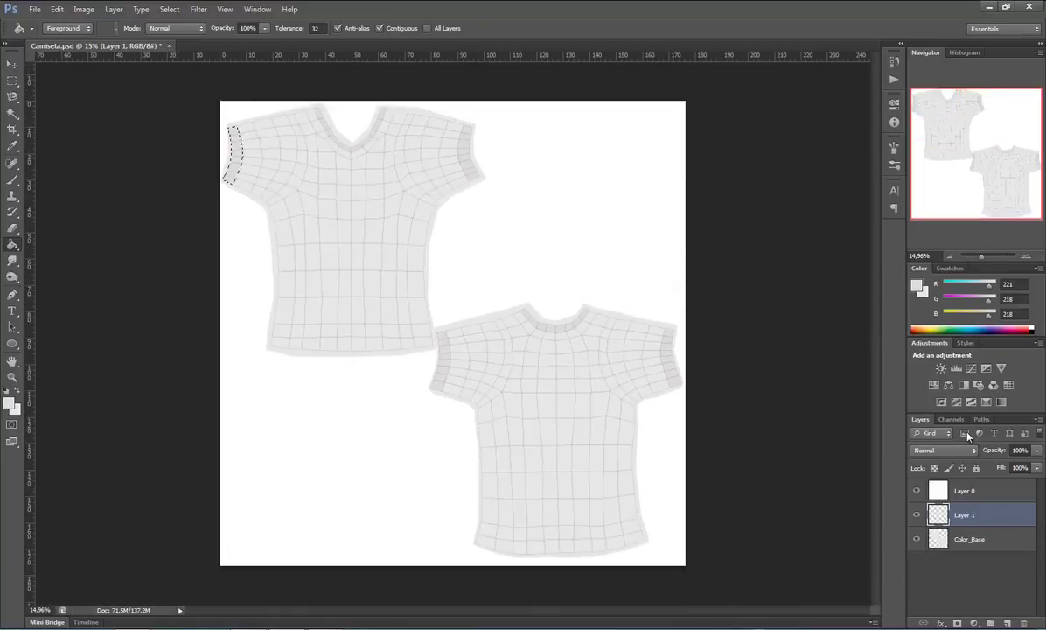
left_click(917, 491)
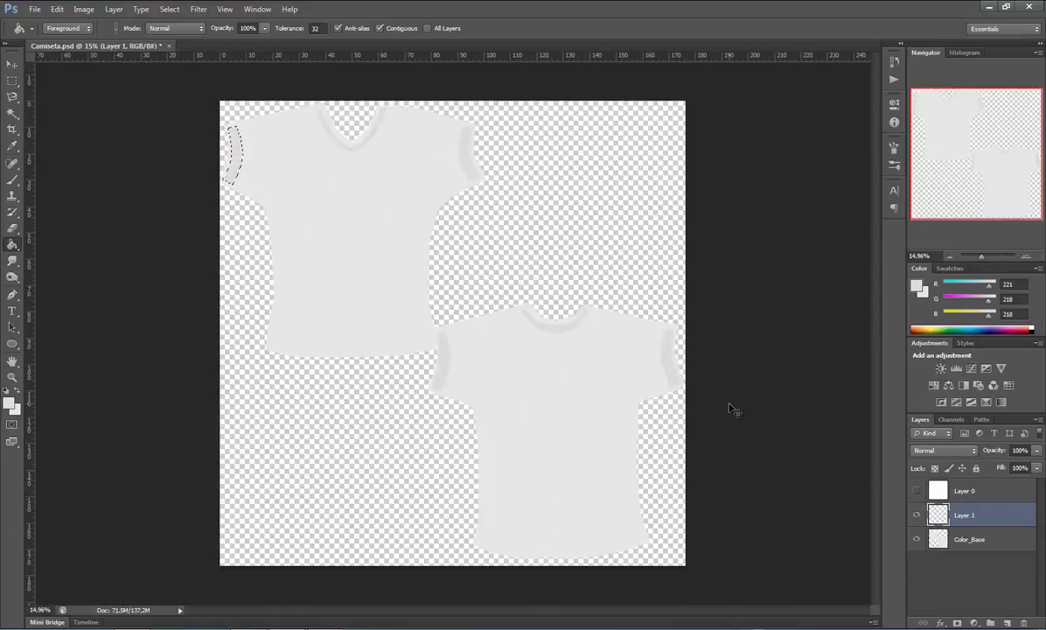
key("ctrl+s")
key("alt+Tab")
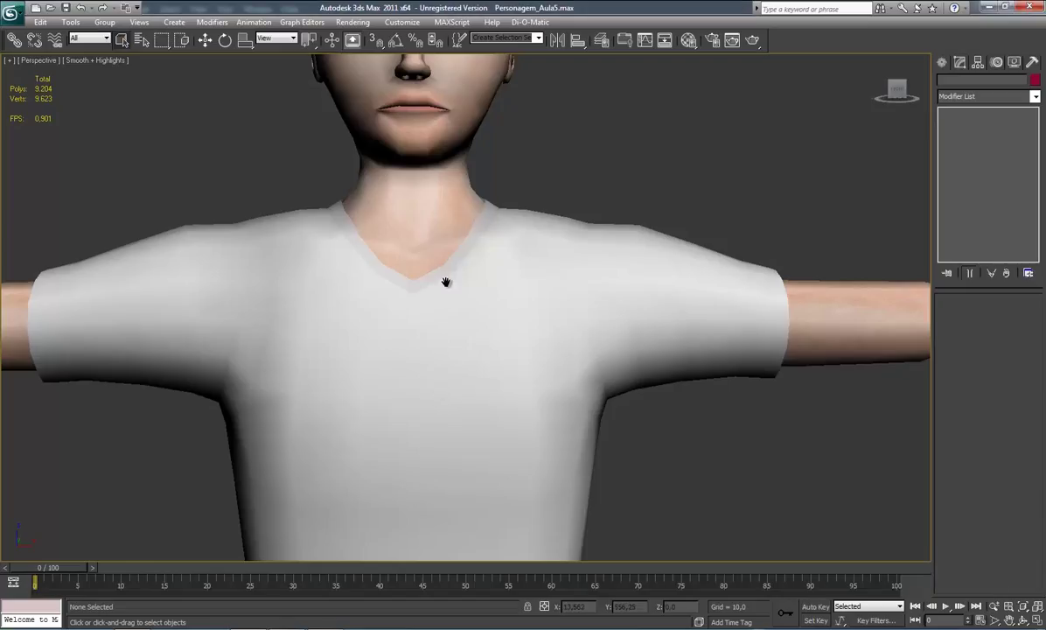
- Orbit the 3ds Max view to check the shirt front and hem, then return to Photoshop
scroll(473, 350, "down", 3)
scroll(604, 282, "down", 1)
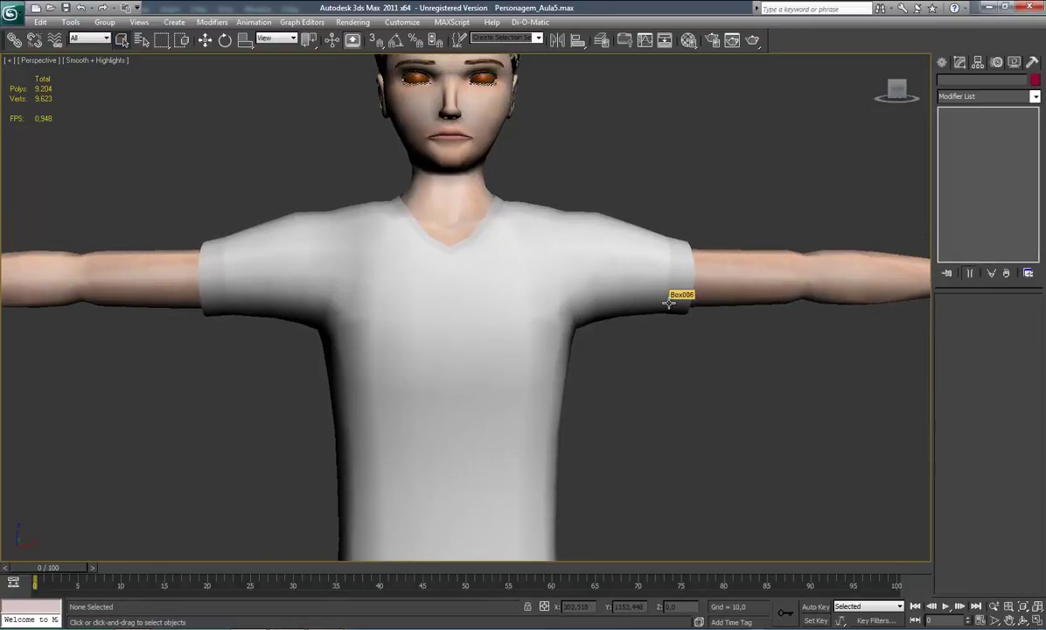
key("ctrl+r")
mouse_move(556, 273)
left_mouse_down()
mouse_move(495, 315)
mouse_move(532, 329)
mouse_move(435, 342)
mouse_move(390, 306)
mouse_move(390, 283)
mouse_move(551, 290)
mouse_move(577, 322)
mouse_move(584, 296)
mouse_move(586, 310)
mouse_move(572, 226)
mouse_move(610, 279)
mouse_move(485, 325)
mouse_move(423, 373)
mouse_move(444, 357)
mouse_move(365, 351)
mouse_move(486, 329)
left_mouse_up()
mouse_move(492, 492)
left_mouse_down()
mouse_move(521, 362)
mouse_move(562, 363)
mouse_move(505, 366)
left_mouse_up()
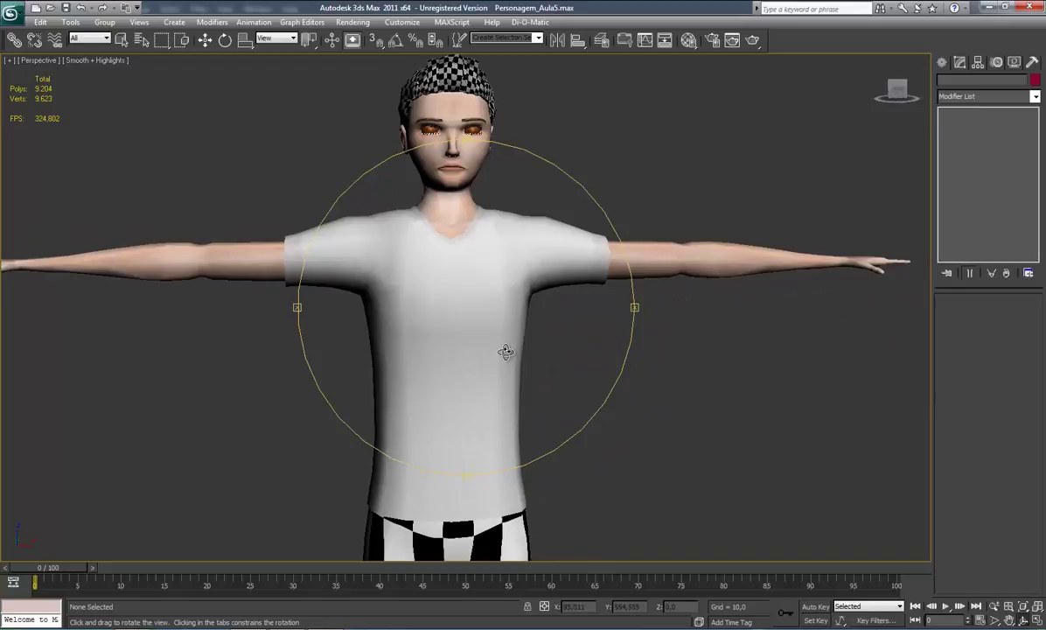
scroll(505, 352, "up", 3)
mouse_move(493, 453)
left_mouse_down()
mouse_move(443, 355)
mouse_move(355, 460)
left_mouse_up()
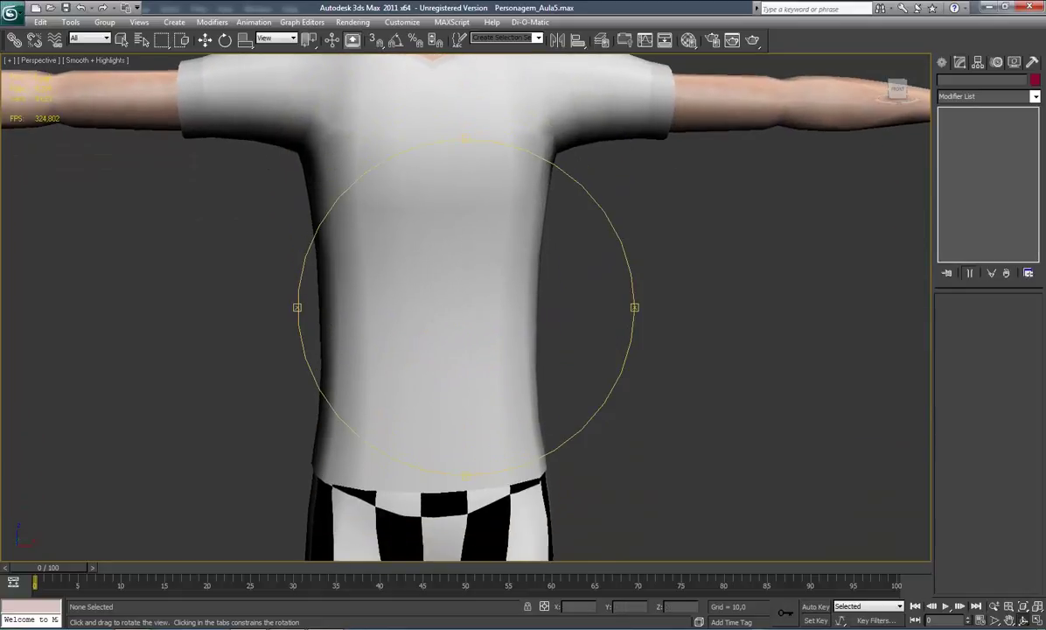
key("alt+Tab")
- Show the wireframe Layer 0, rename it UVs, and make Layer 1 active
left_click(917, 492)
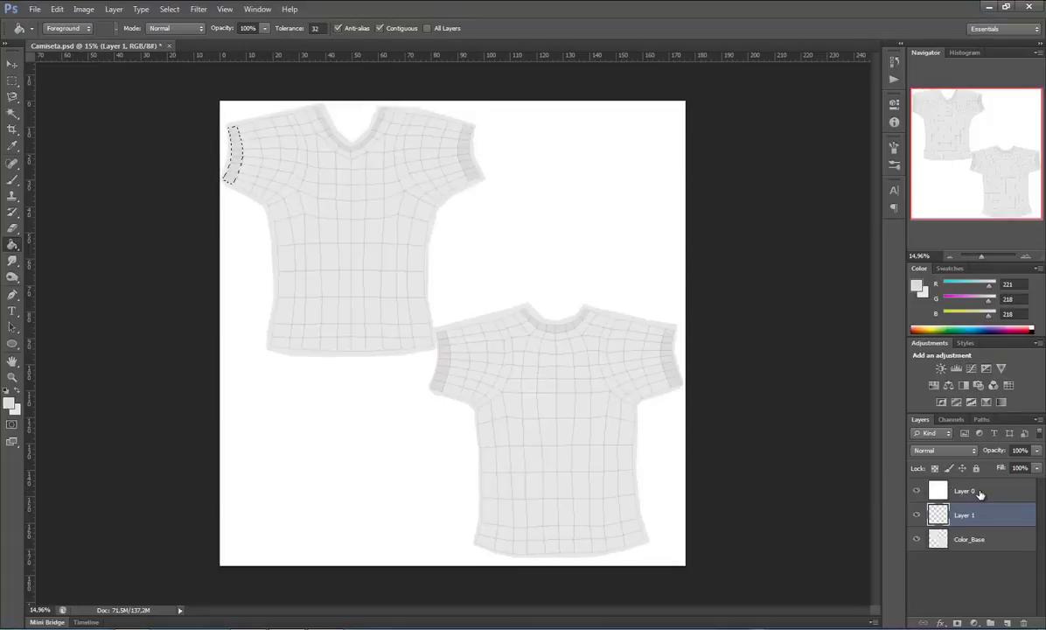
double_click(972, 492)
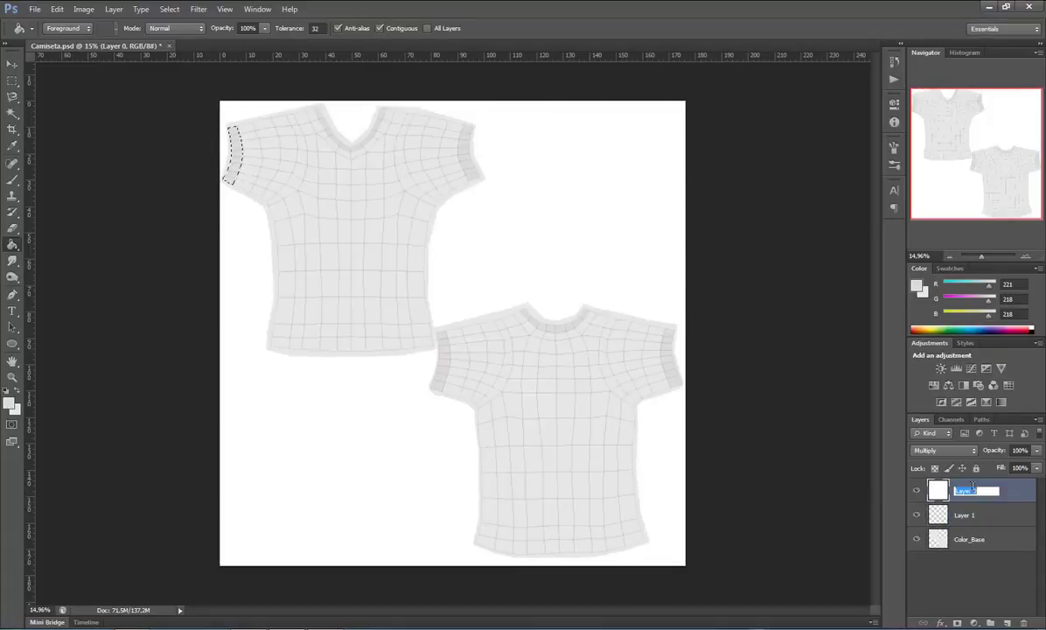
type("UVs")
key("Return")
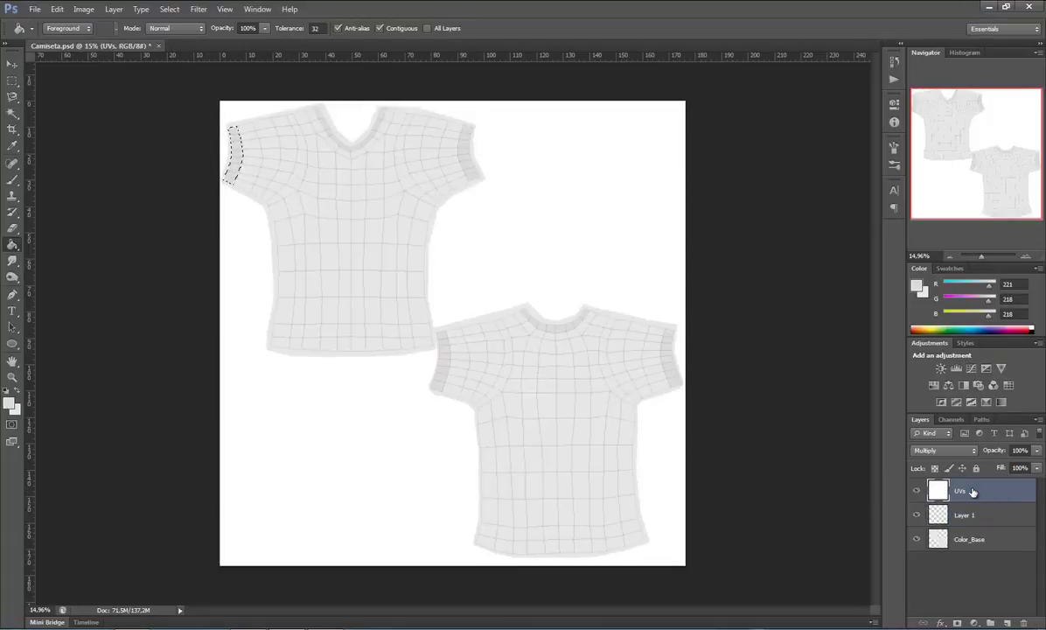
left_click(962, 520)
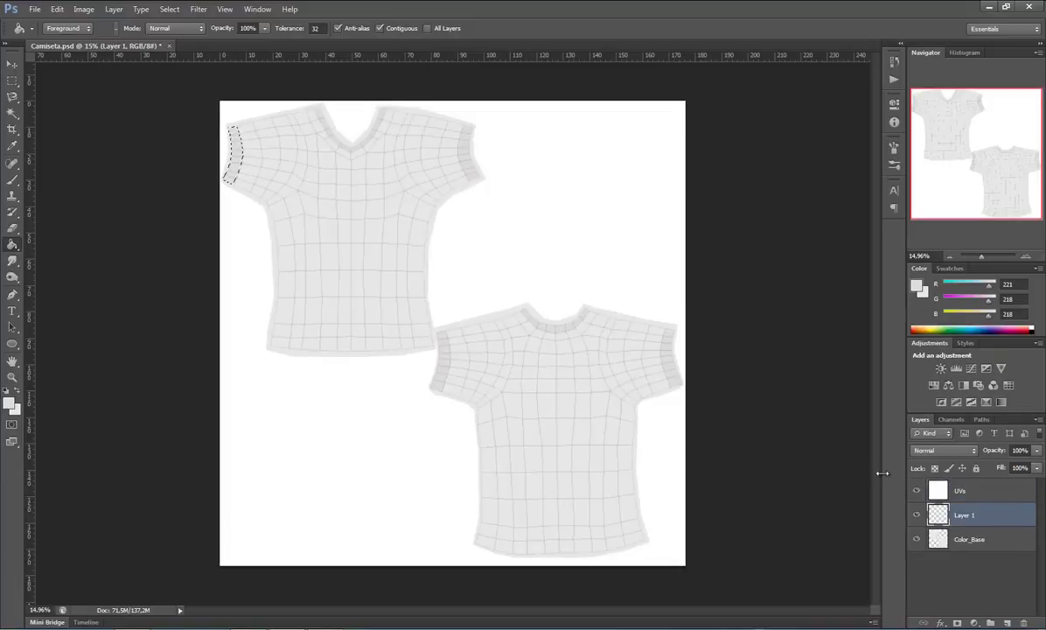
- Zoom in on the upper shirt's bottom hem, lasso the band, and fill it darker grey
left_click(984, 255)
left_click_drag(981, 166, 934, 159)
left_click(984, 258)
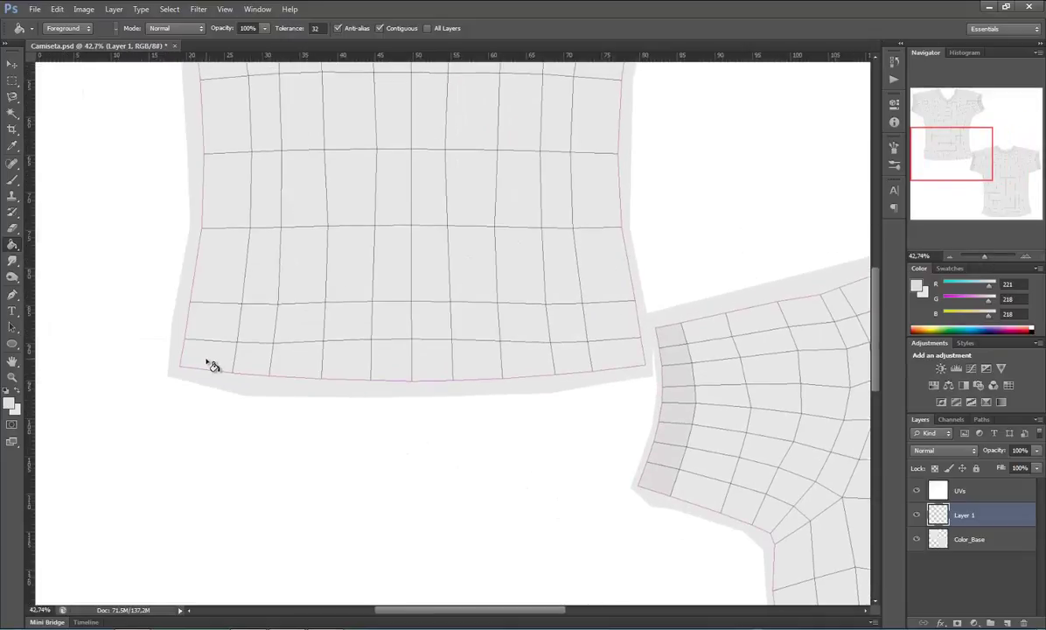
key("l")
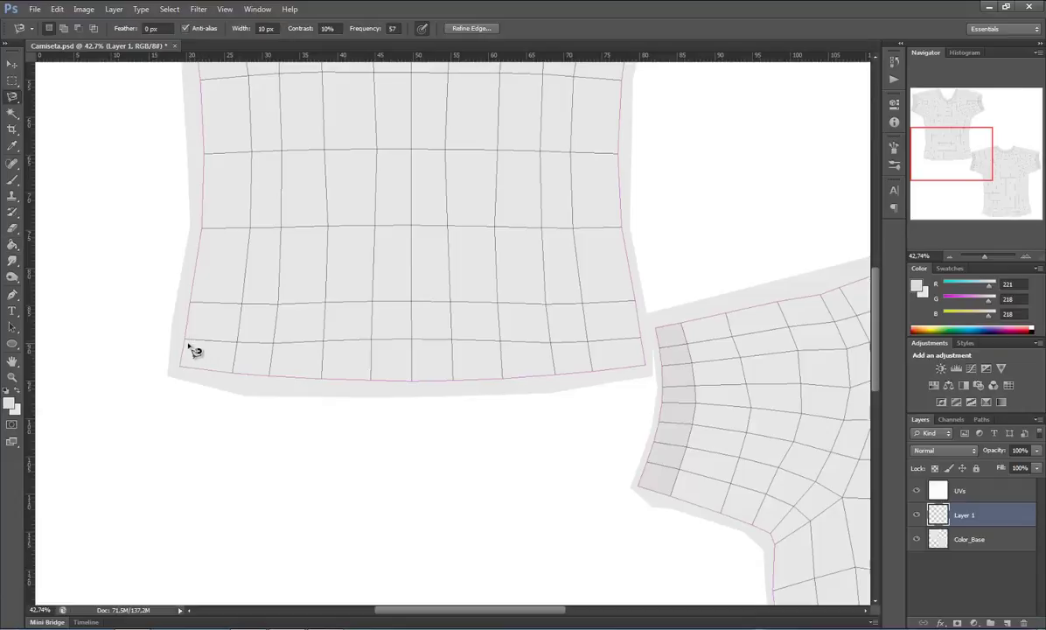
left_click(186, 340)
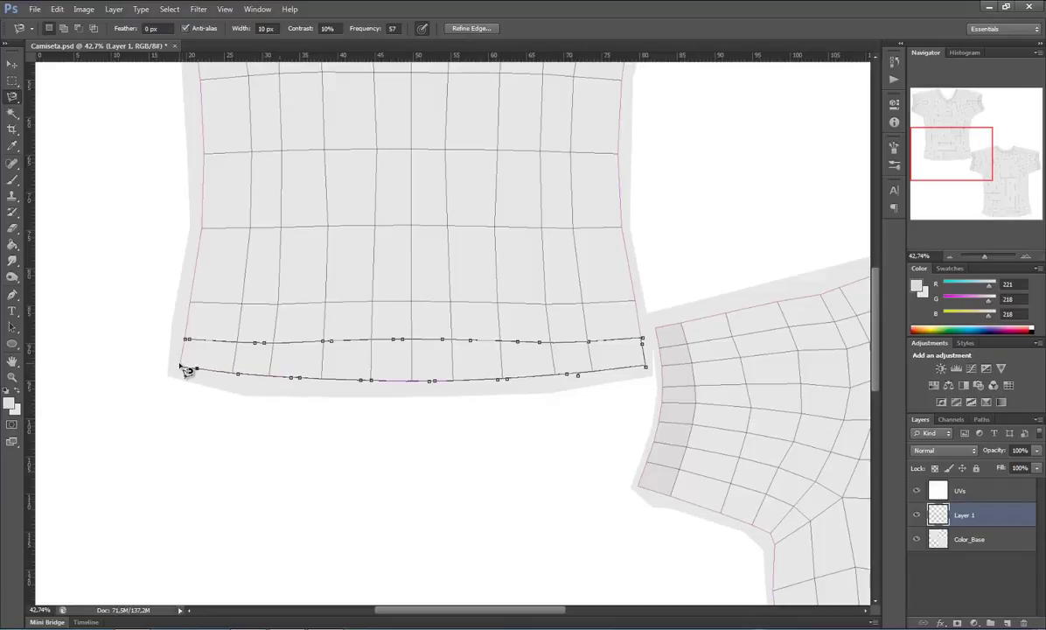
left_click(189, 342)
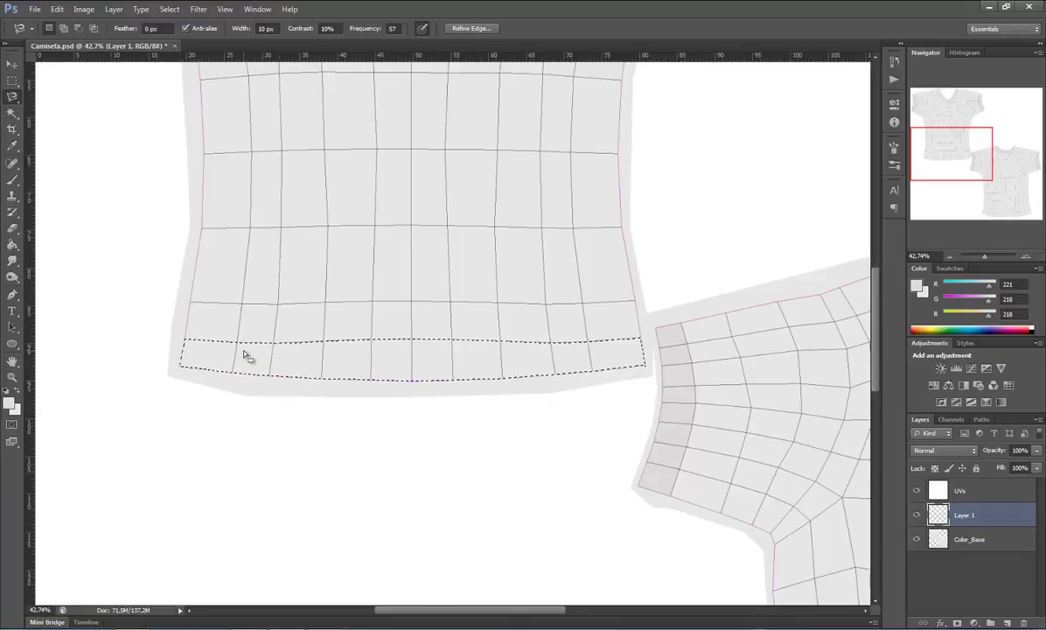
key("g")
left_click(403, 357)
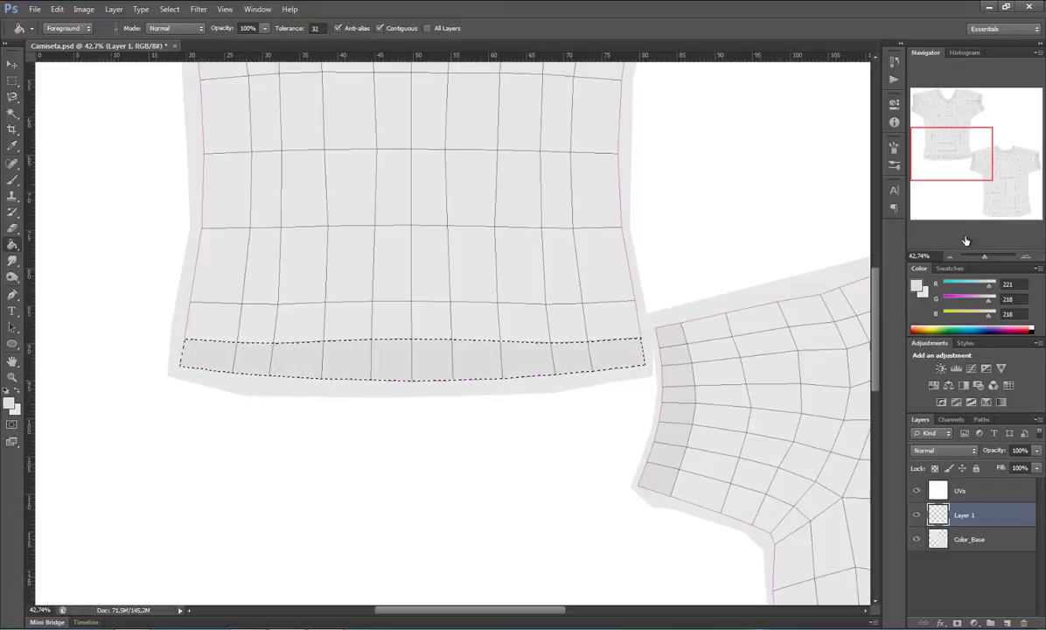
- Lasso and fill the lower shirt piece's bottom hem darker grey, then hide the UVs layer
left_click_drag(963, 152, 1000, 200)
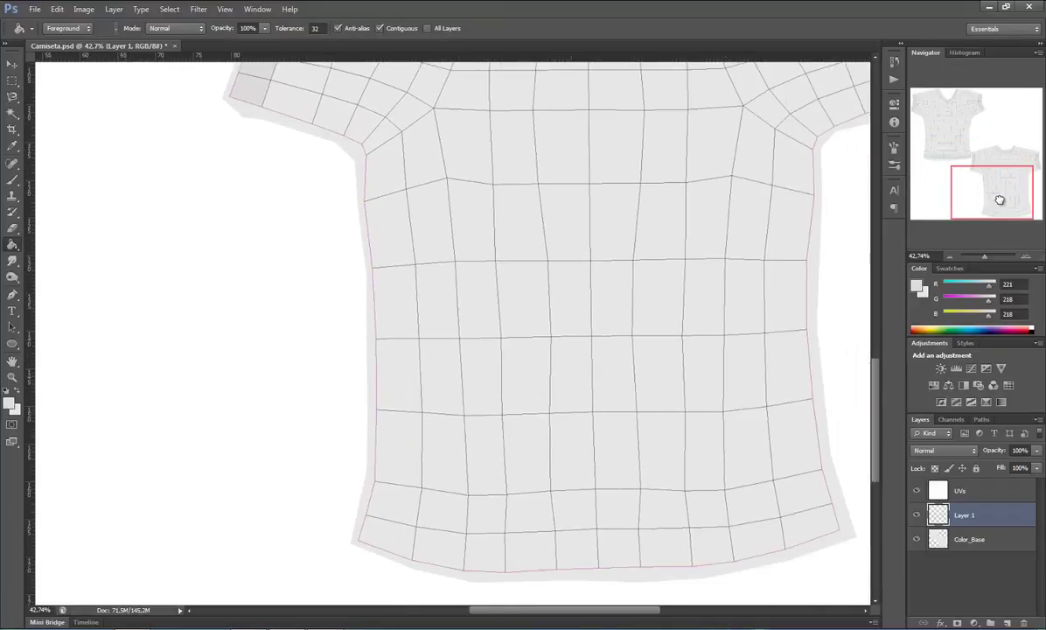
left_click_drag(637, 511, 612, 511)
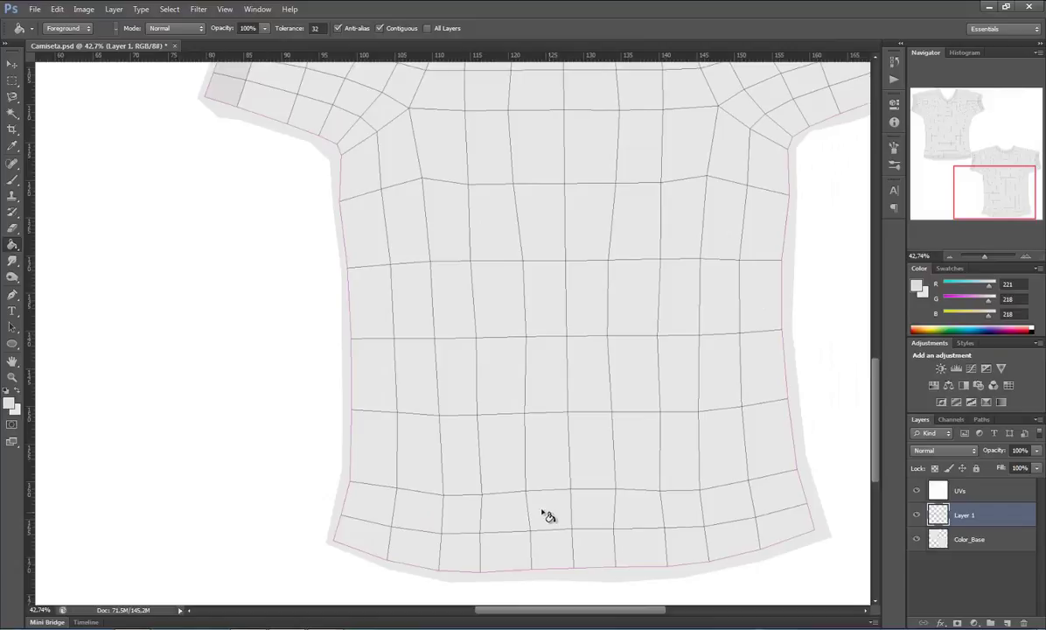
key("l")
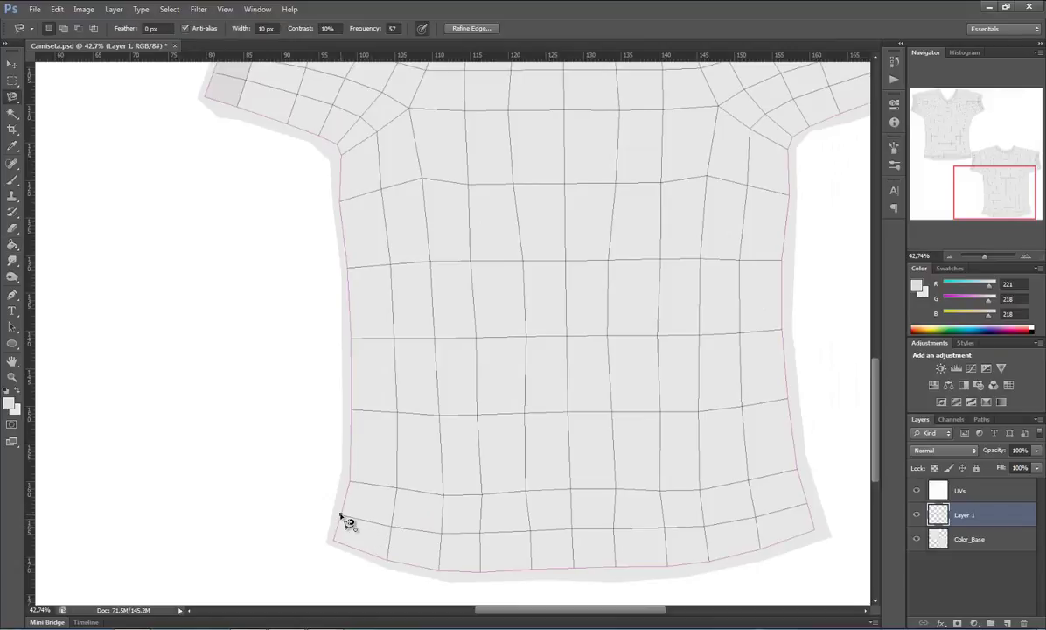
left_click(341, 514)
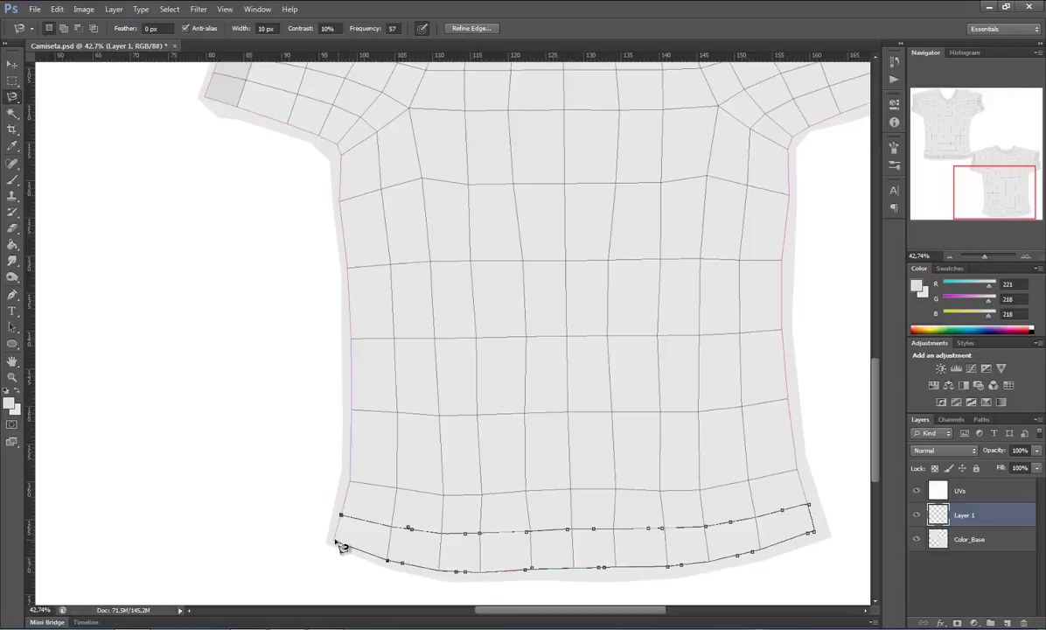
left_click(334, 540)
left_click(348, 521)
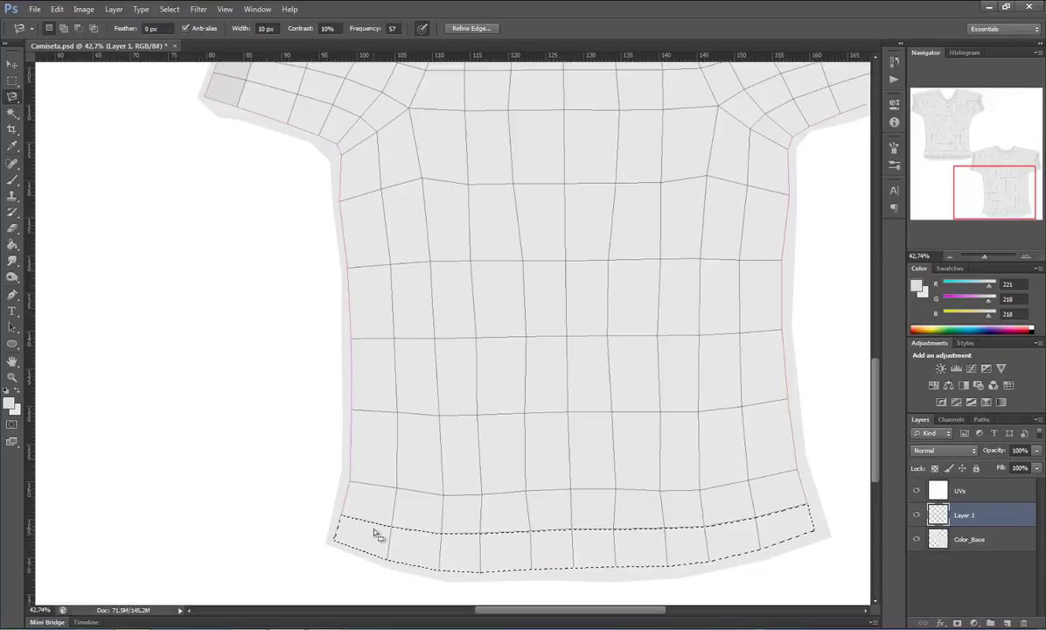
key("g")
left_click(397, 548)
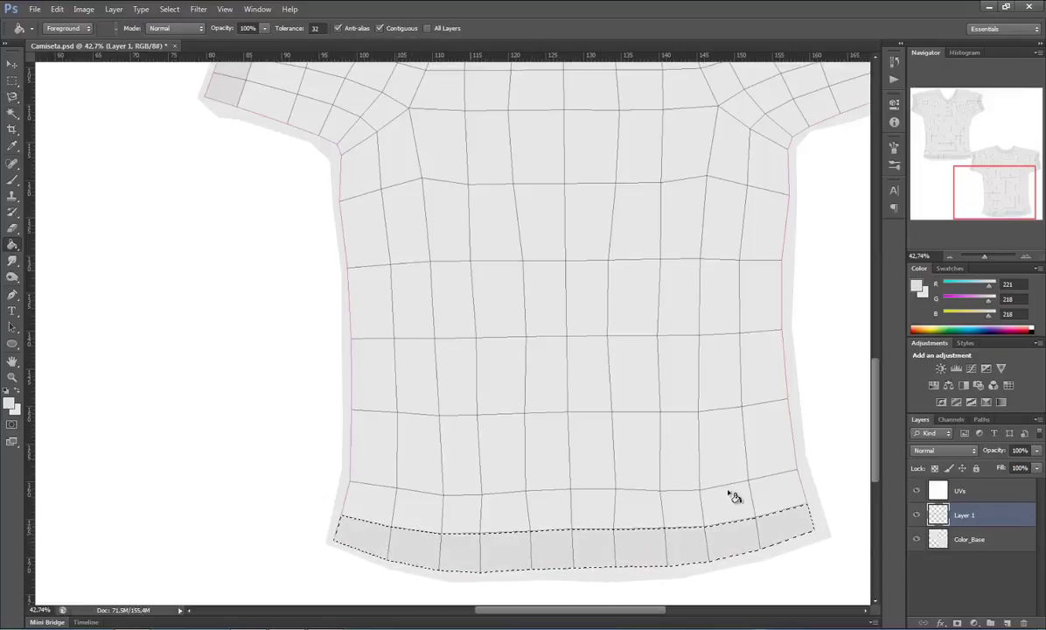
left_click(916, 491)
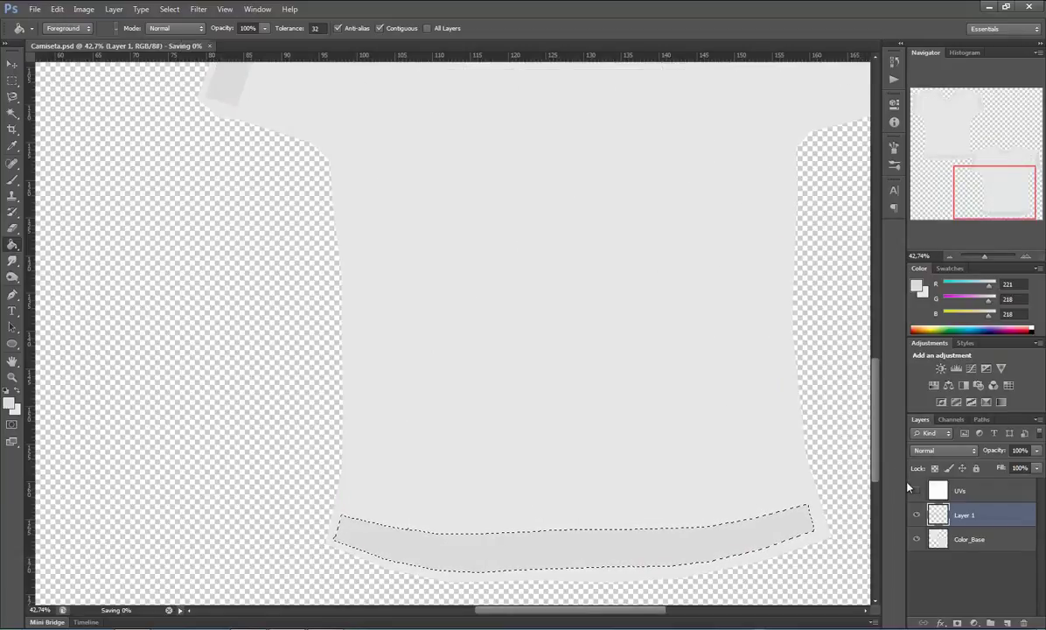
- Zoom out to the whole texture and deselect the hem band
left_click_drag(984, 256, 981, 257)
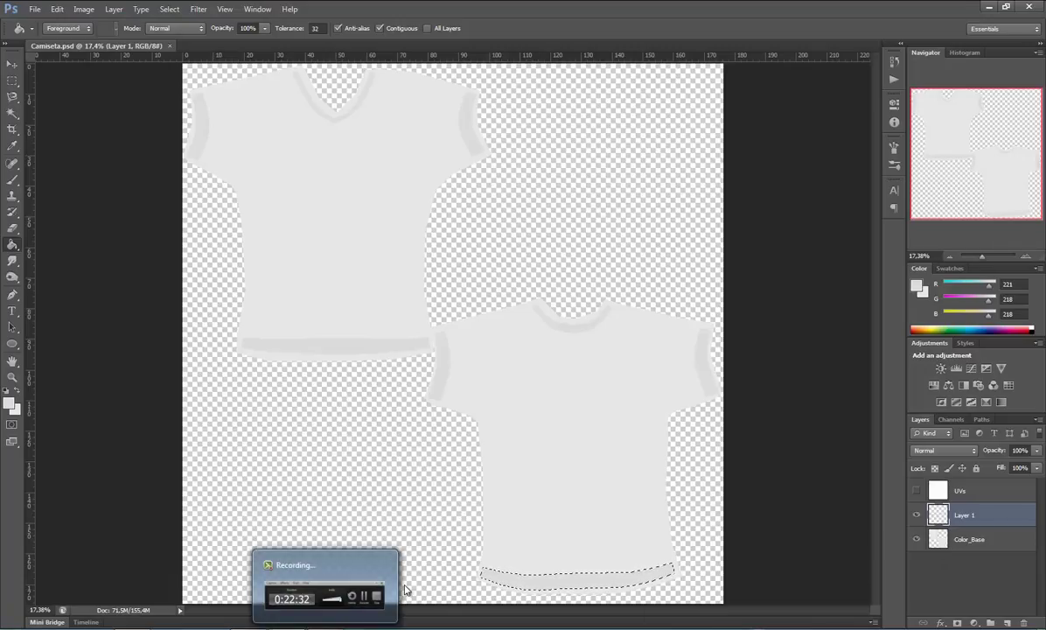
key("ctrl+d")
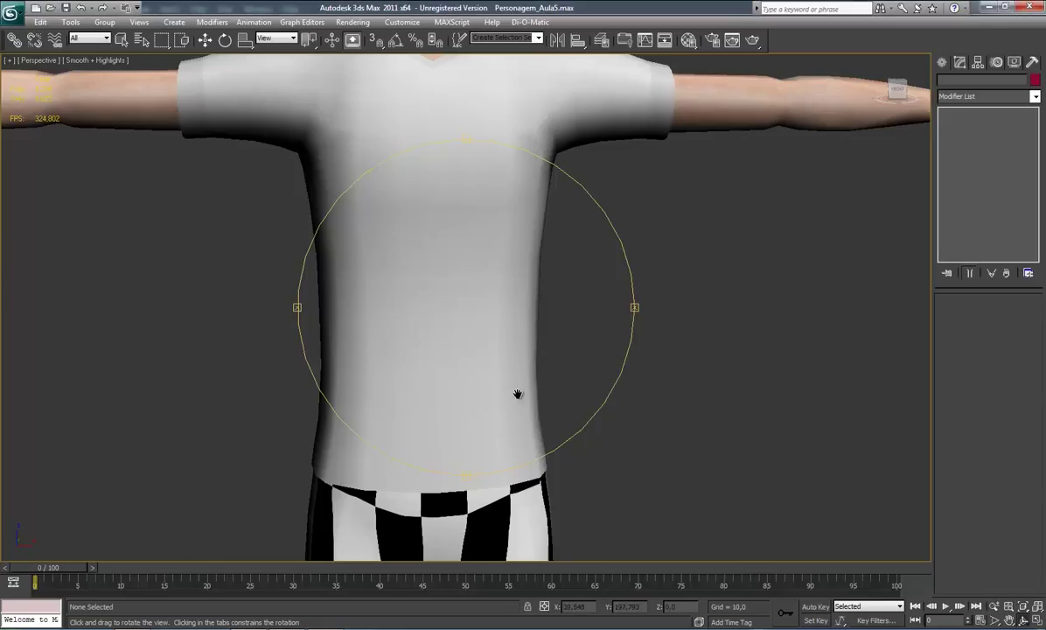
- Orbit the Perspective view from three-quarter to straight front to check the shirt's darker bands
mouse_move(575, 322)
left_mouse_down()
mouse_move(397, 327)
mouse_move(470, 346)
mouse_move(341, 324)
mouse_move(541, 306)
mouse_move(496, 303)
mouse_move(495, 314)
mouse_move(521, 296)
mouse_move(502, 317)
mouse_move(523, 299)
mouse_move(610, 303)
mouse_move(601, 294)
mouse_move(581, 324)
mouse_move(527, 340)
mouse_move(495, 318)
mouse_move(516, 354)
mouse_move(434, 310)
left_mouse_up()
right_click(461, 308)
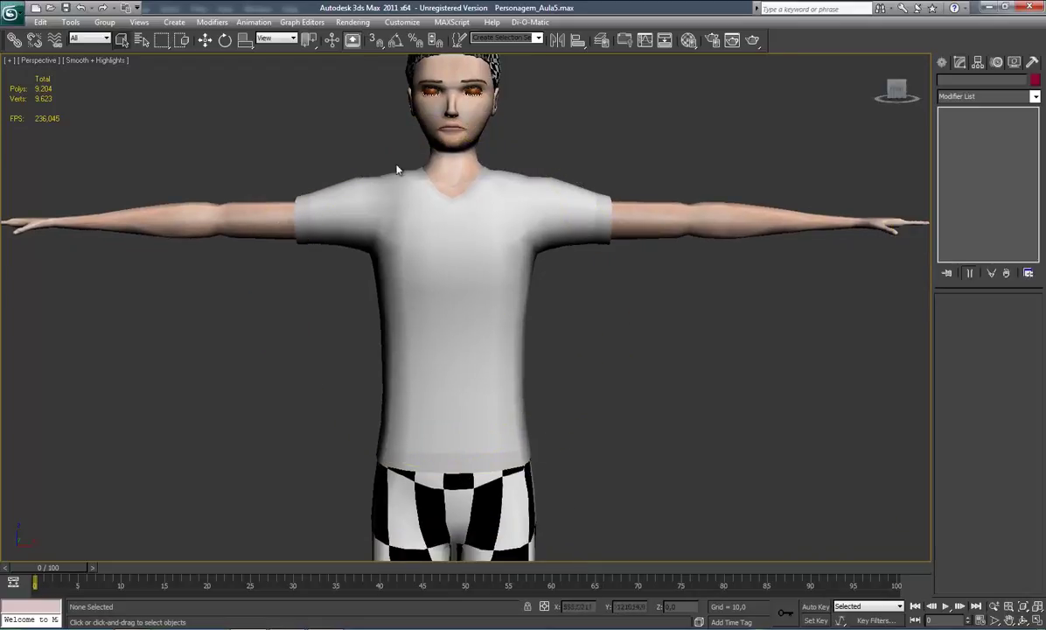
scroll(502, 280, "up", 3)
scroll(510, 272, "up", 1)
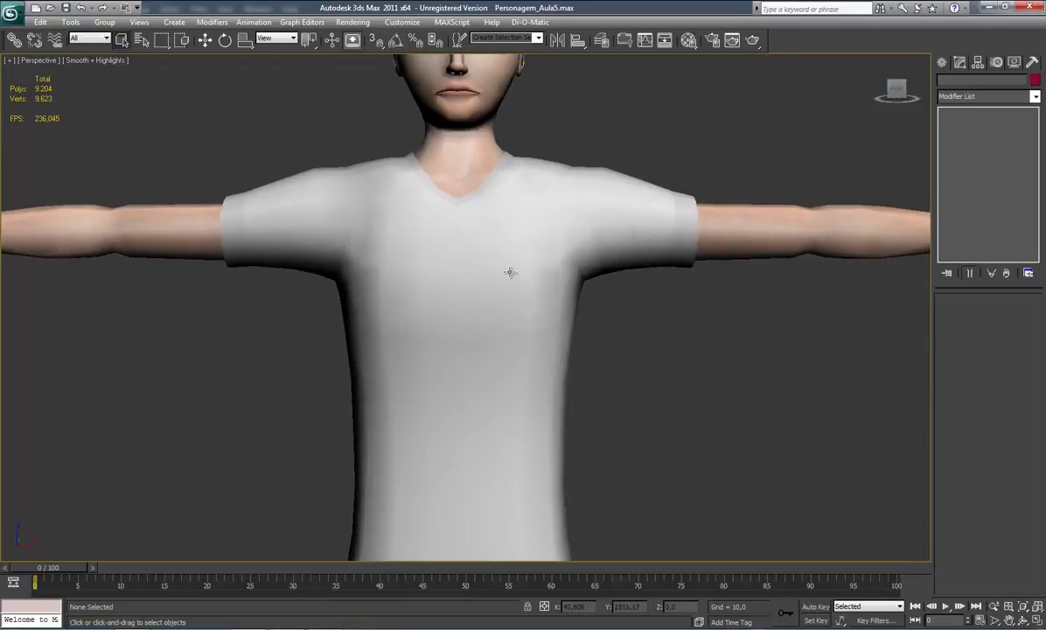
key("ctrl+r")
mouse_move(518, 245)
left_mouse_down()
mouse_move(444, 269)
mouse_move(509, 266)
left_mouse_up()
mouse_move(494, 380)
left_mouse_down()
mouse_move(479, 364)
mouse_move(518, 402)
mouse_move(465, 358)
mouse_move(498, 320)
mouse_move(498, 304)
left_mouse_up()
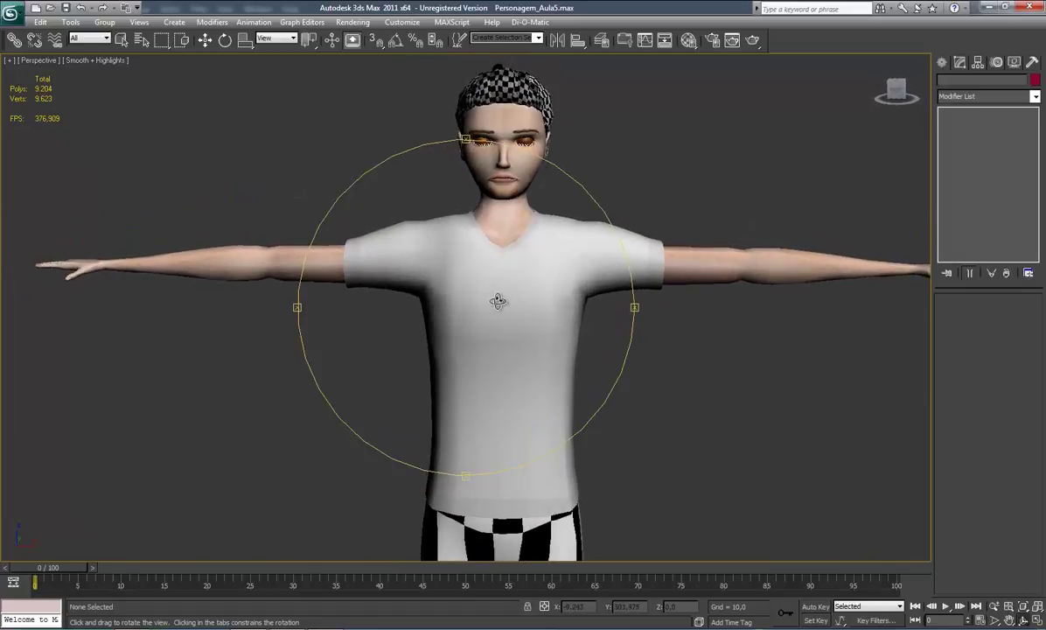
right_click(524, 211)
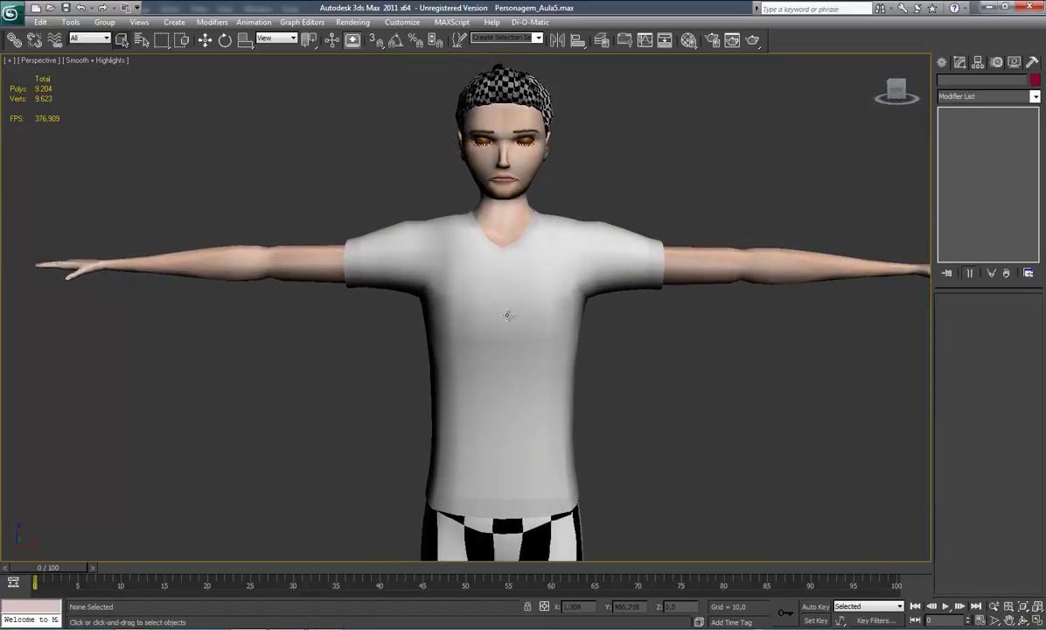
- Pan and zoom to reframe the character and inspect the shirt's shading from the front
middle_click_drag(507, 315, 503, 354)
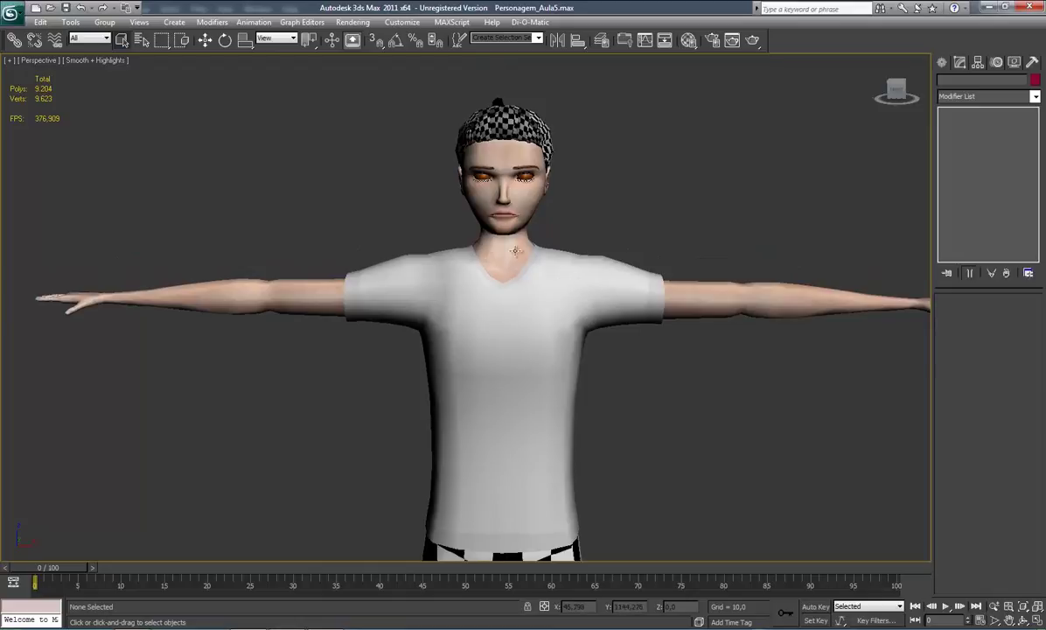
middle_click_drag(630, 302, 544, 265)
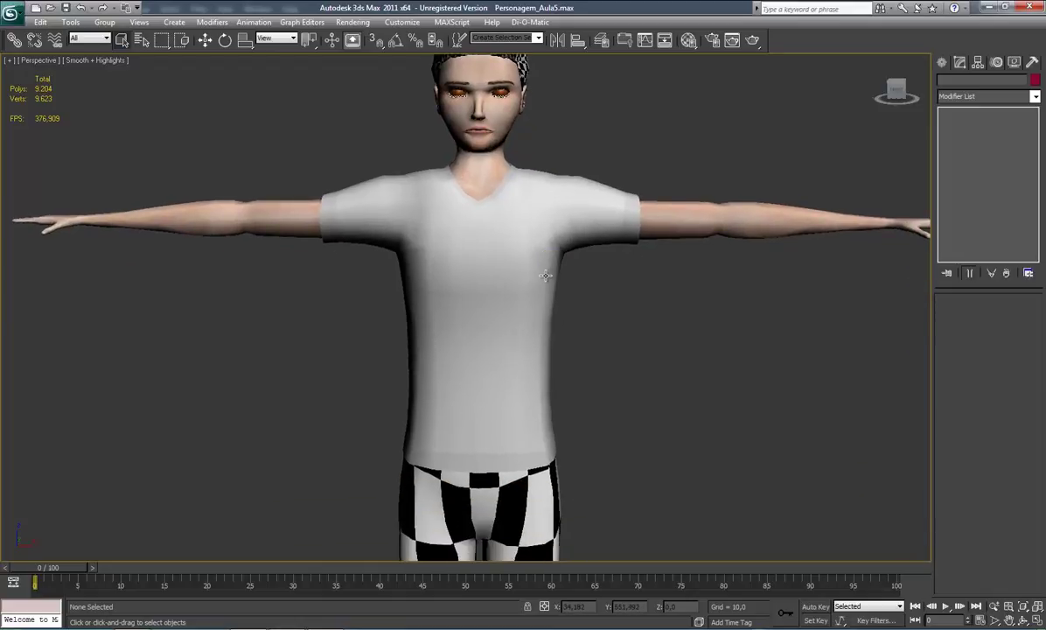
scroll(544, 289, "up", 3)
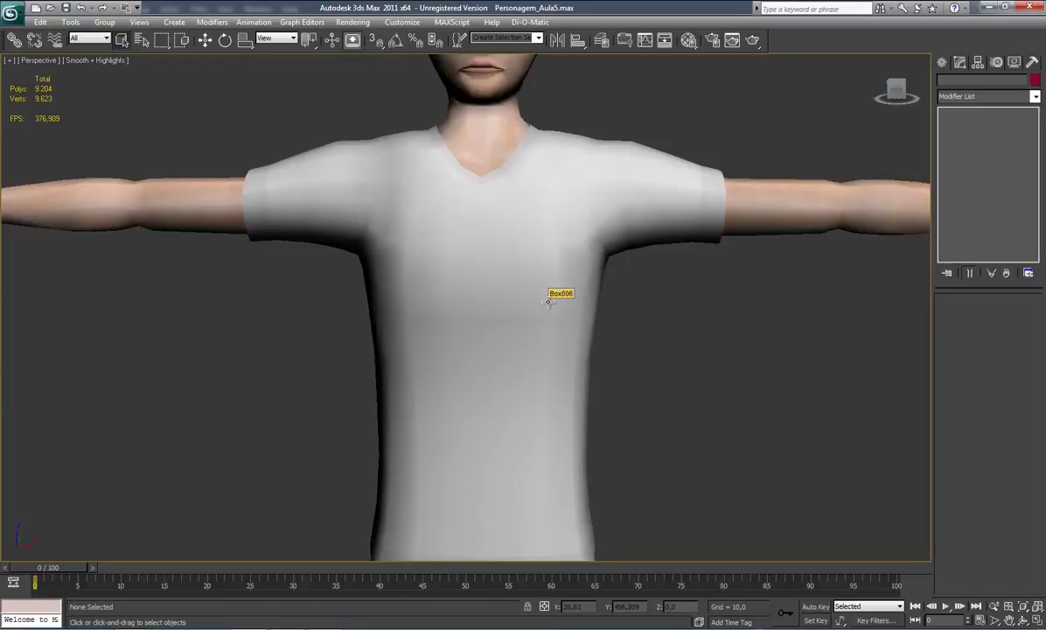
middle_click_drag(544, 290, 532, 301, "alt")
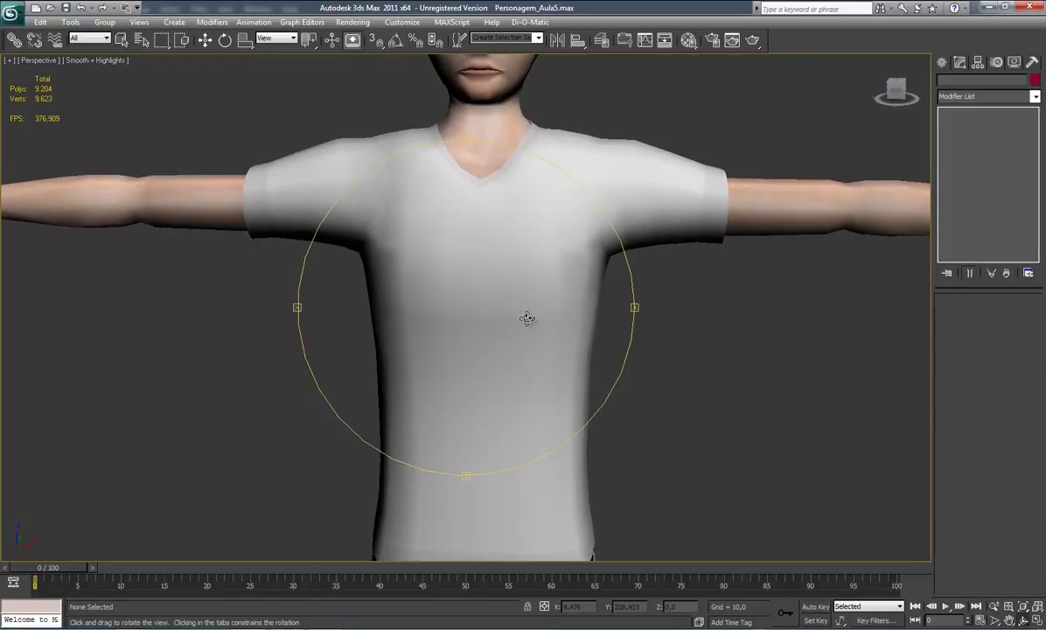
scroll(533, 320, "down", 2)
scroll(509, 321, "down", 1)
scroll(498, 334, "down", 1)
left_click_drag(517, 324, 508, 315)
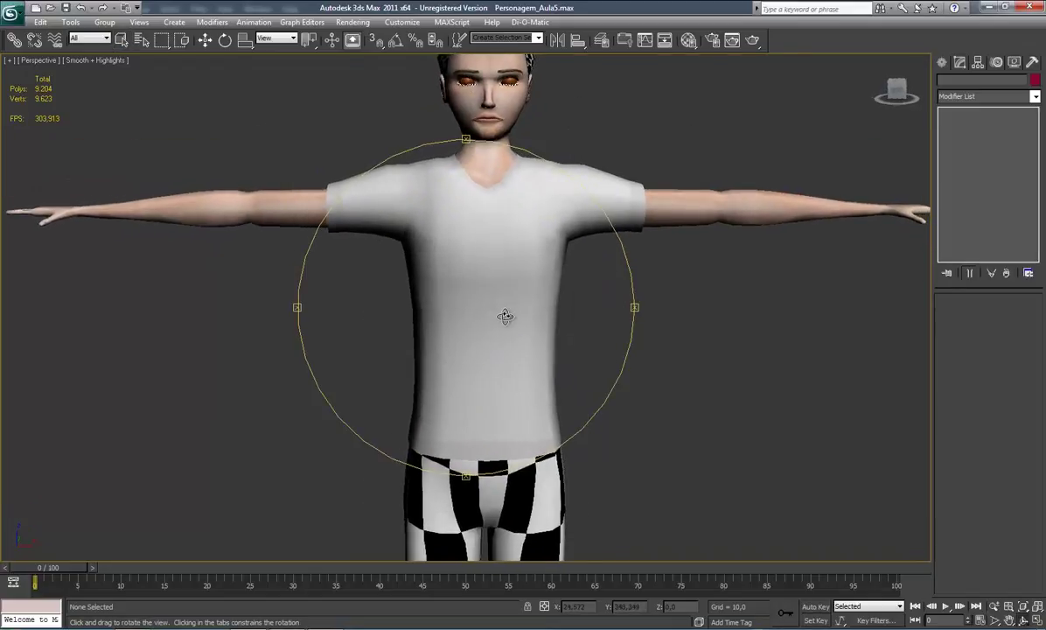
right_click(507, 315)
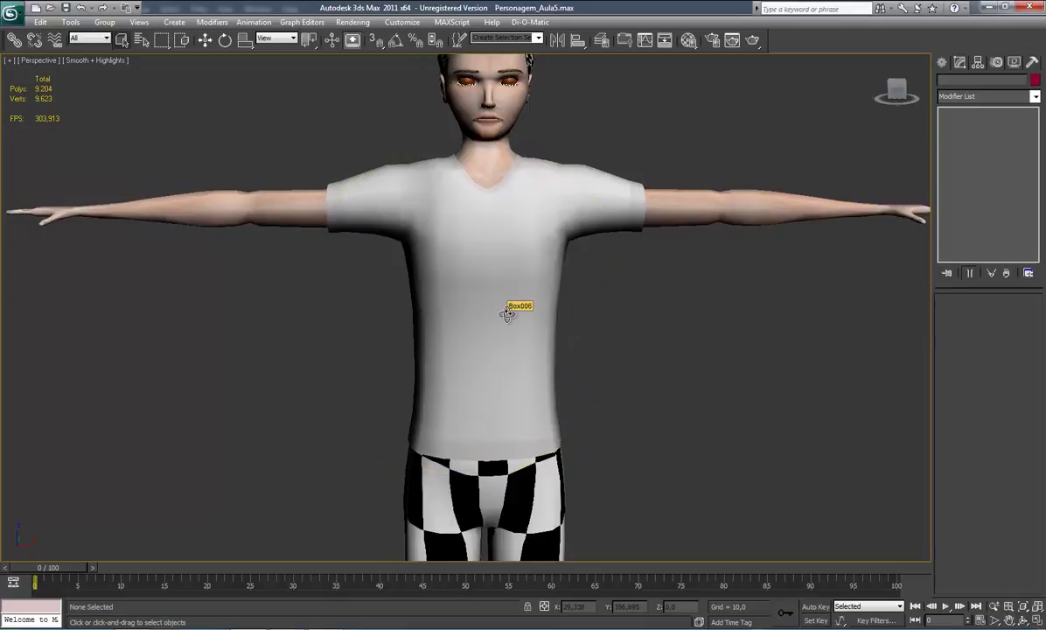